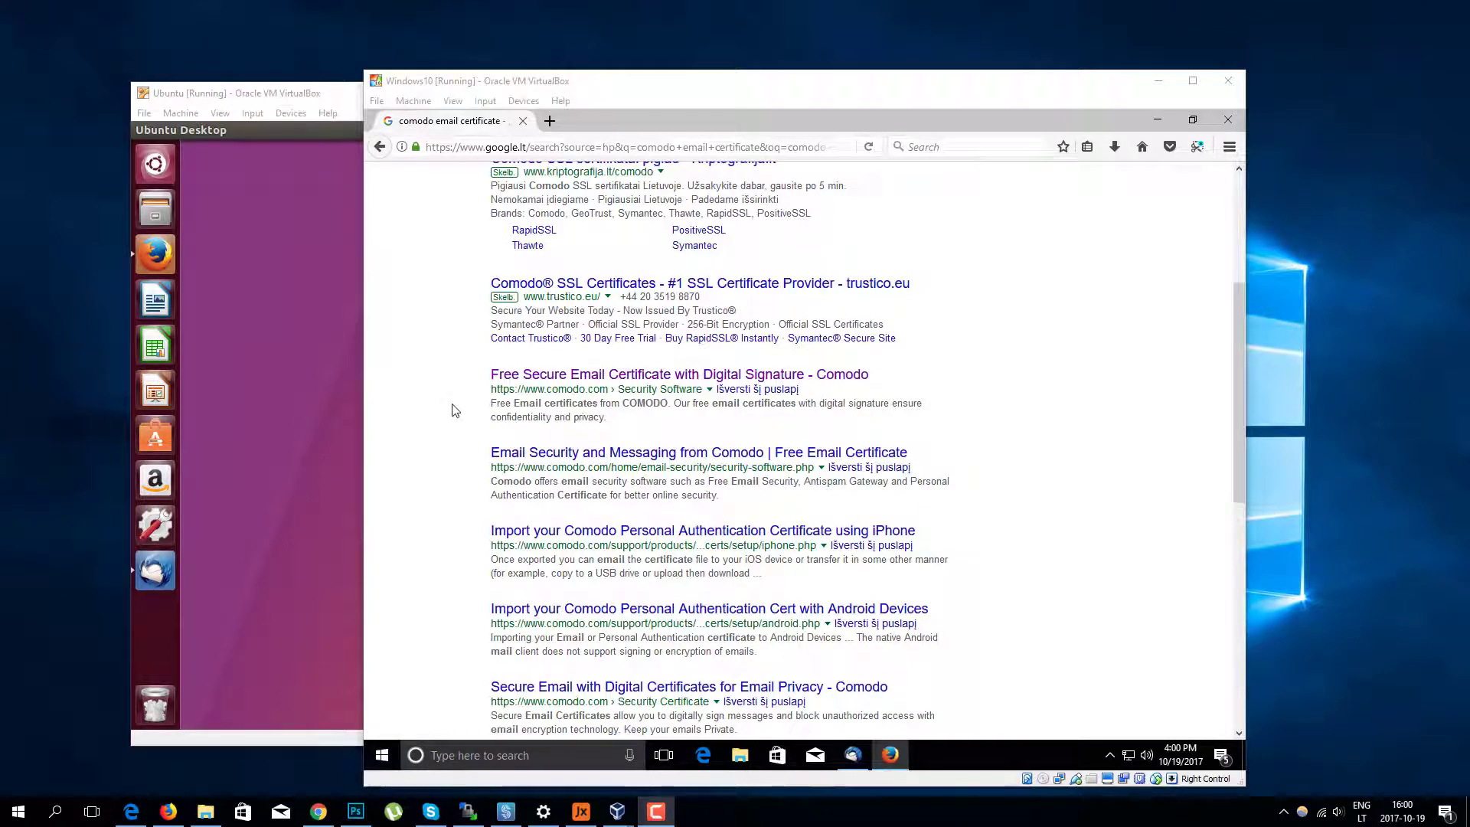
# - Open Comodo's Free Secure Email Certificate page from the search results and start Sign Up Now
pyautogui.click(505, 378)
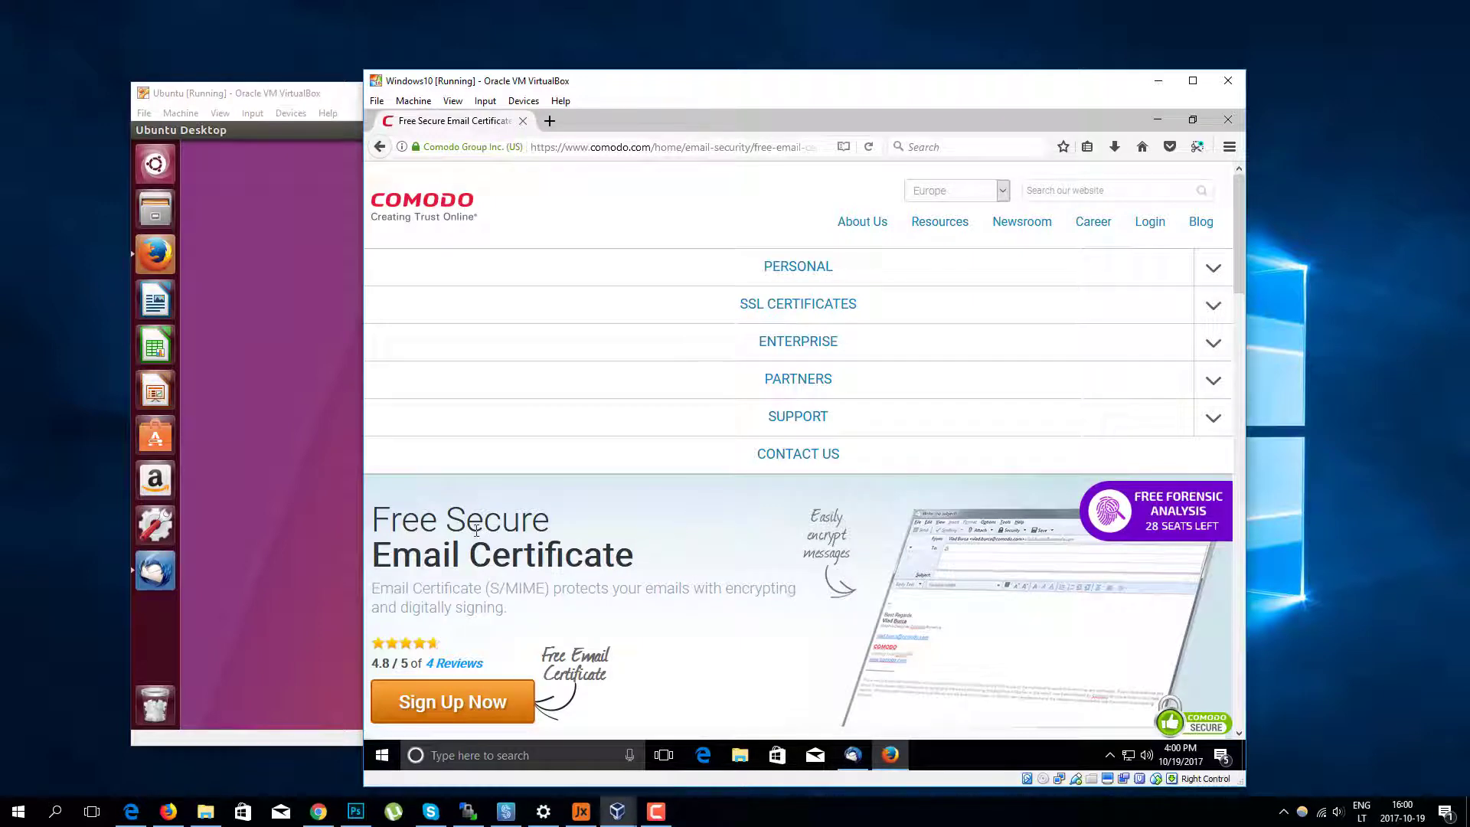
pyautogui.scroll(-2, 628, 381)
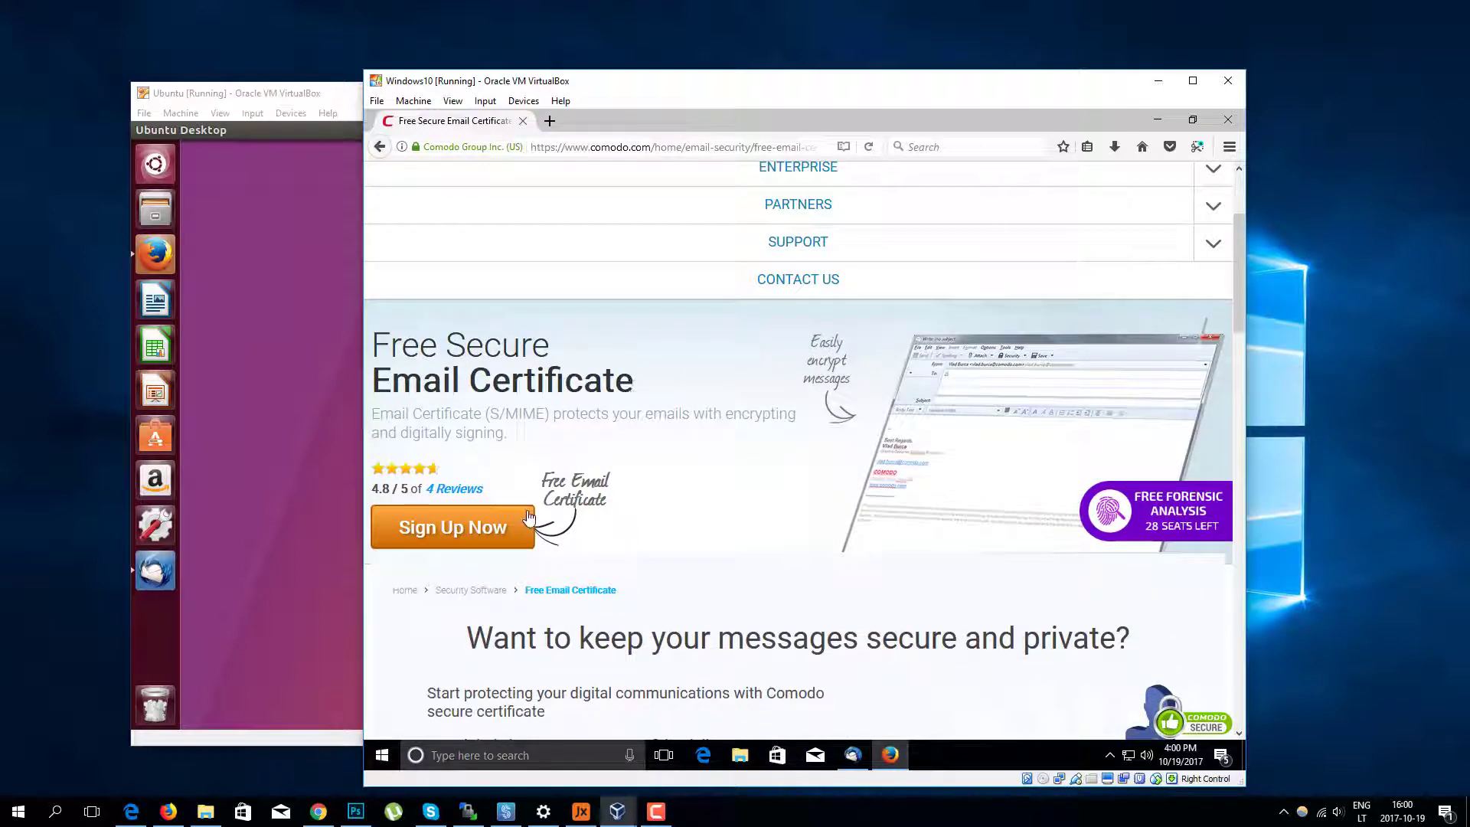
pyautogui.click(528, 517)
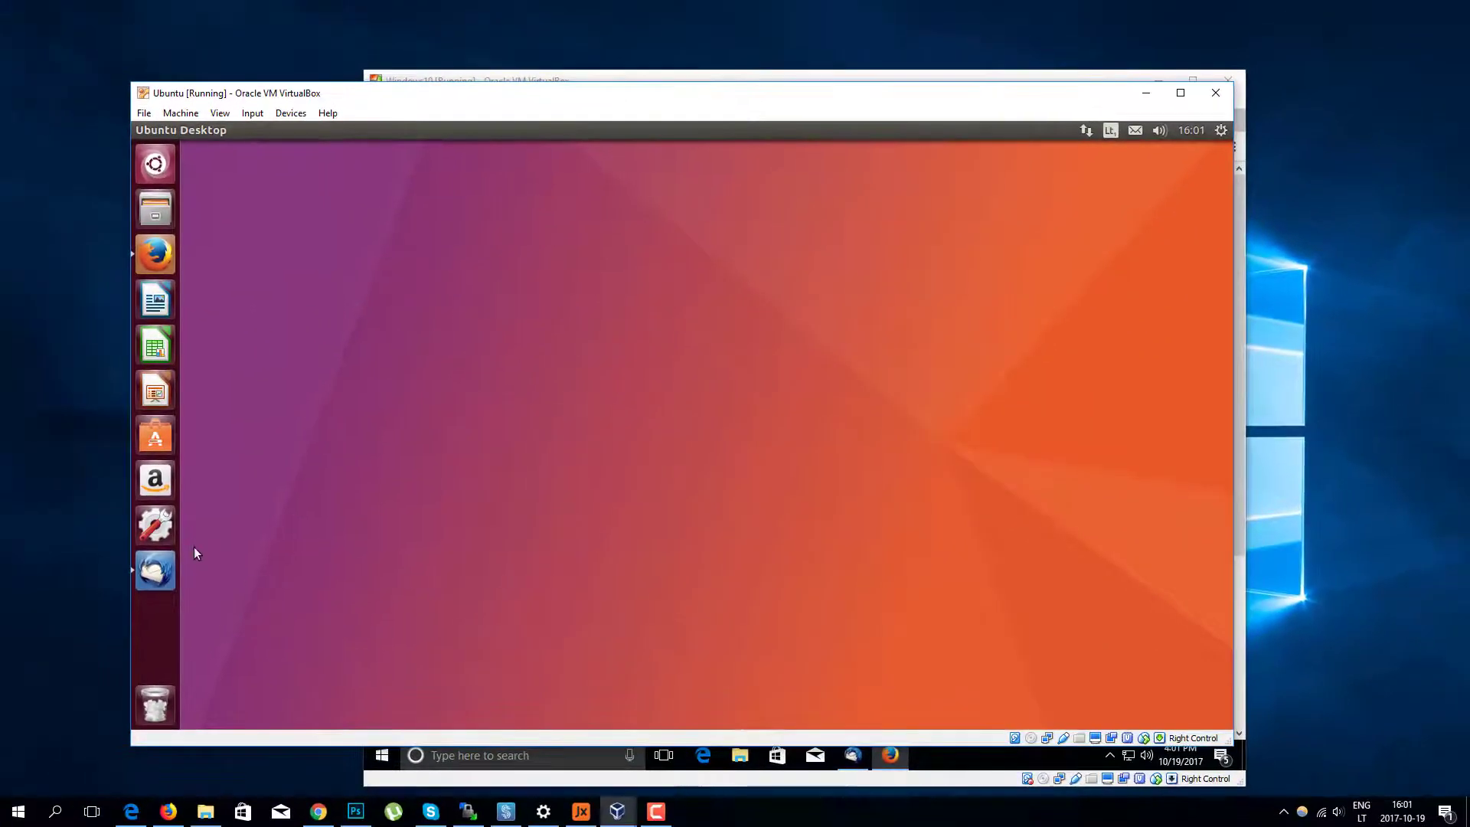
# - Launch Thunderbird and show the Windows account's Inbox with Comodo's 'Your certificate is ready for collection!' email
pyautogui.click(161, 581)
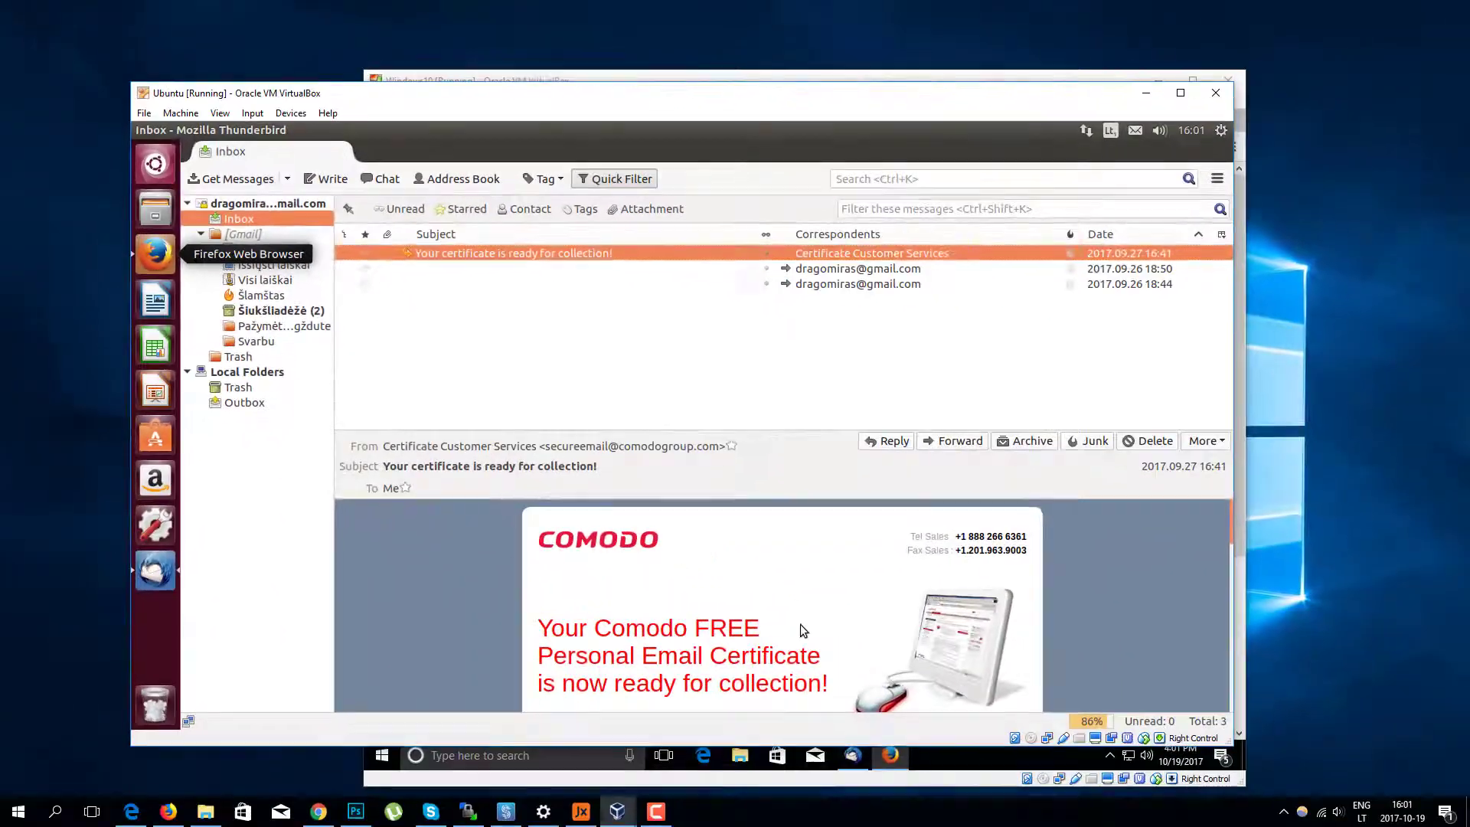
pyautogui.scroll(-5, 788, 597)
pyautogui.scroll(-2, 782, 585)
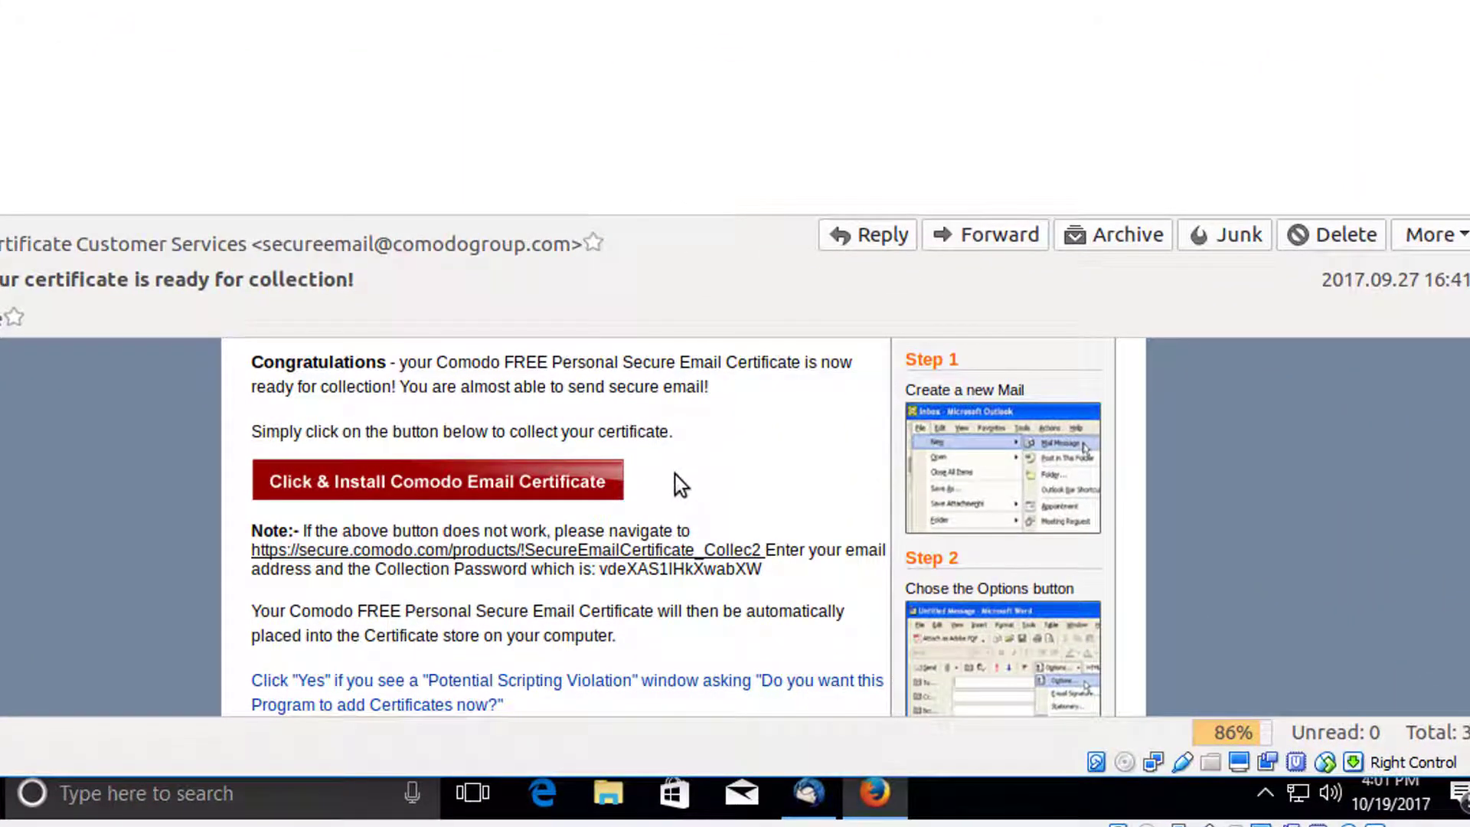
pyautogui.scroll(2, 675, 482)
pyautogui.click(875, 794)
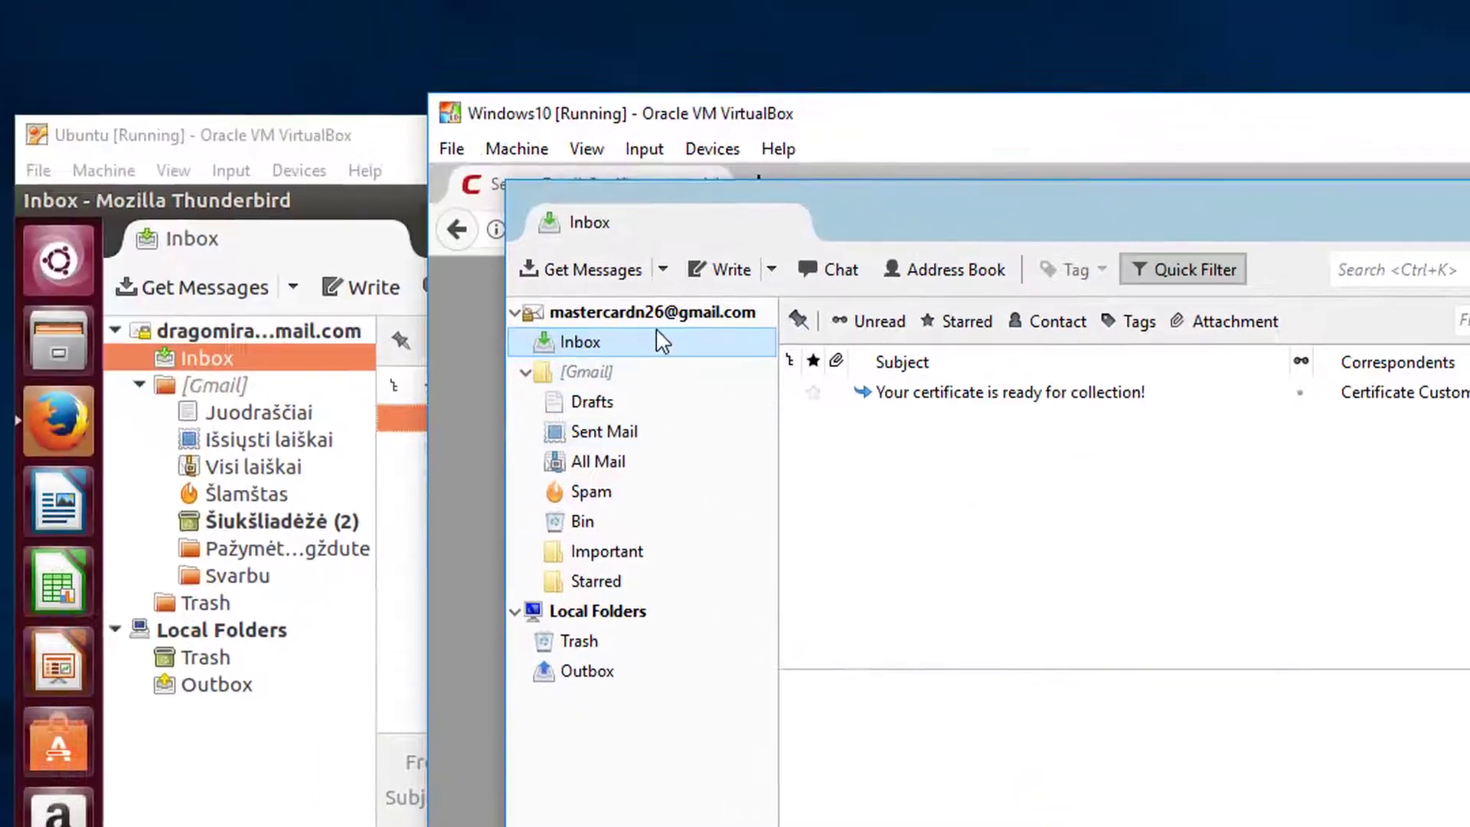
pyautogui.click(699, 346)
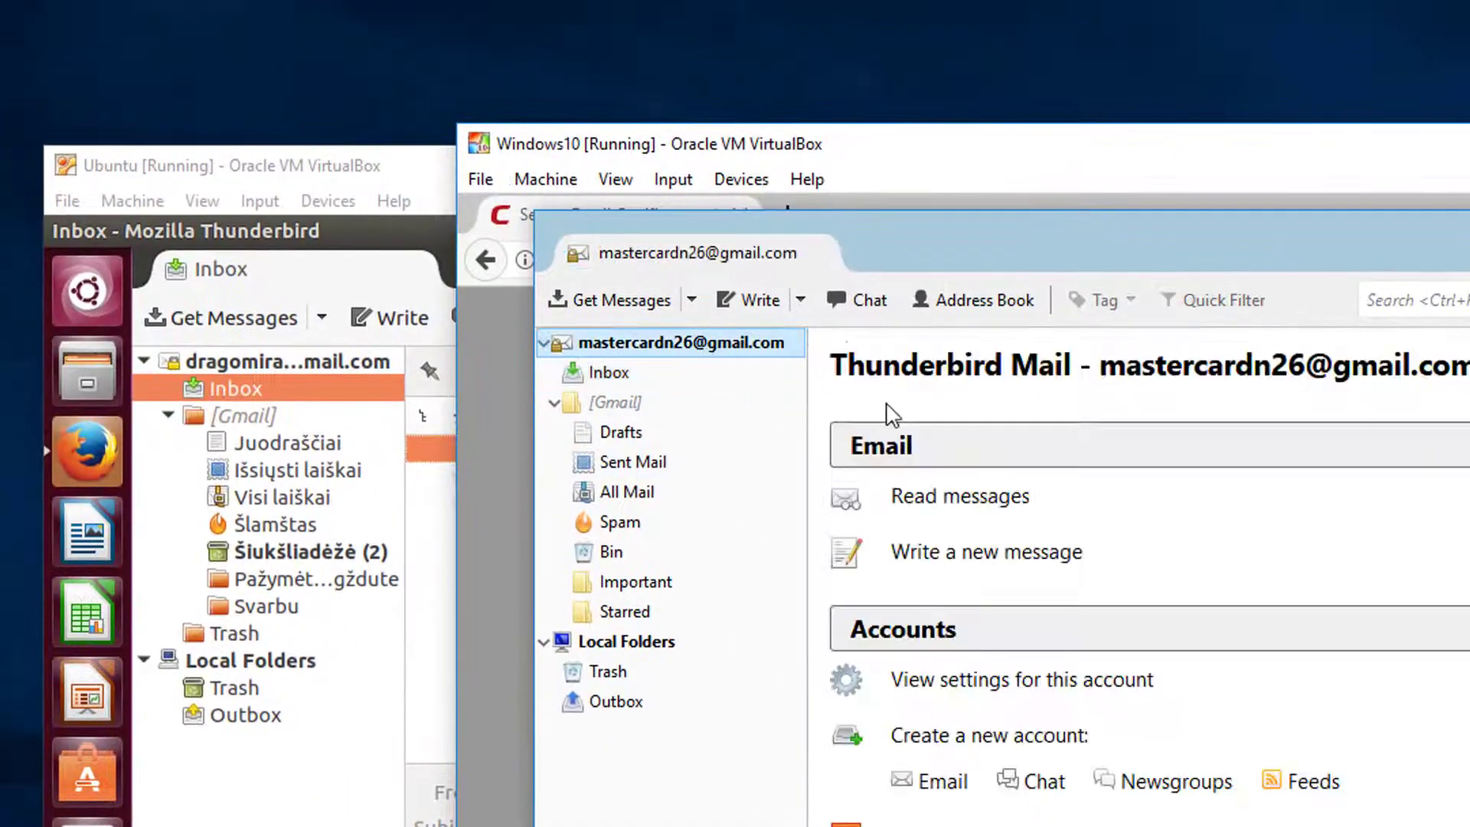
pyautogui.click(656, 375)
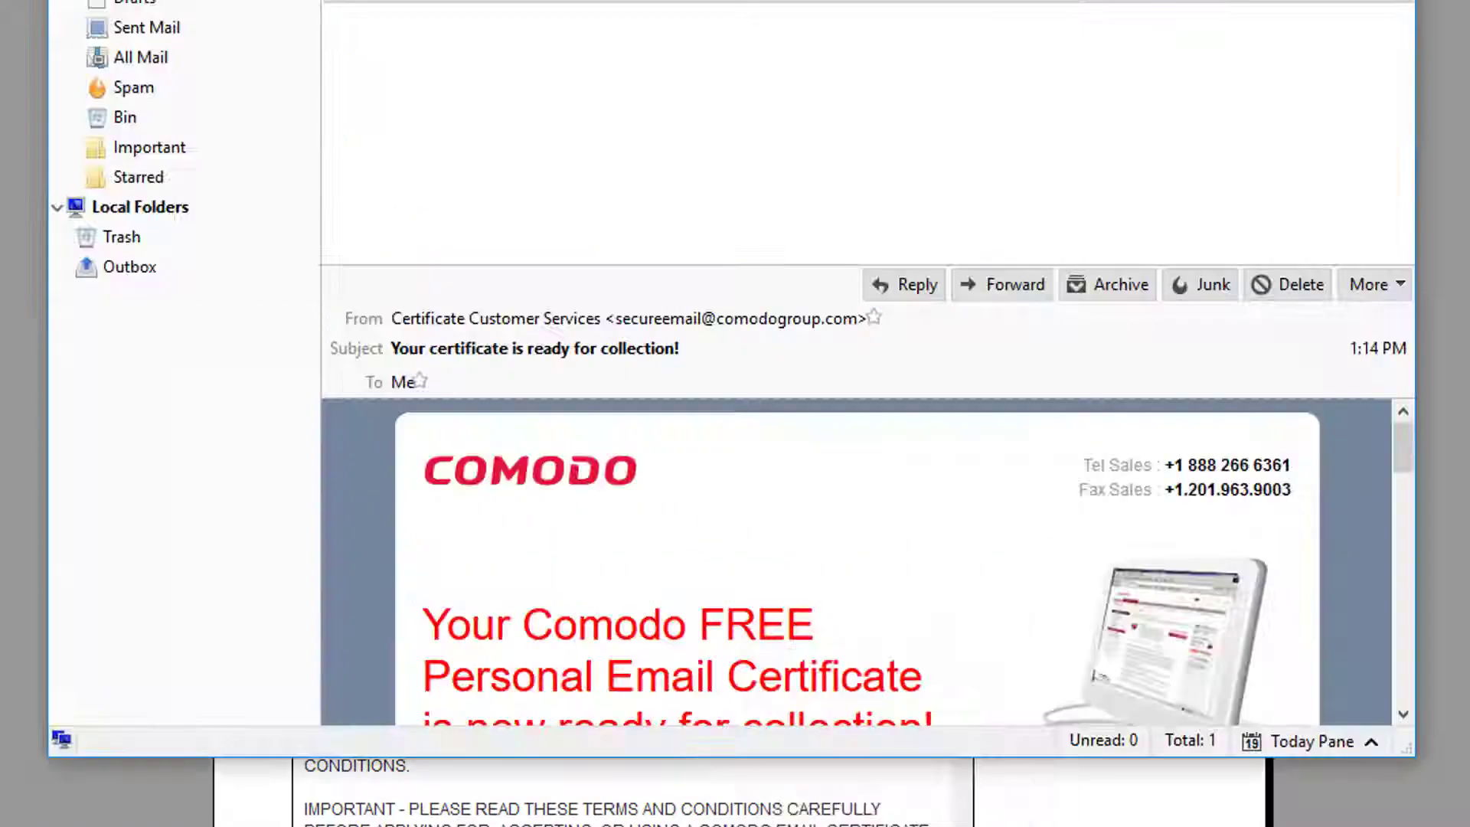
# - Copy the email's Install link location and load it in Firefox's address bar
pyautogui.scroll(-5, 880, 551)
pyautogui.scroll(-4, 804, 543)
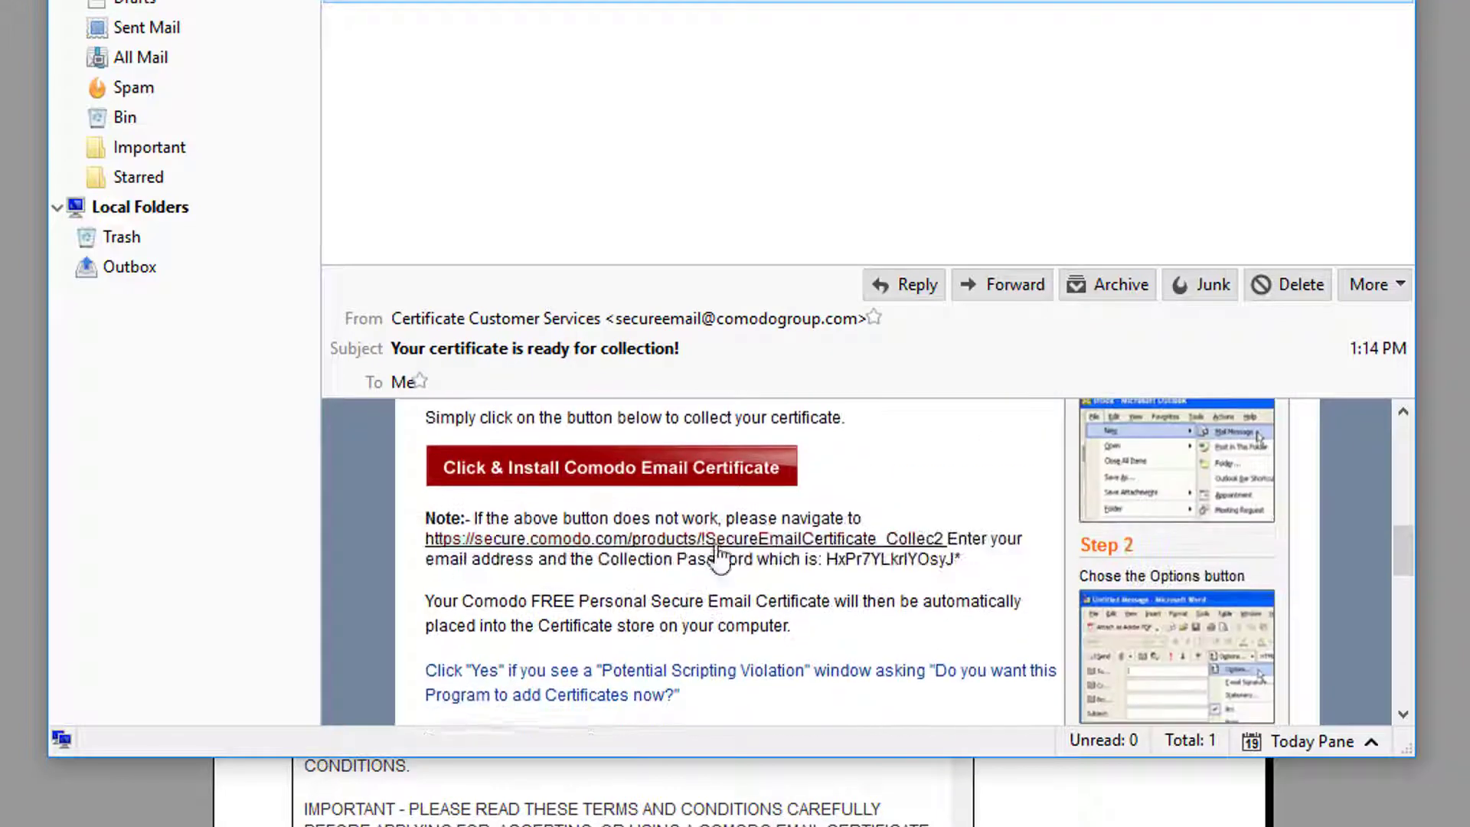
pyautogui.rightClick(593, 470)
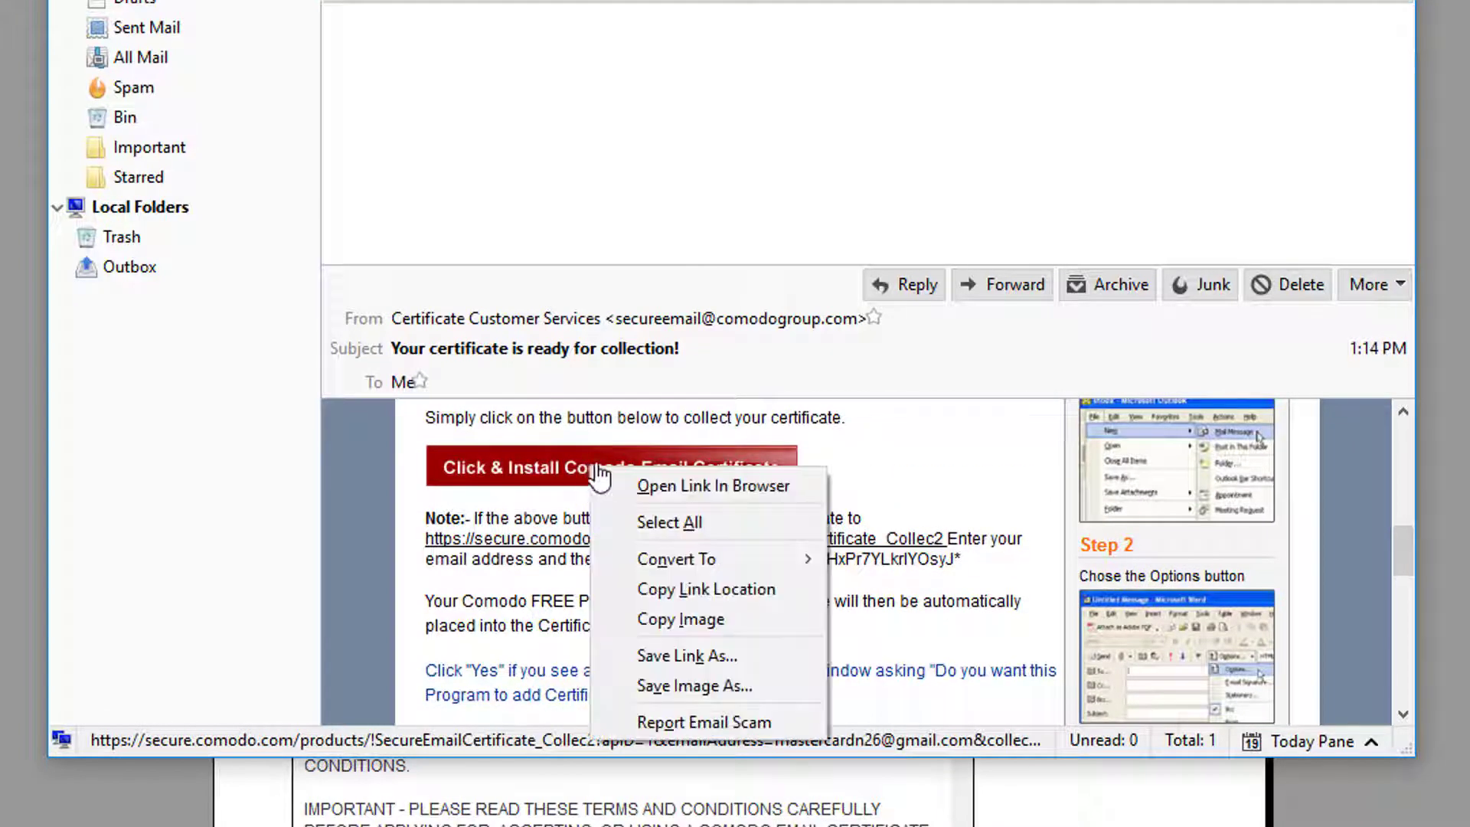
pyautogui.click(682, 592)
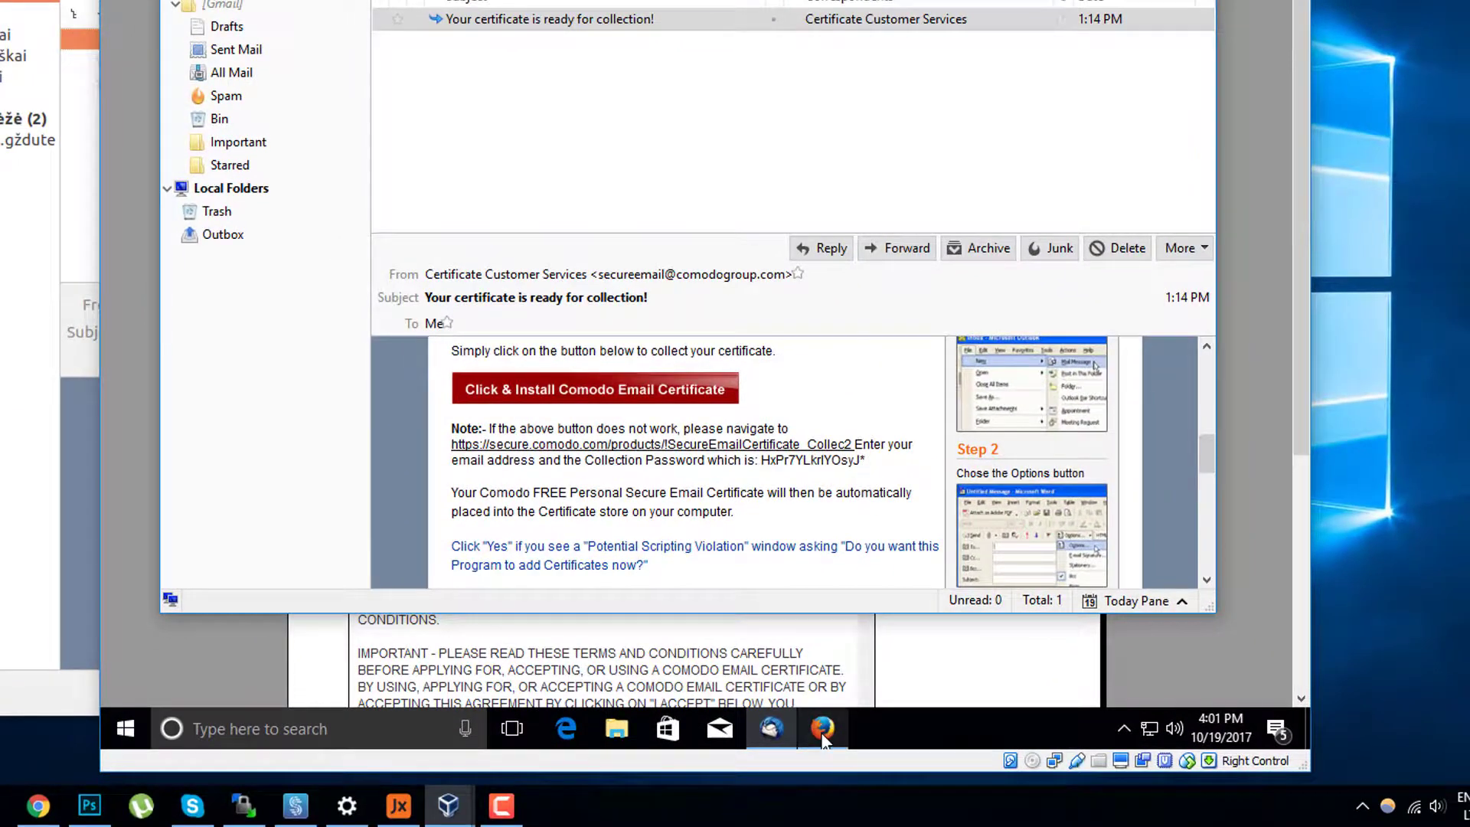
pyautogui.click(821, 728)
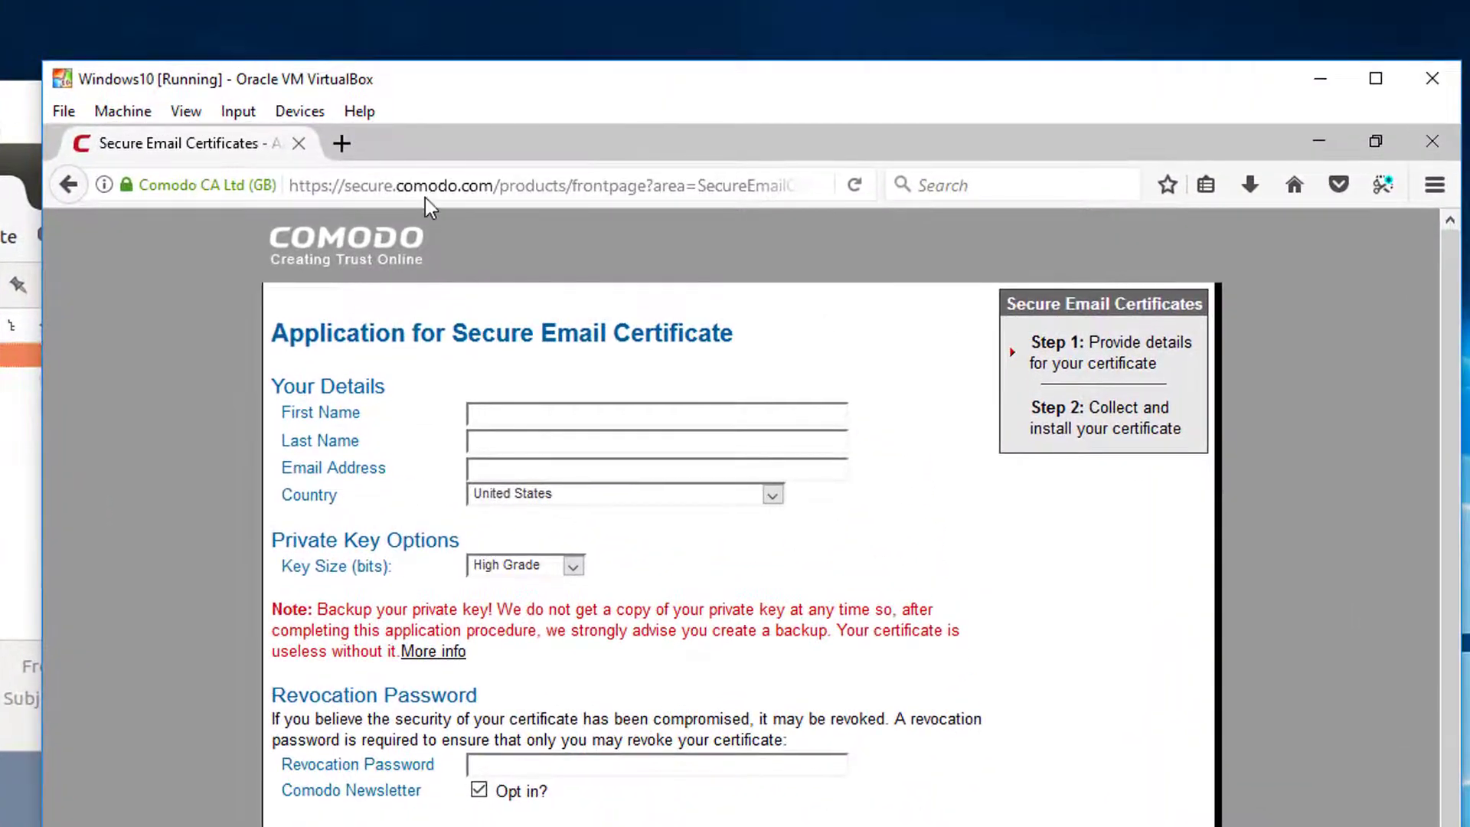
pyautogui.click(430, 185)
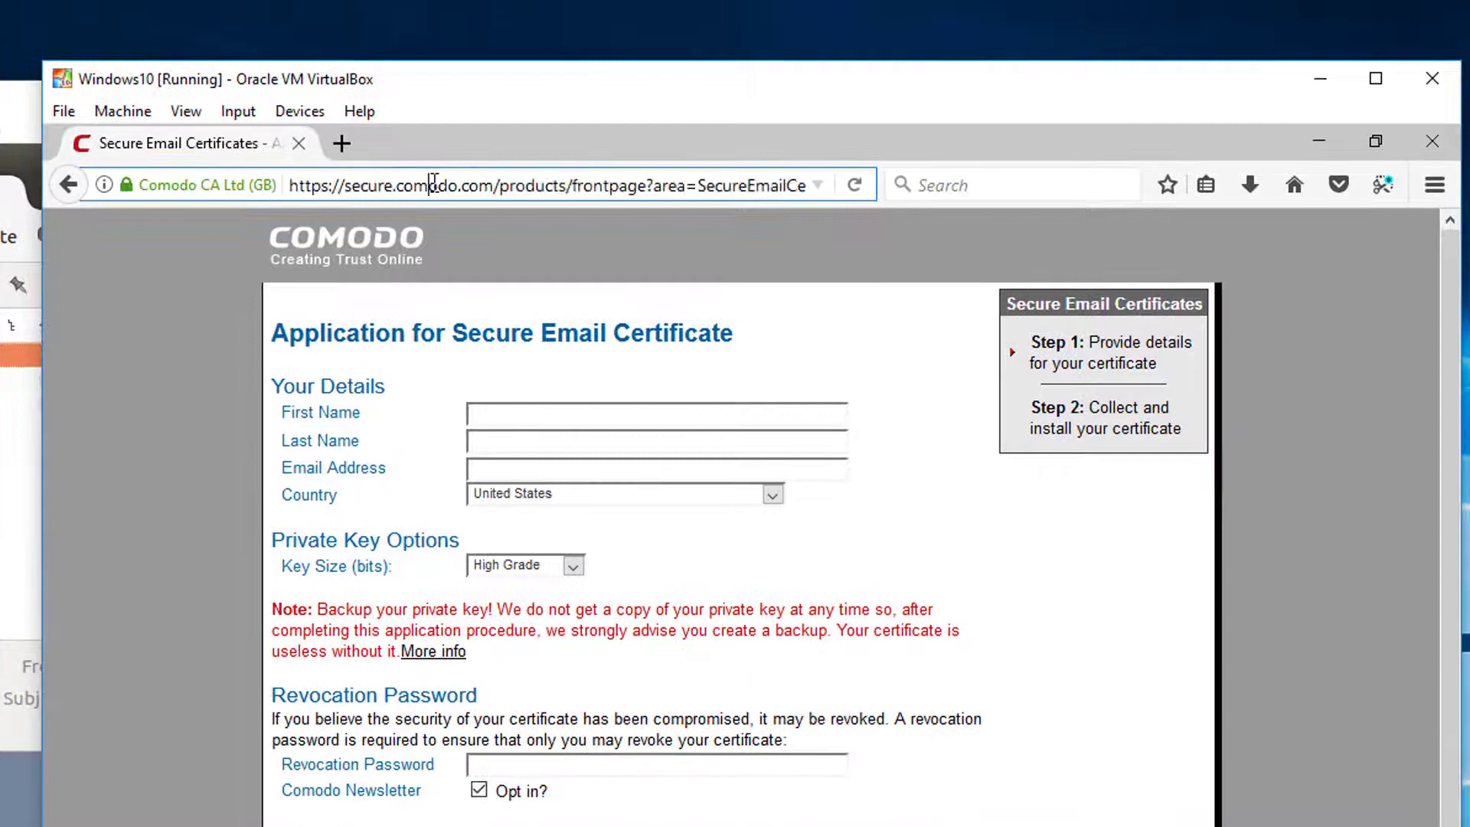
pyautogui.hotkey('ctrl', 'v')
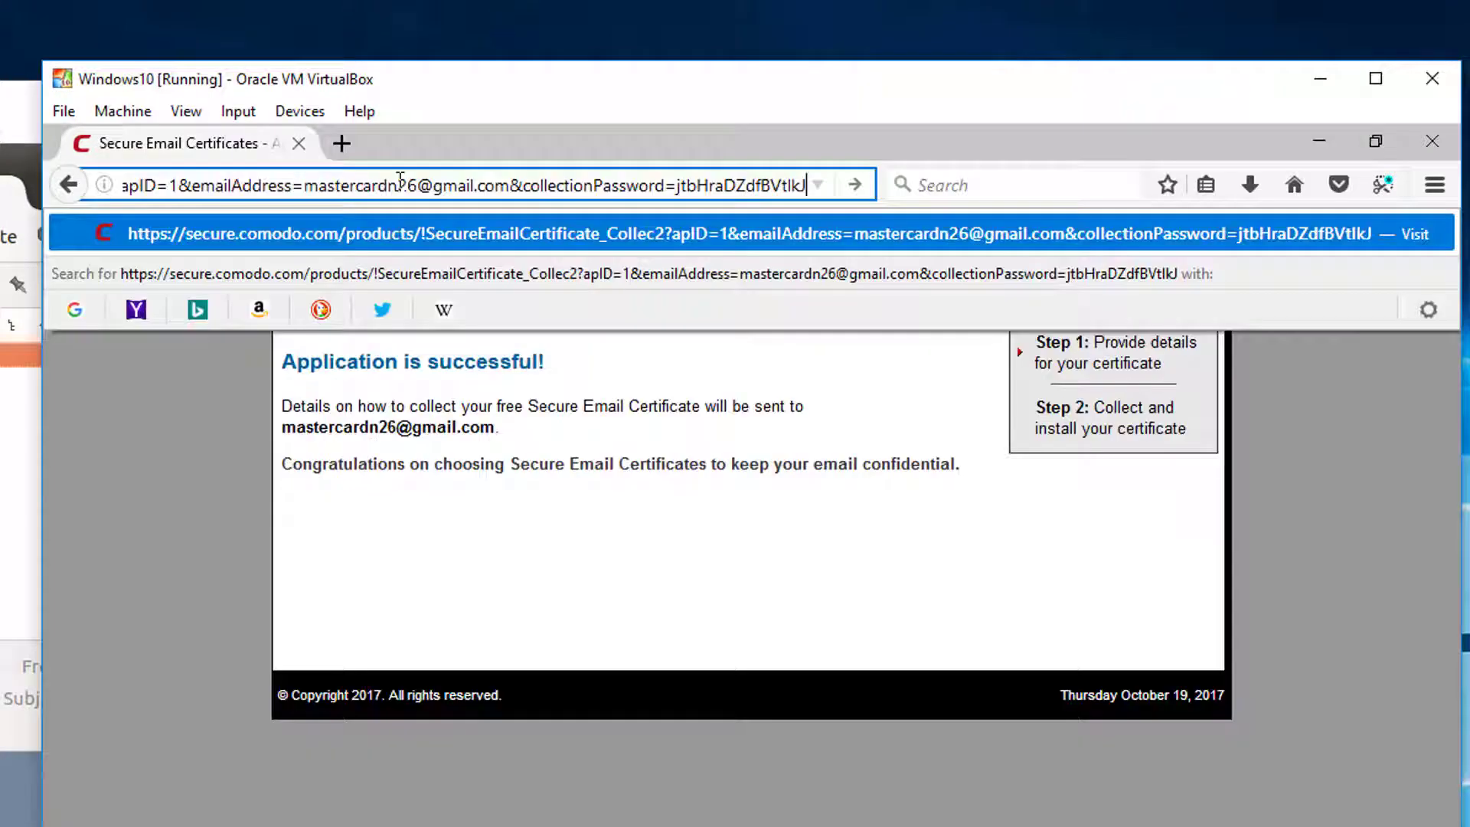
pyautogui.press('Return')
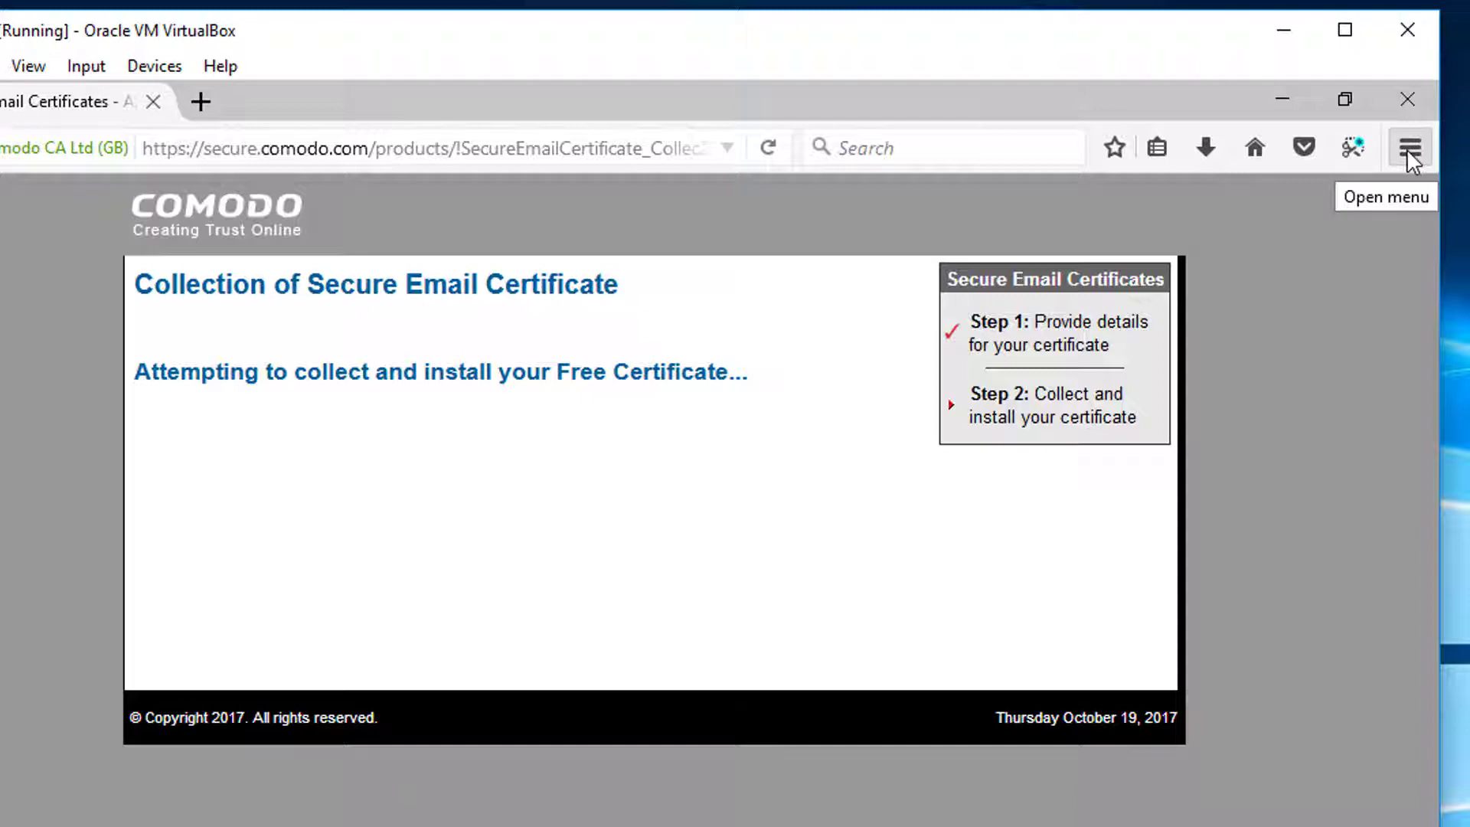
# - Search Firefox Options for 'cert', open View Certificates and select the Comodo personal certificate
pyautogui.click(1407, 151)
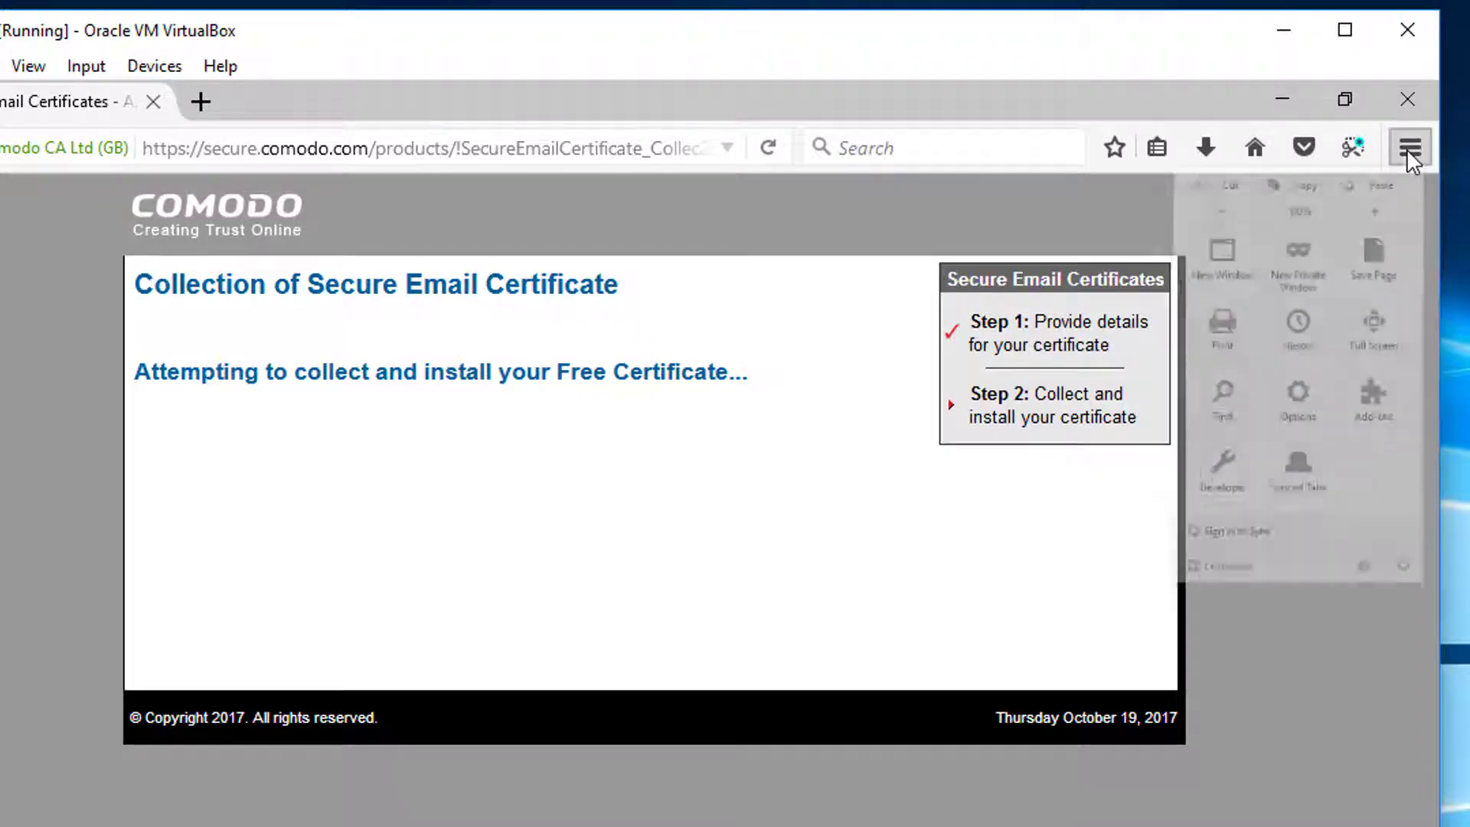
pyautogui.click(1229, 555)
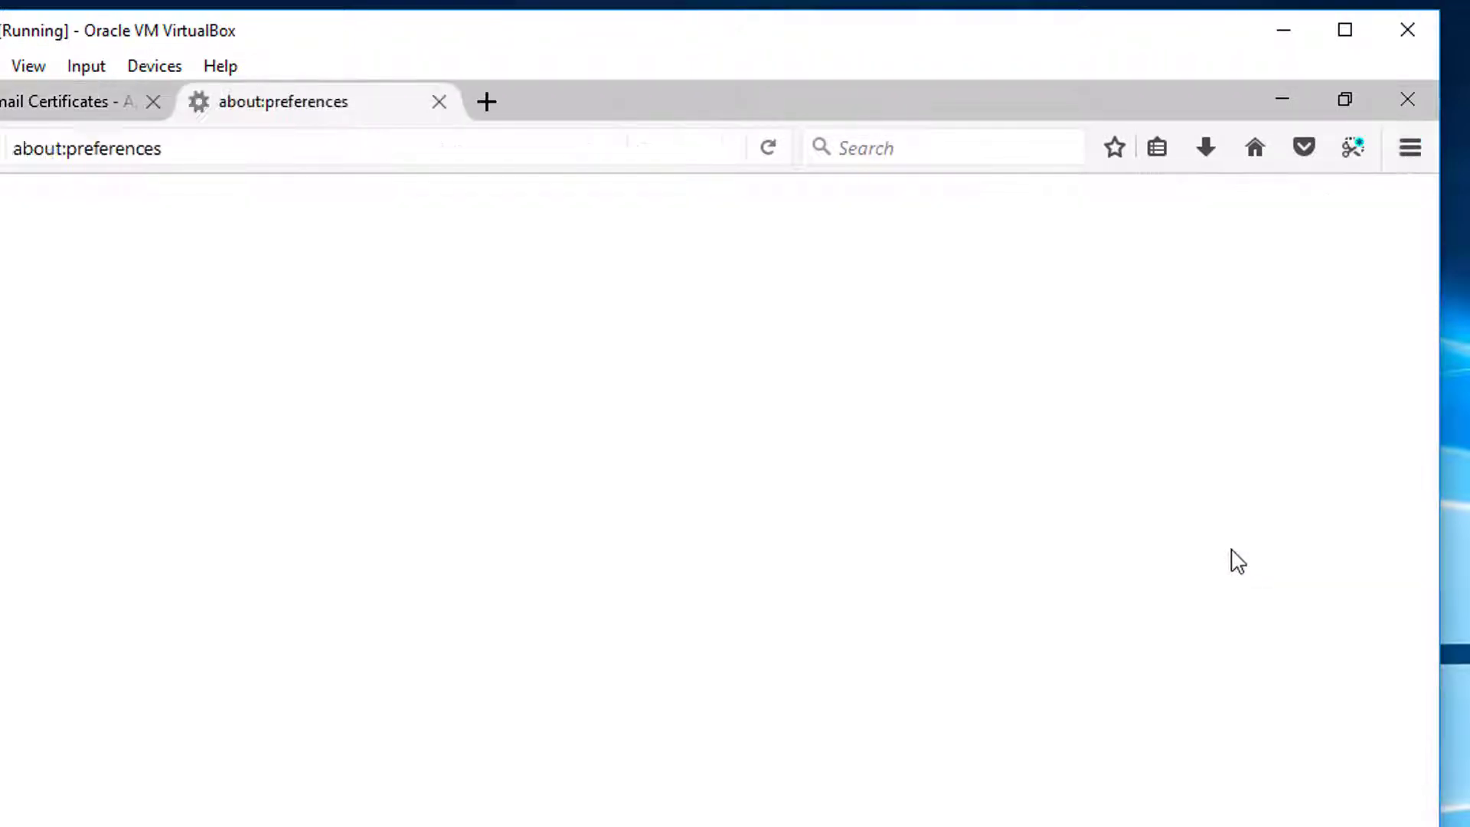
pyautogui.click(1410, 151)
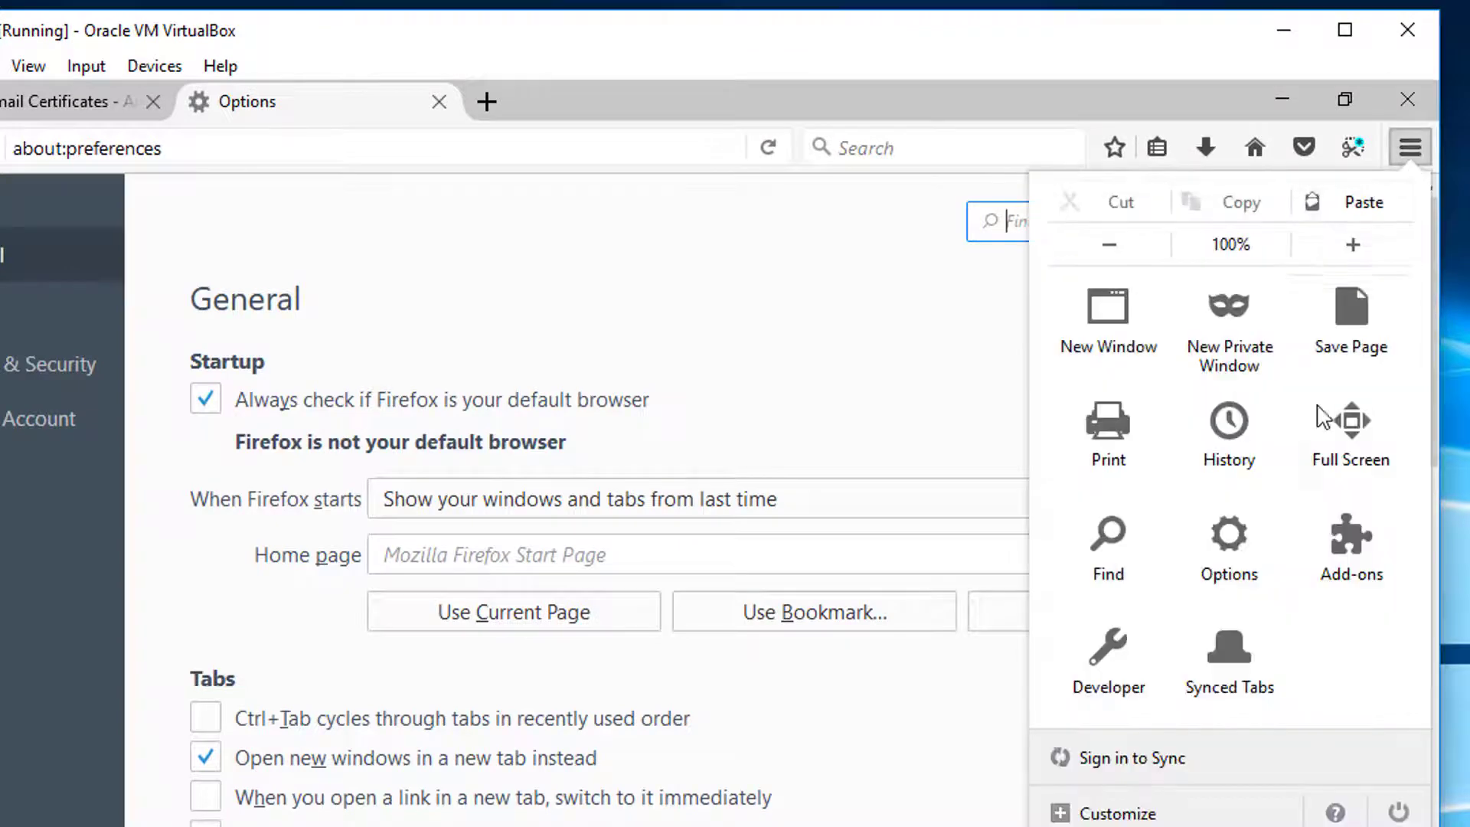
pyautogui.click(1060, 222)
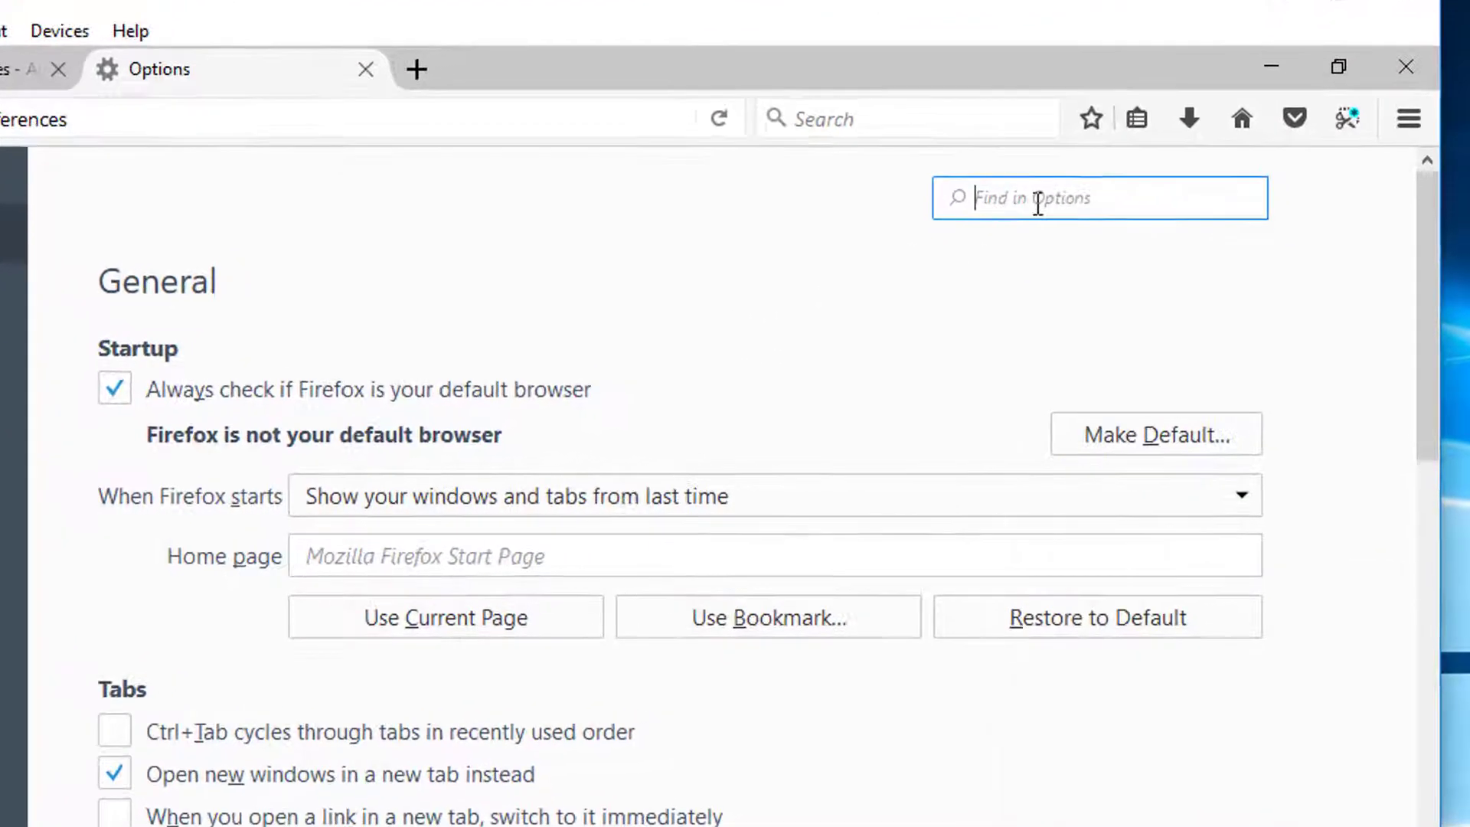
pyautogui.write('cert')
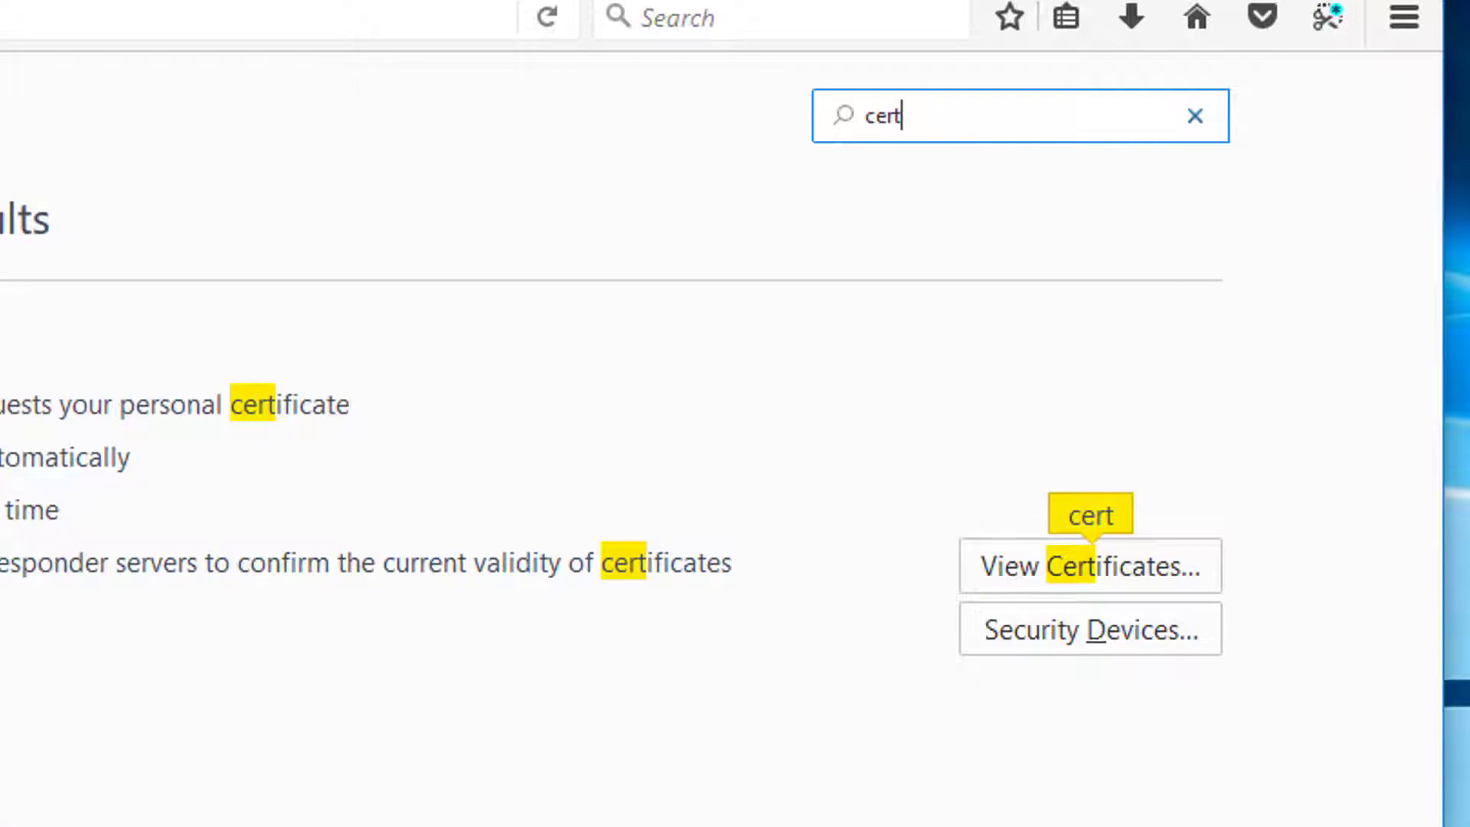
pyautogui.click(1058, 577)
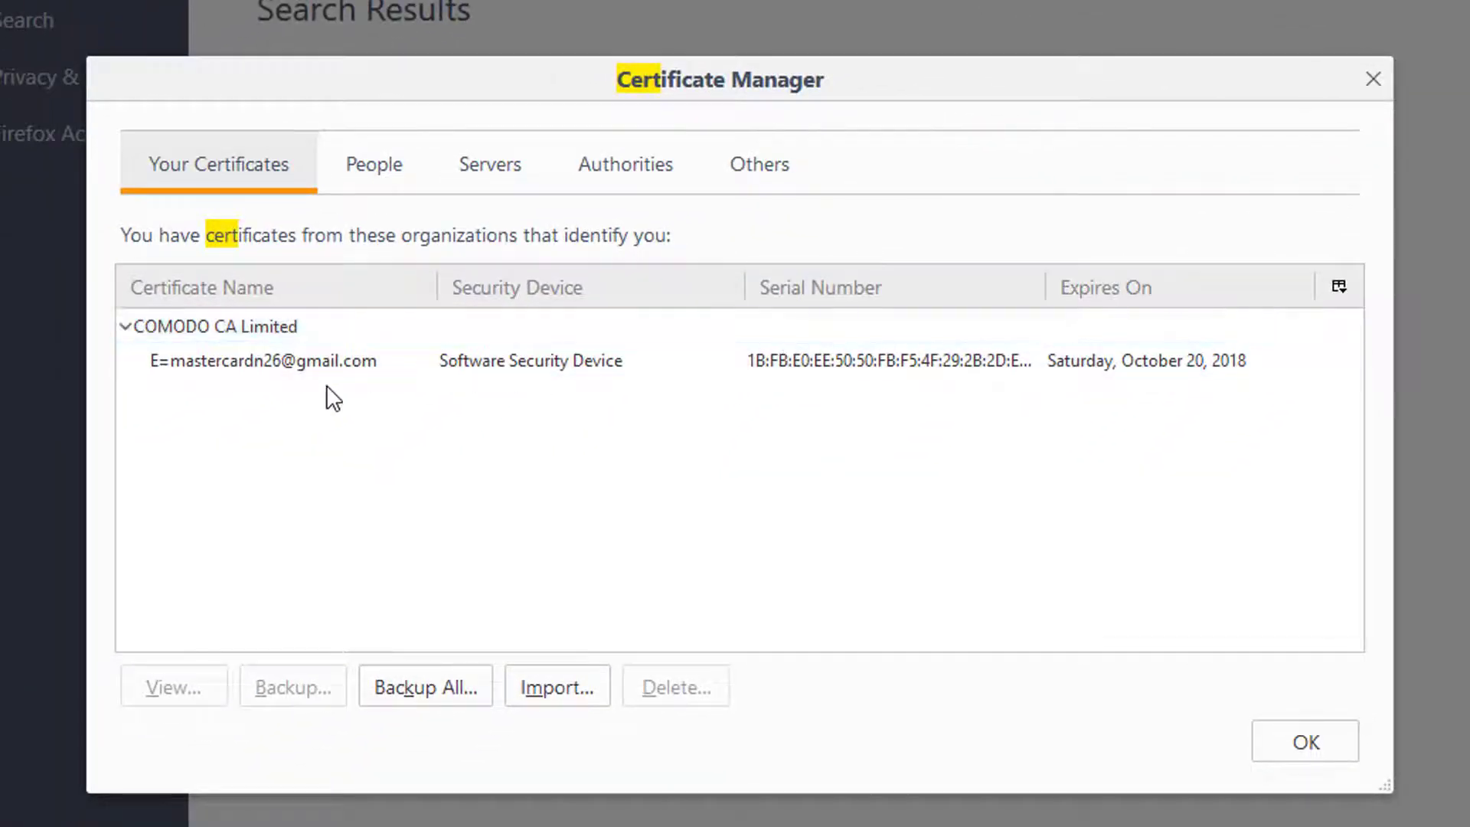
pyautogui.click(333, 364)
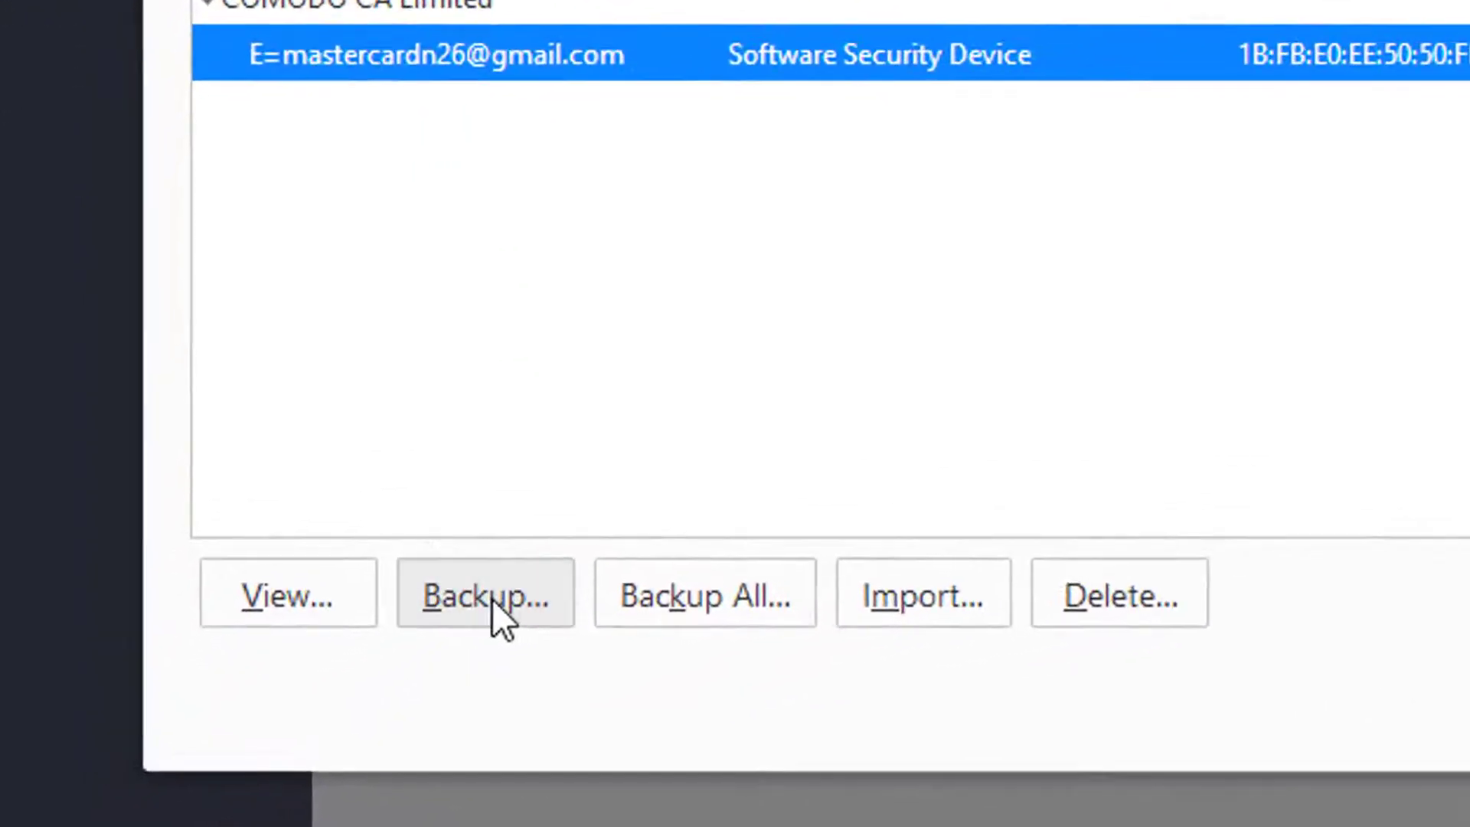
# - Back up the Comodo certificate to a Desktop file named starting 'mastercardn26'
pyautogui.click(517, 641)
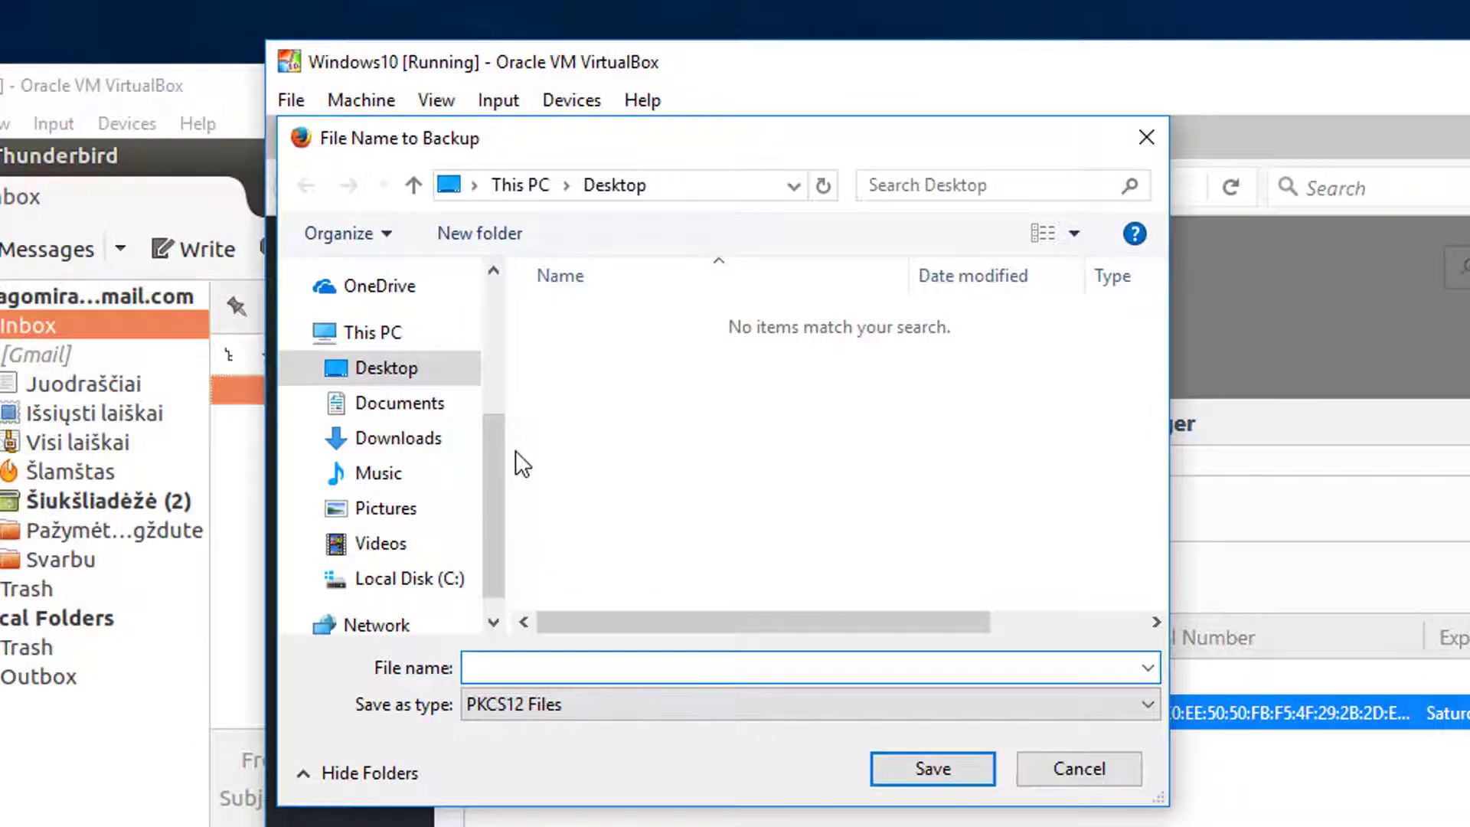
pyautogui.moveTo(694, 147); pyautogui.dragTo(1329, 514)
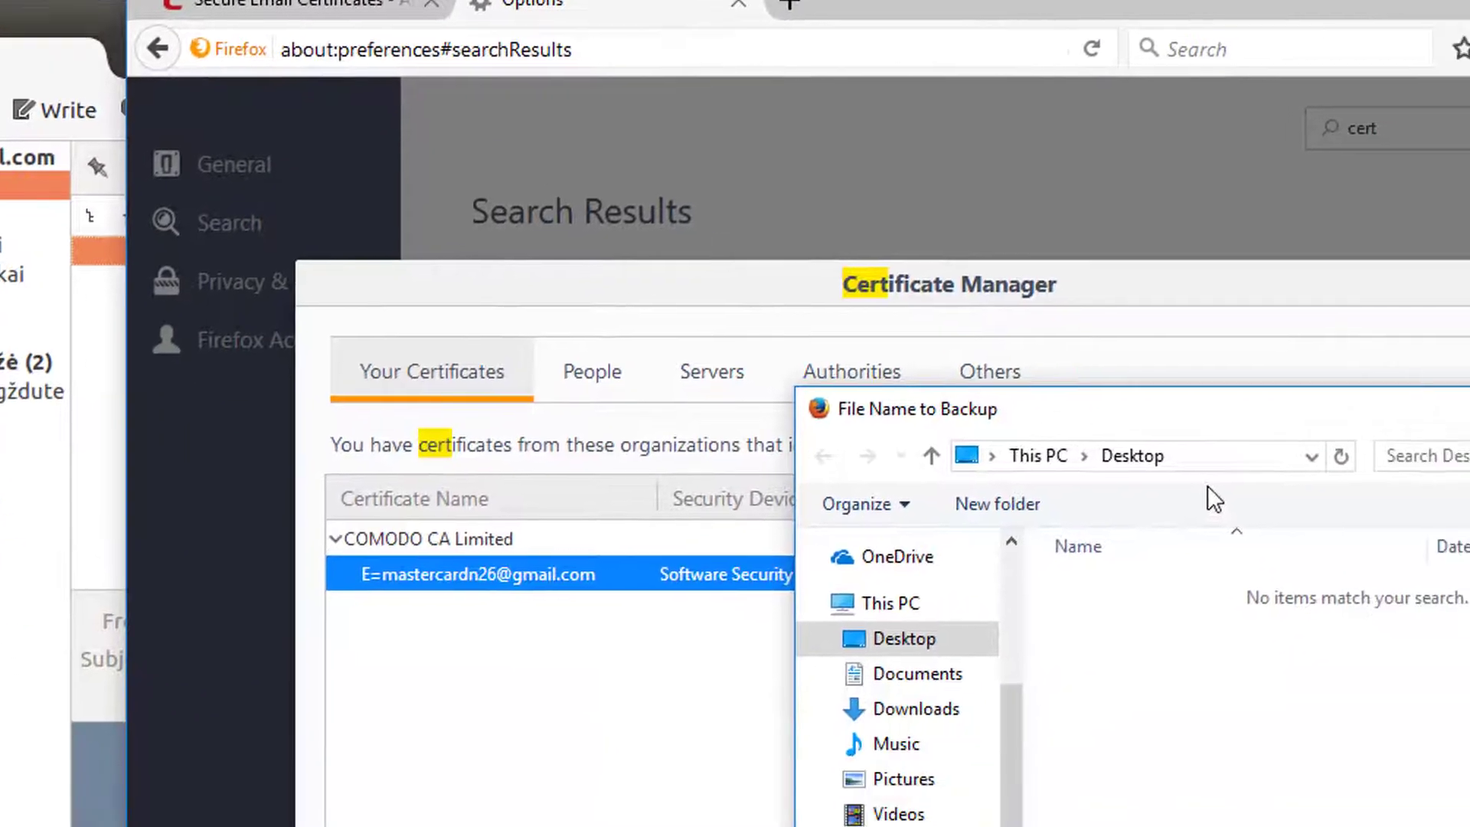
pyautogui.write('mastercardn26')
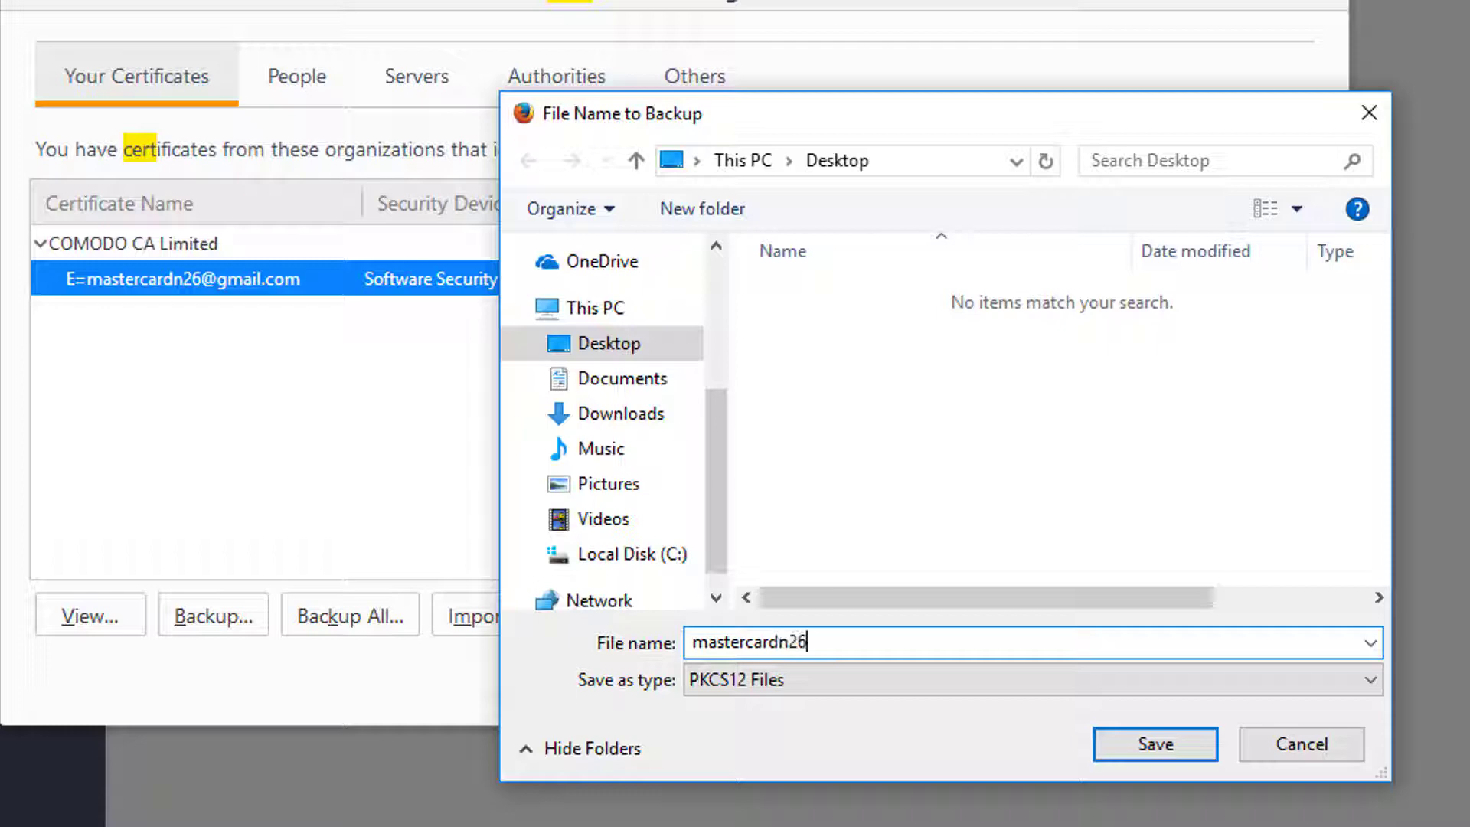
pyautogui.click(1156, 747)
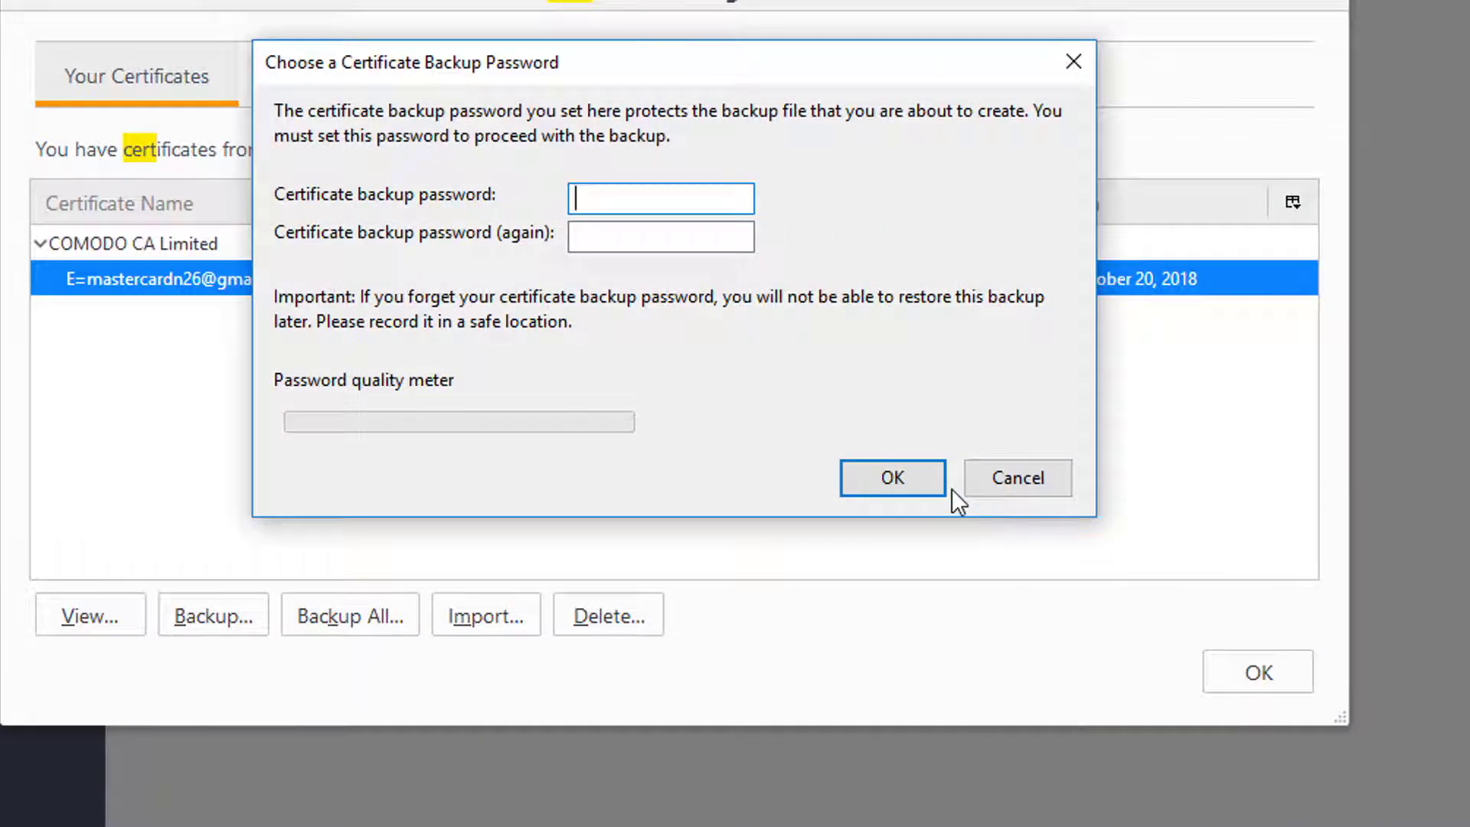
# - Set and confirm the backup password, then close the certificate manager
pyautogui.write('••••••••••••••')
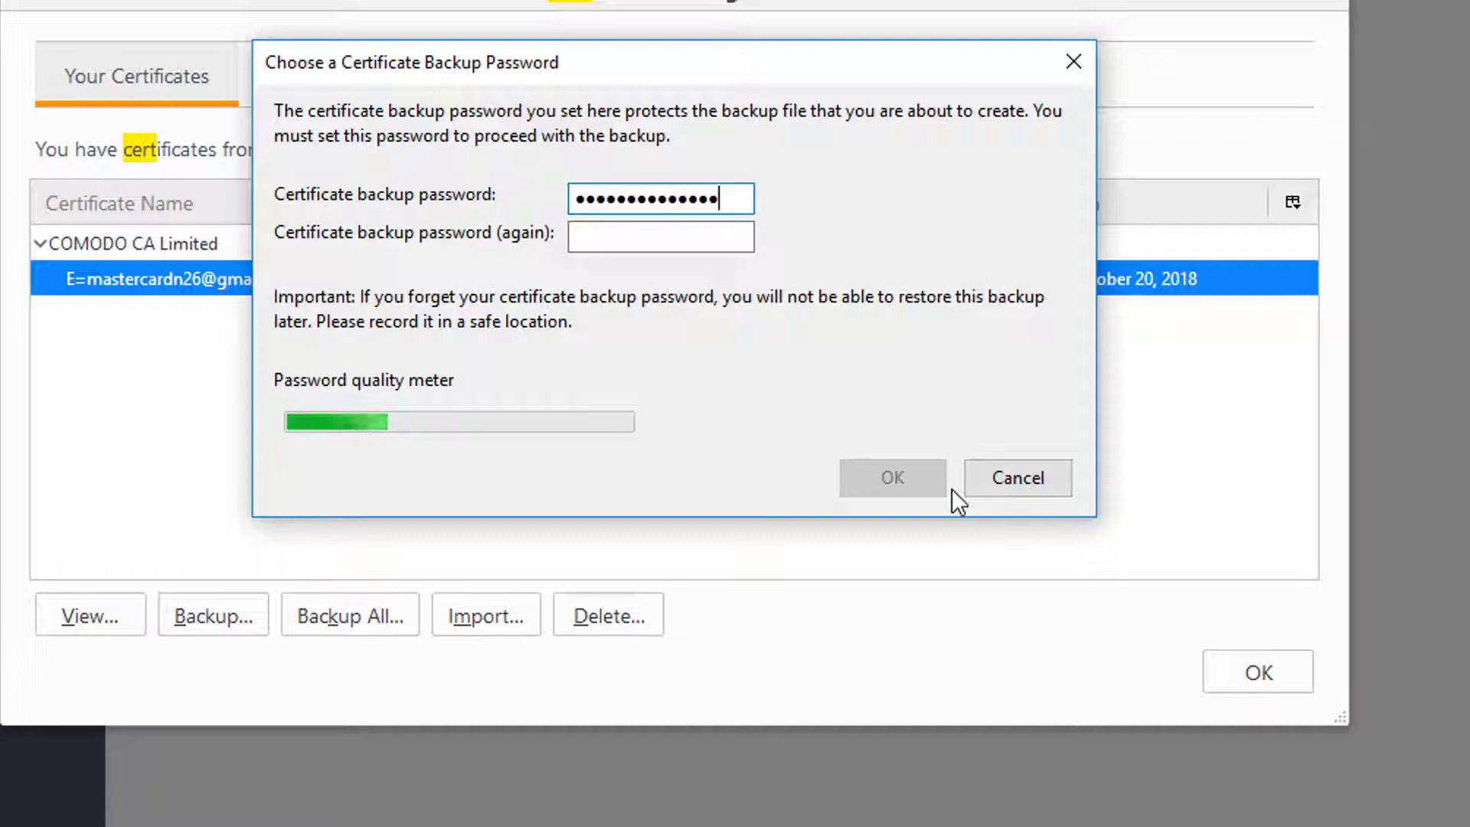
pyautogui.press('Tab')
pyautogui.write('••••••')
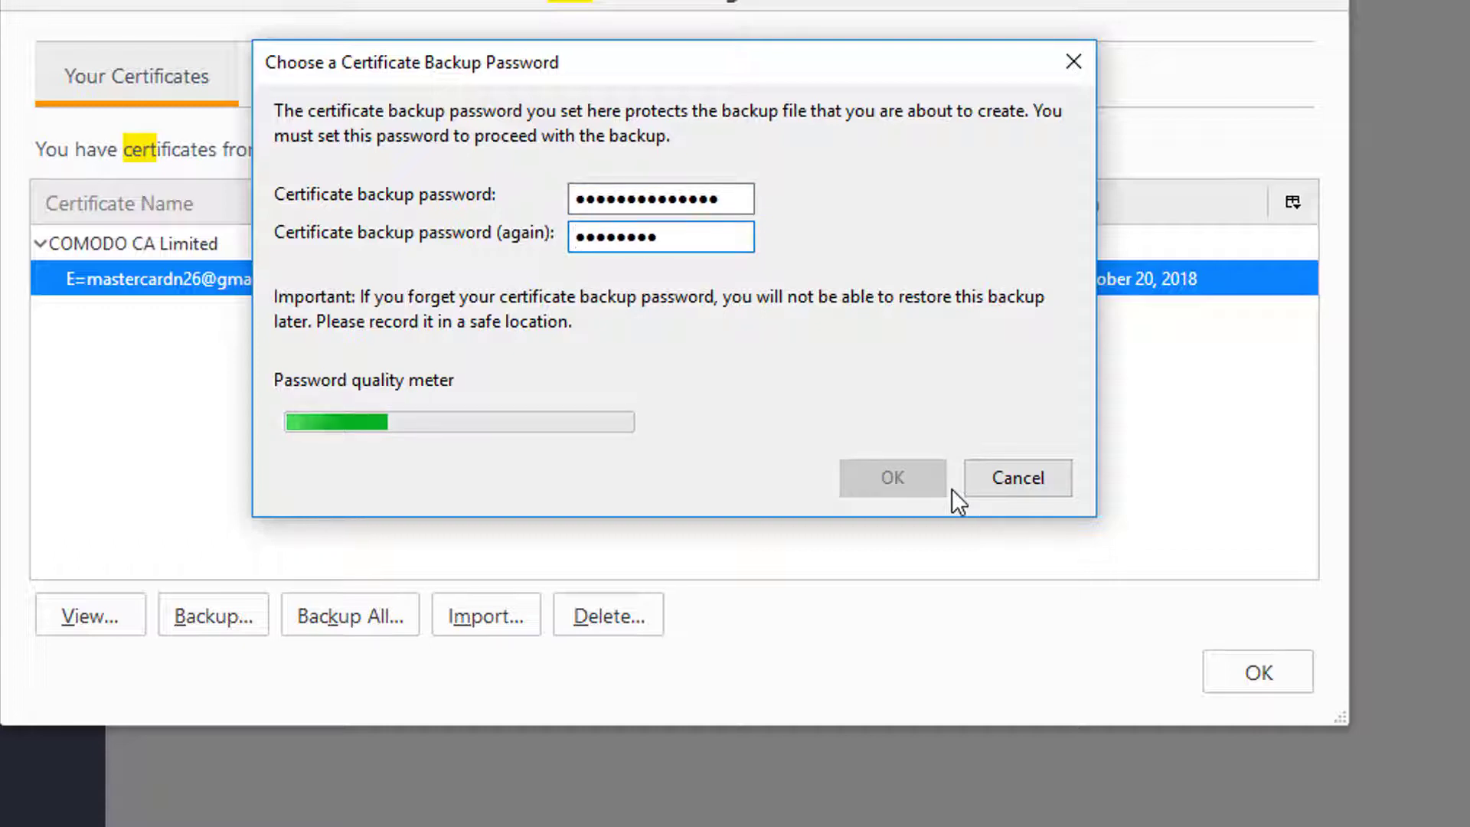
pyautogui.hotkey('ctrl', 'a')
pyautogui.write('•••')
pyautogui.write('••••••••')
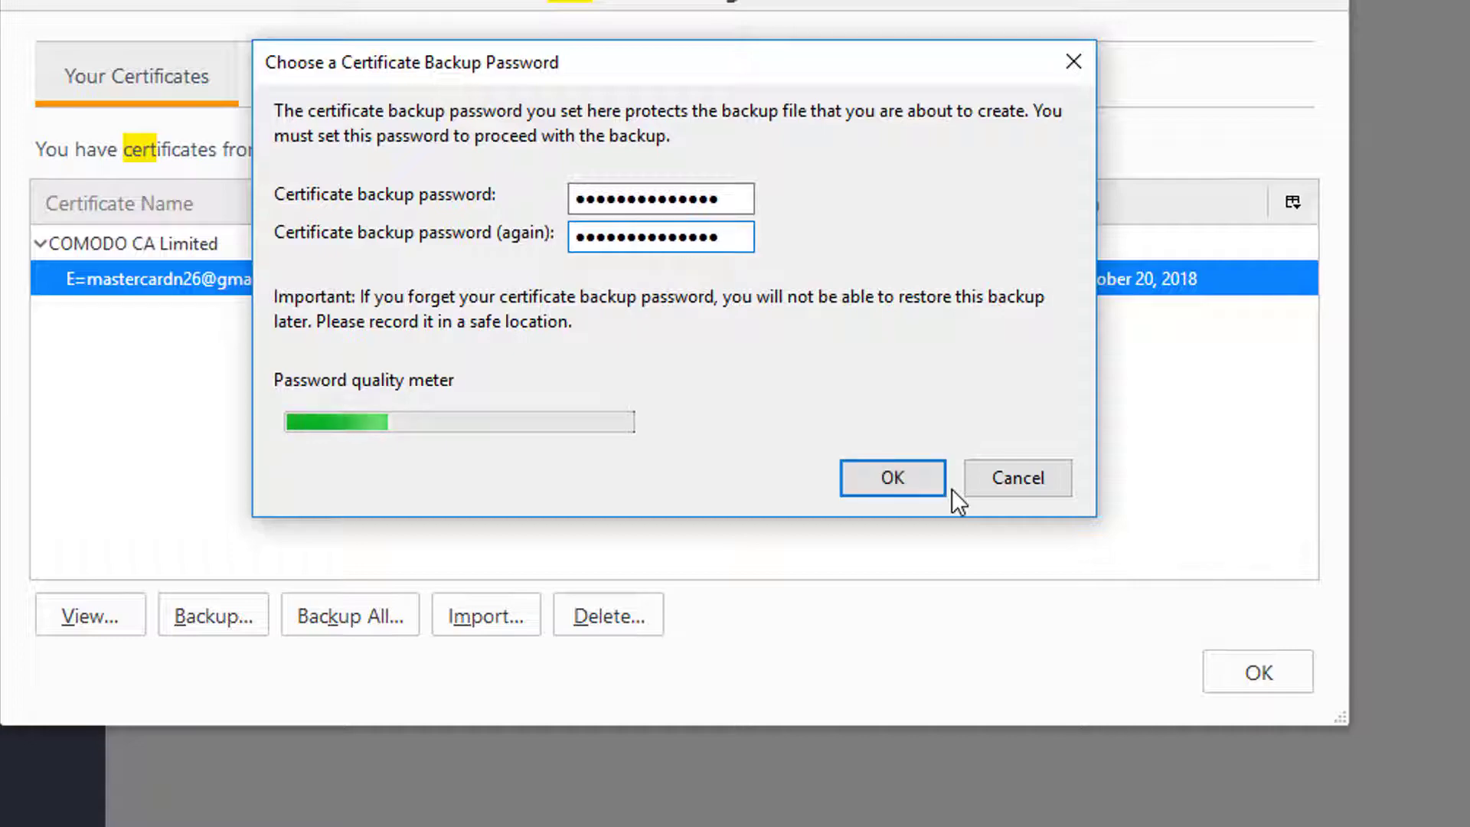
pyautogui.click(905, 478)
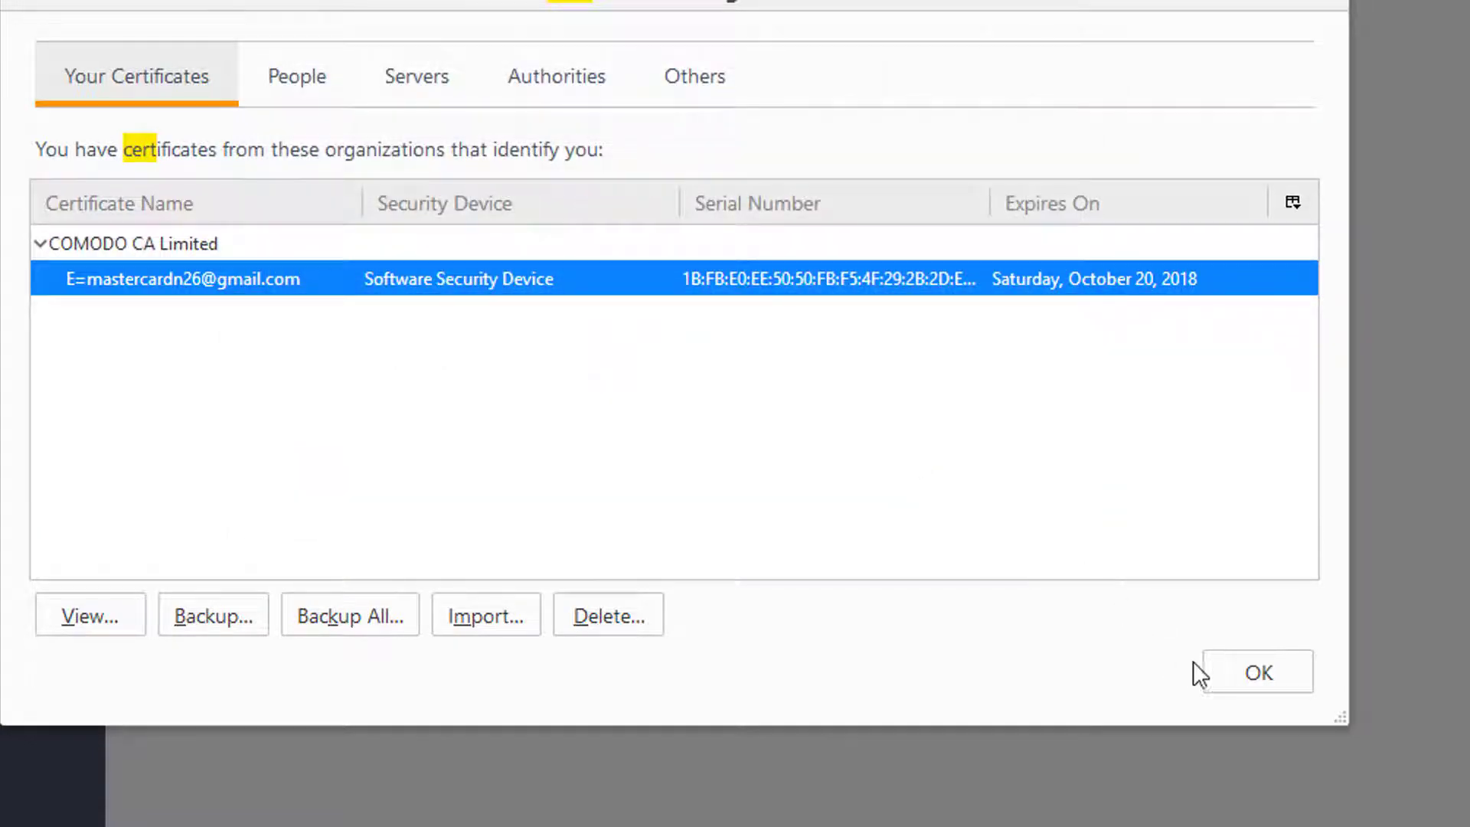
pyautogui.click(1256, 672)
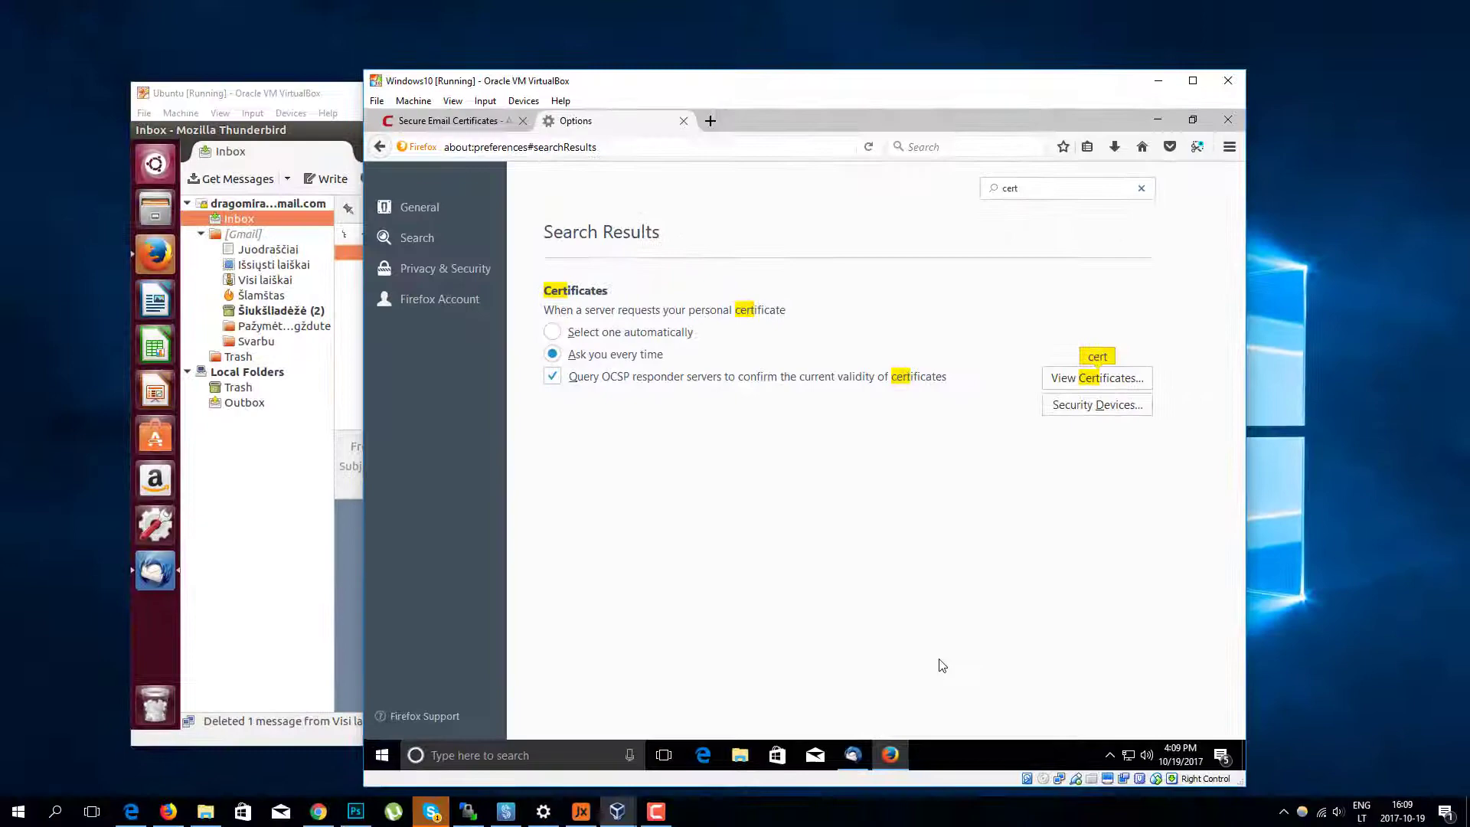
# - Open the Windows account's Security settings and Manage Certificates in Thunderbird
pyautogui.click(856, 747)
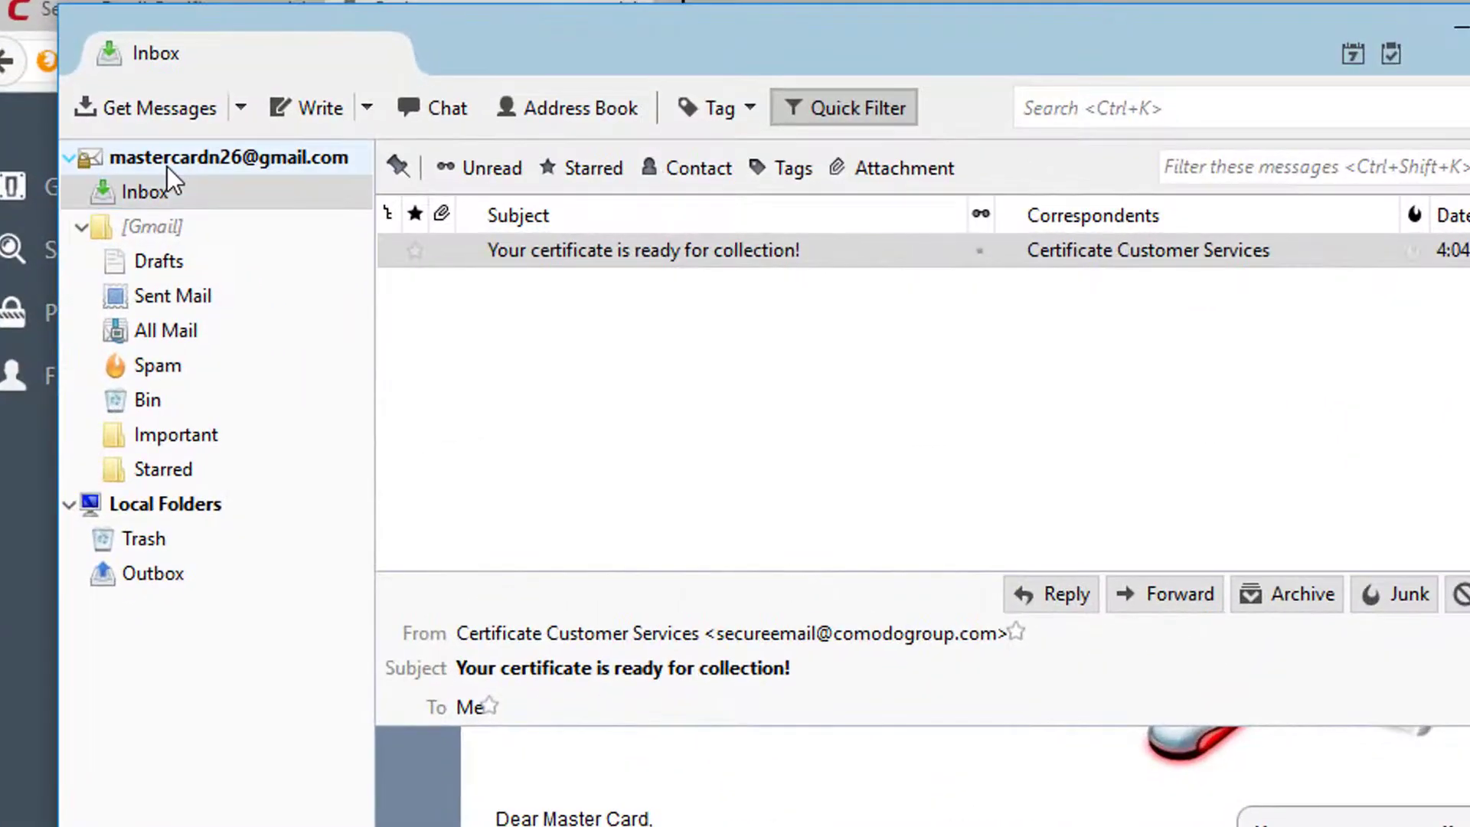
pyautogui.click(276, 173)
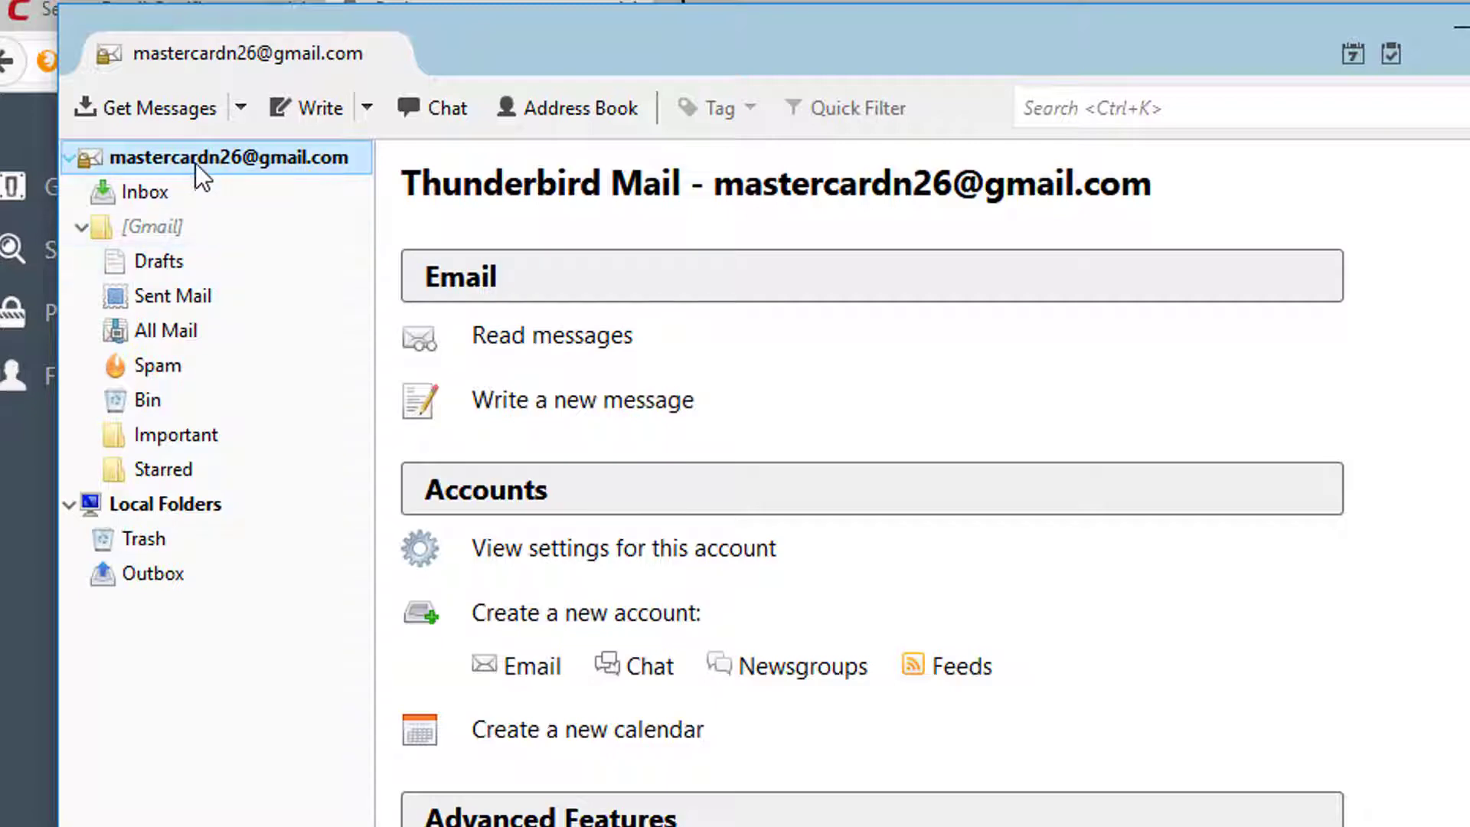
pyautogui.rightClick(182, 157)
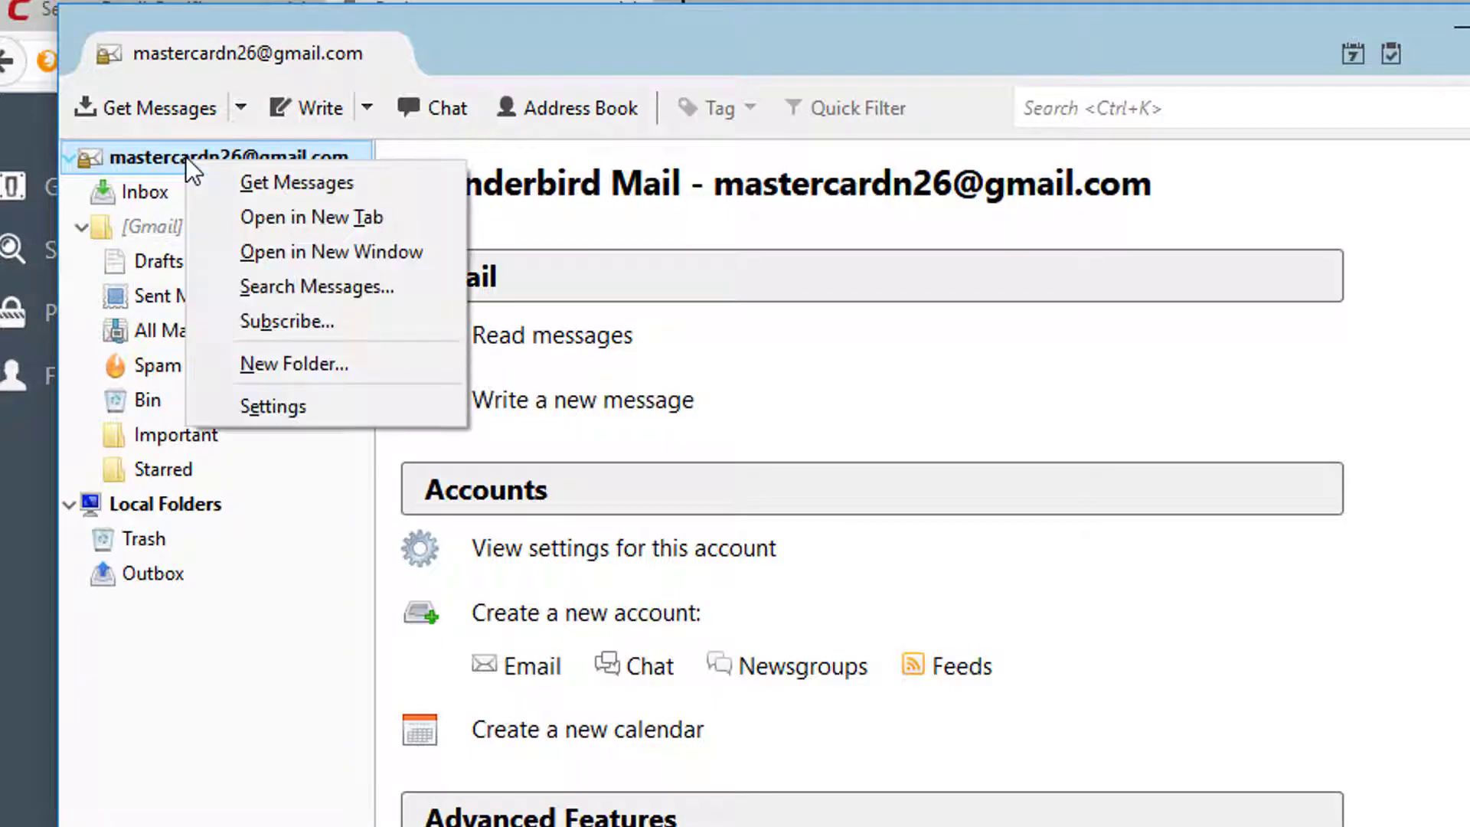
pyautogui.click(338, 402)
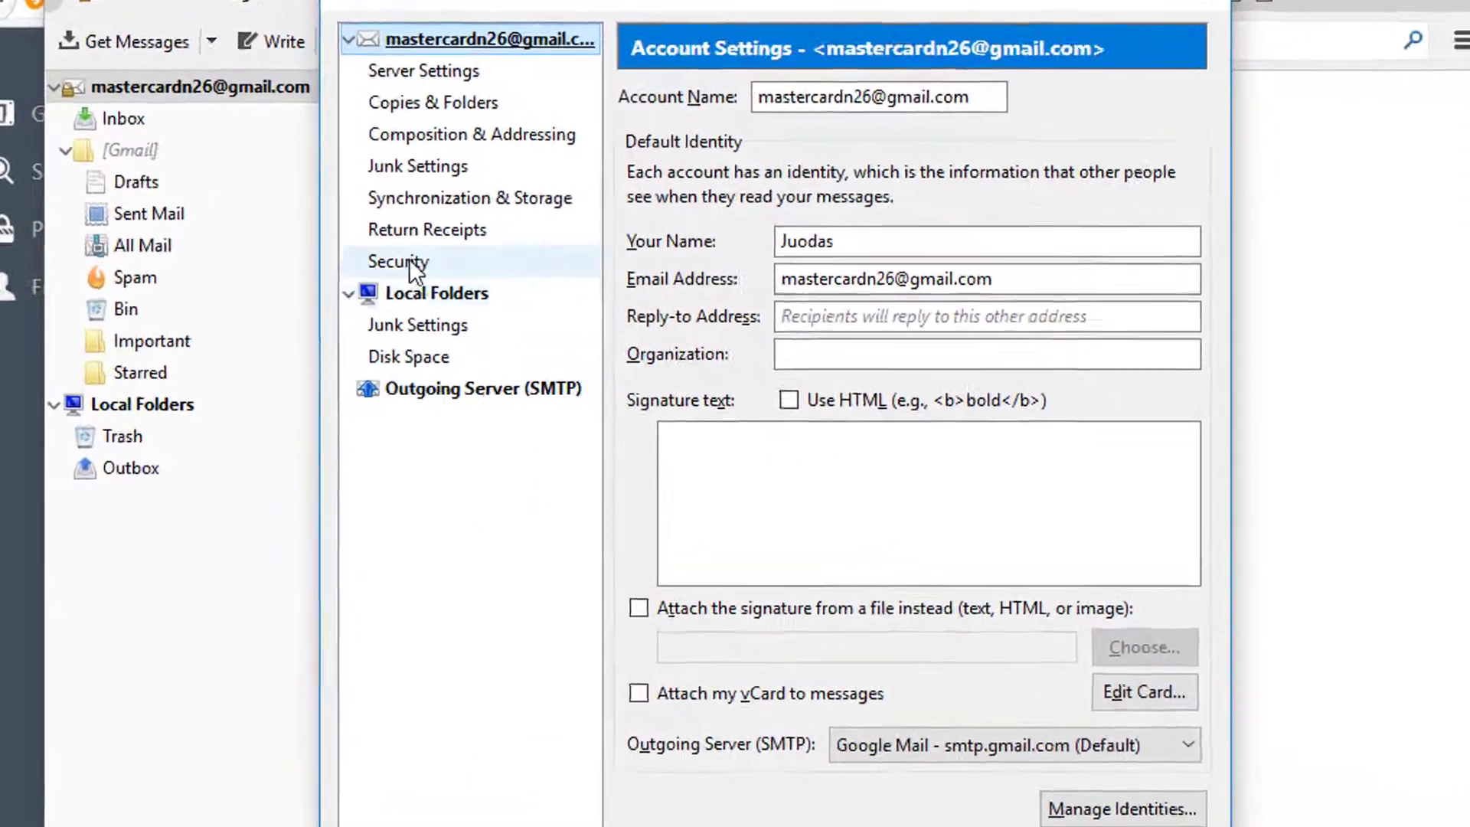
pyautogui.click(406, 252)
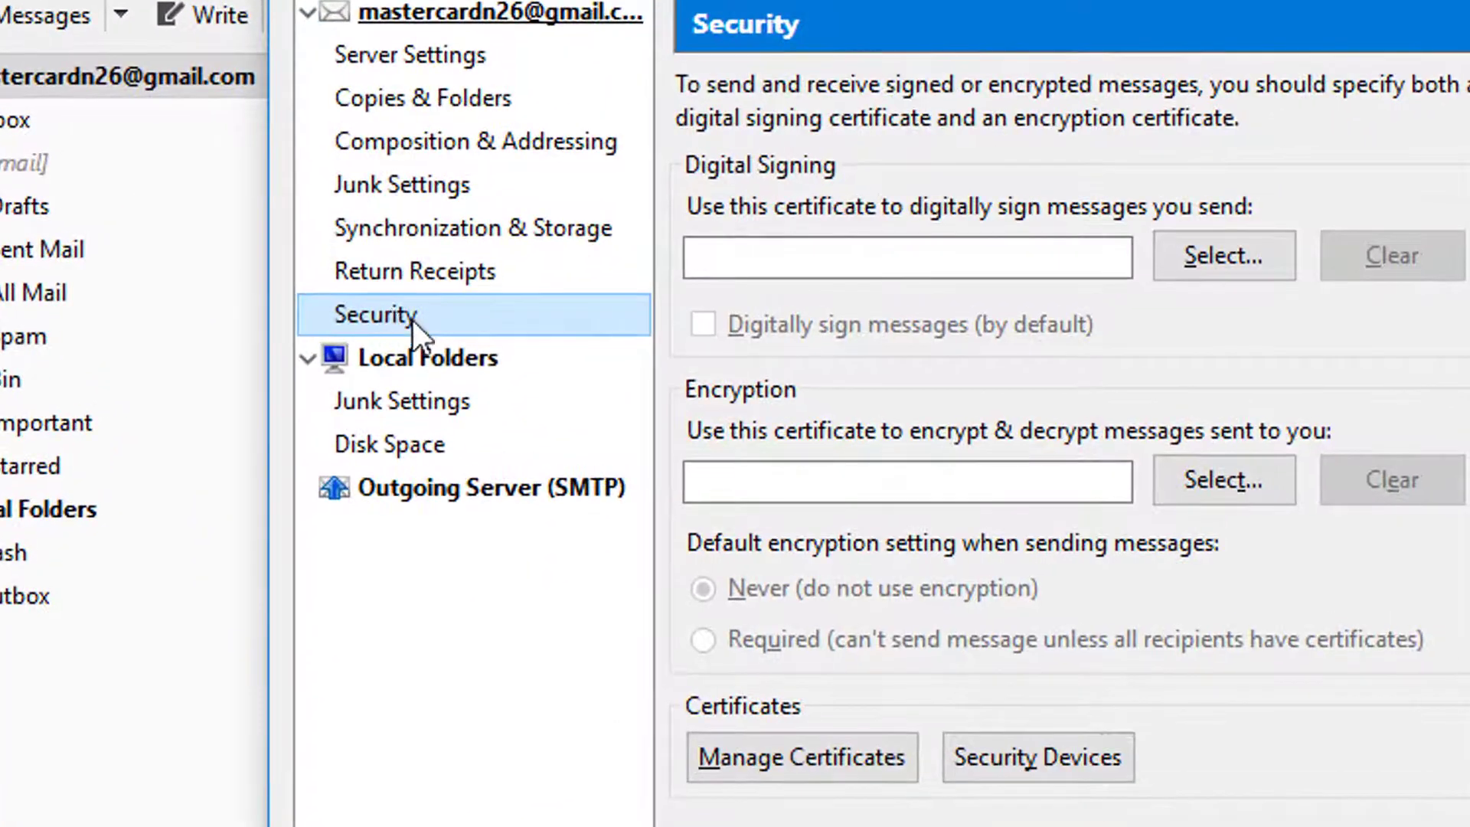
pyautogui.click(766, 758)
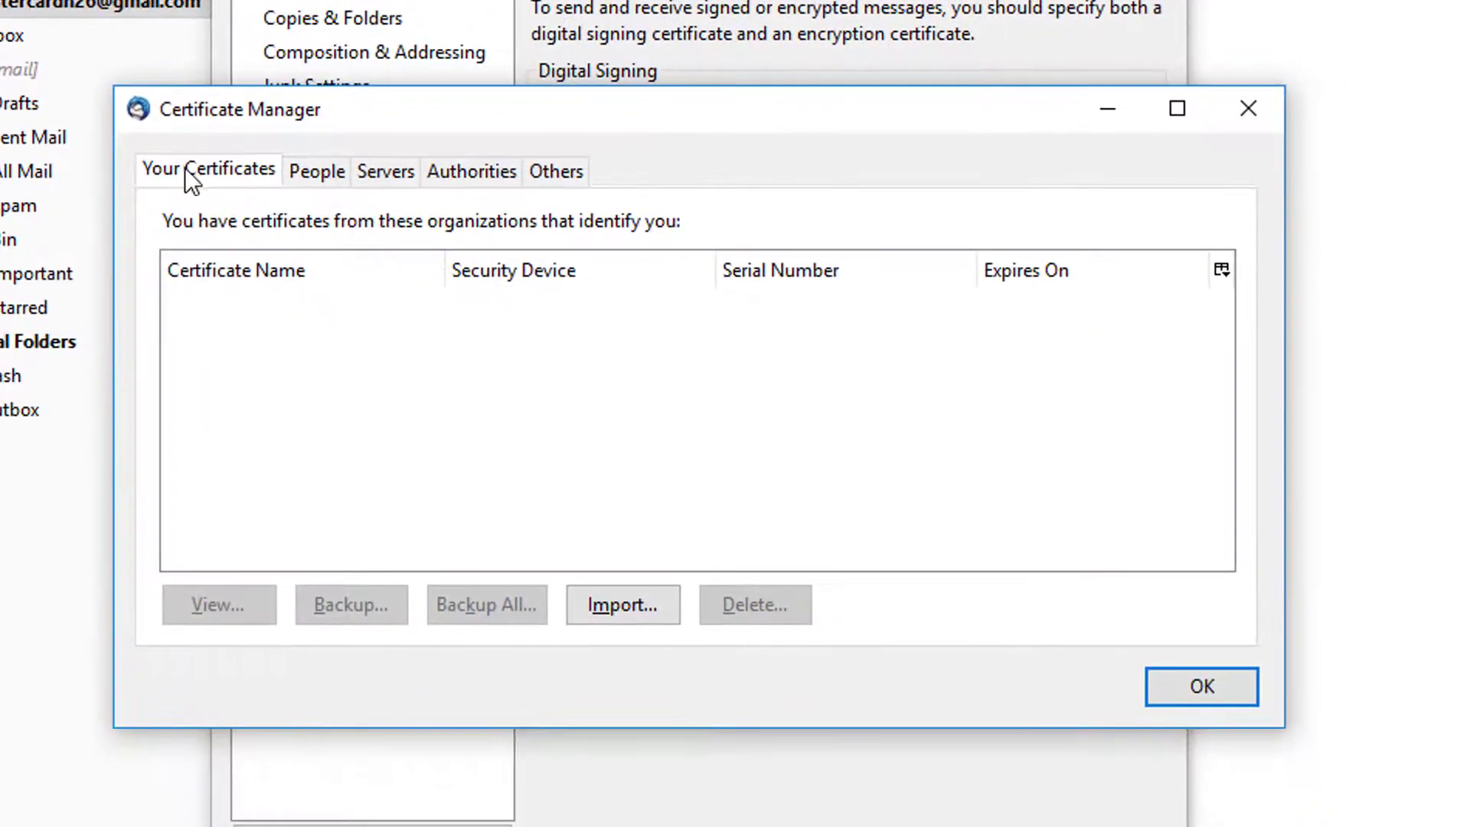
# - Import the Desktop certificate backup file using its backup password
pyautogui.click(600, 604)
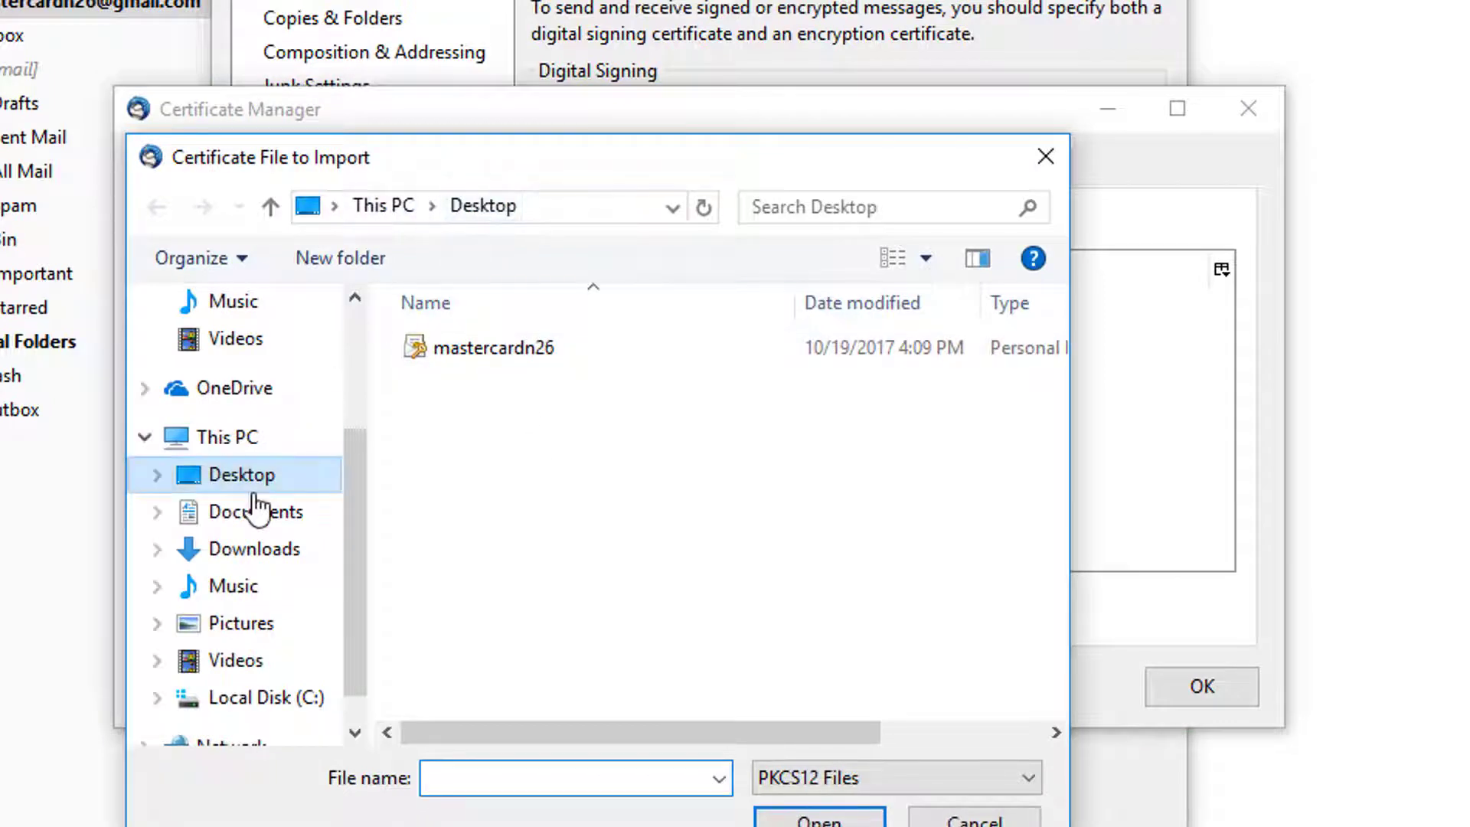
pyautogui.doubleClick(502, 357)
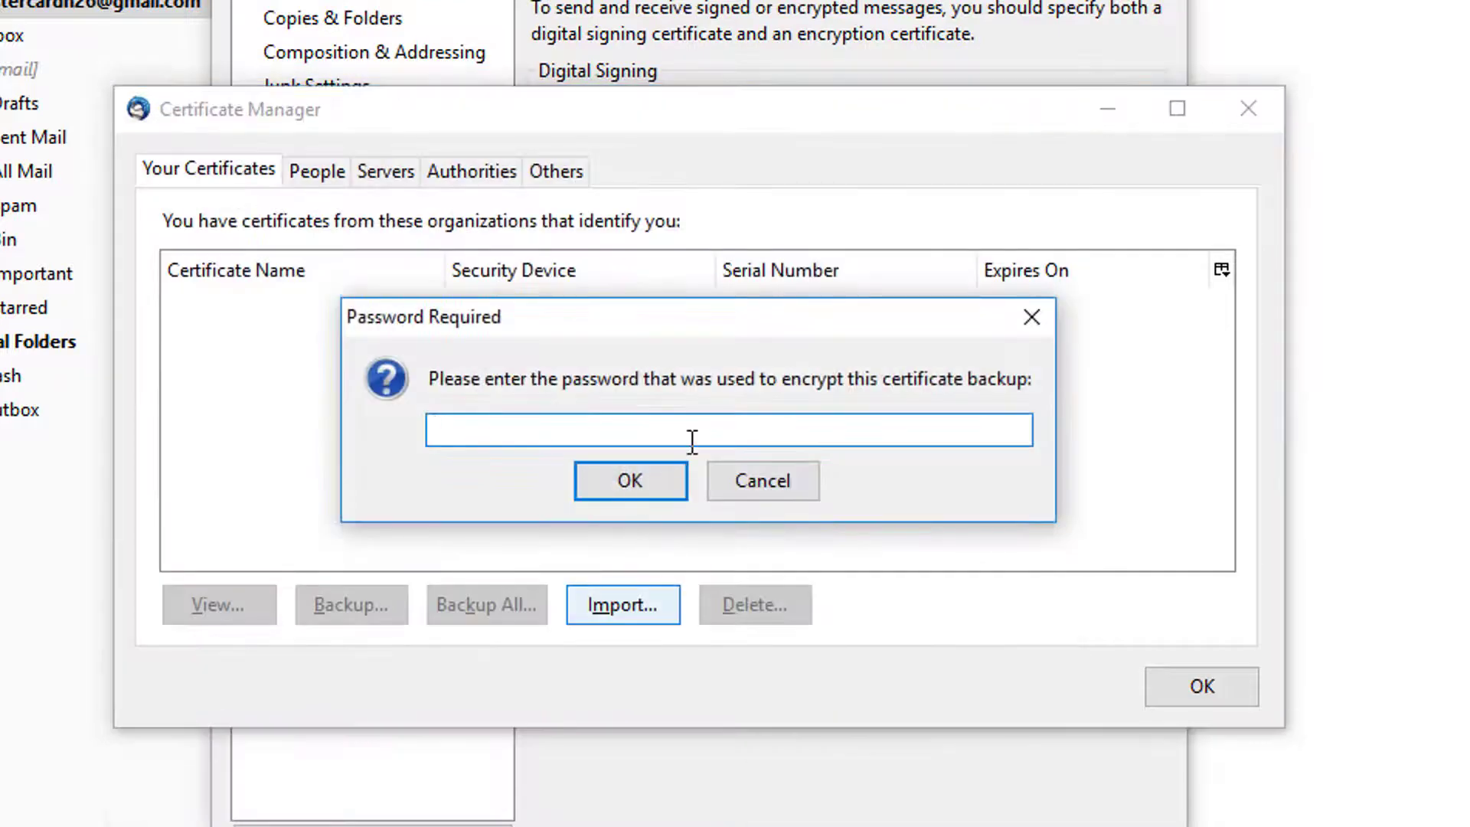
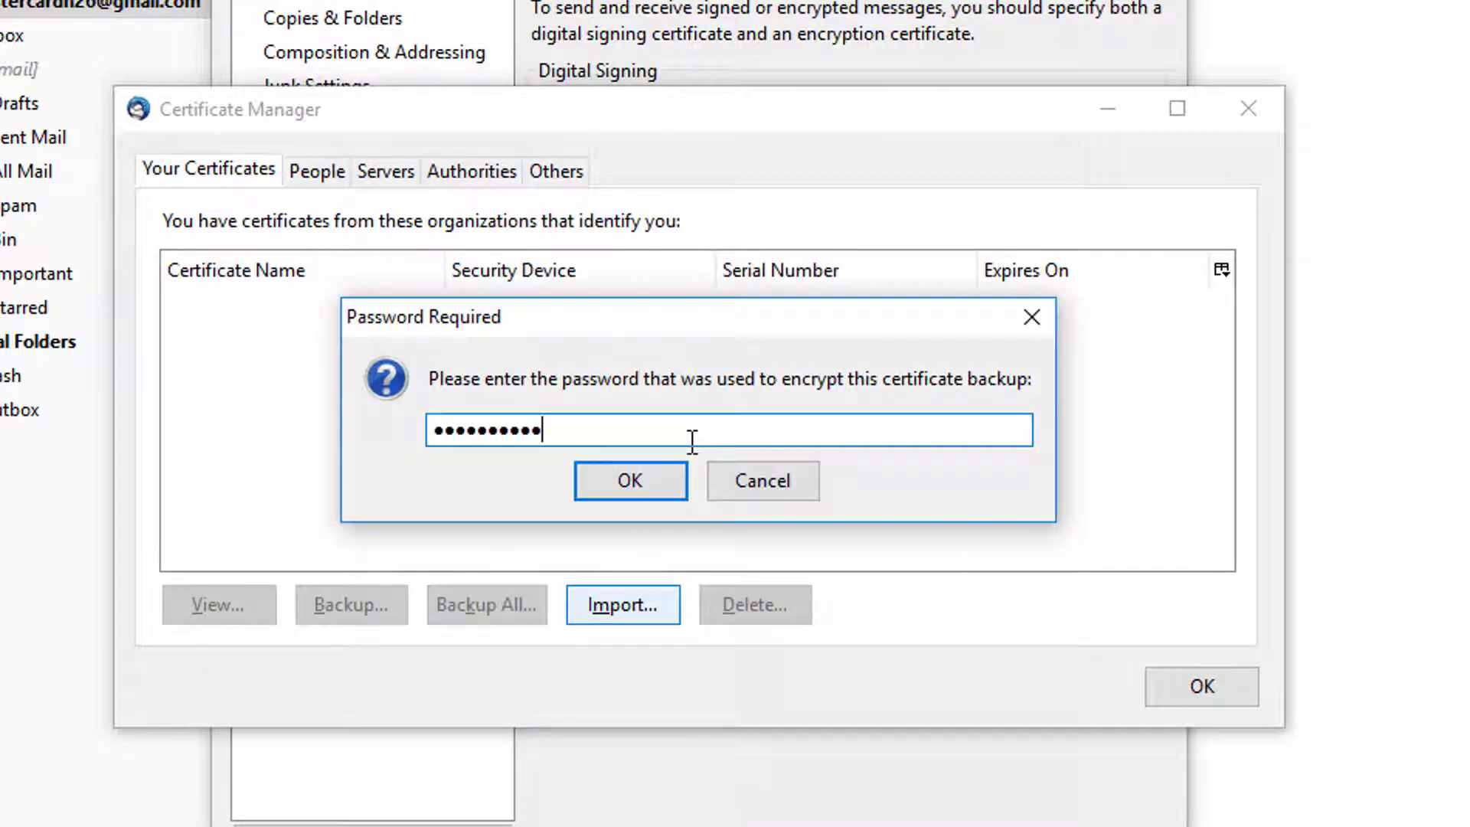
pyautogui.click(632, 493)
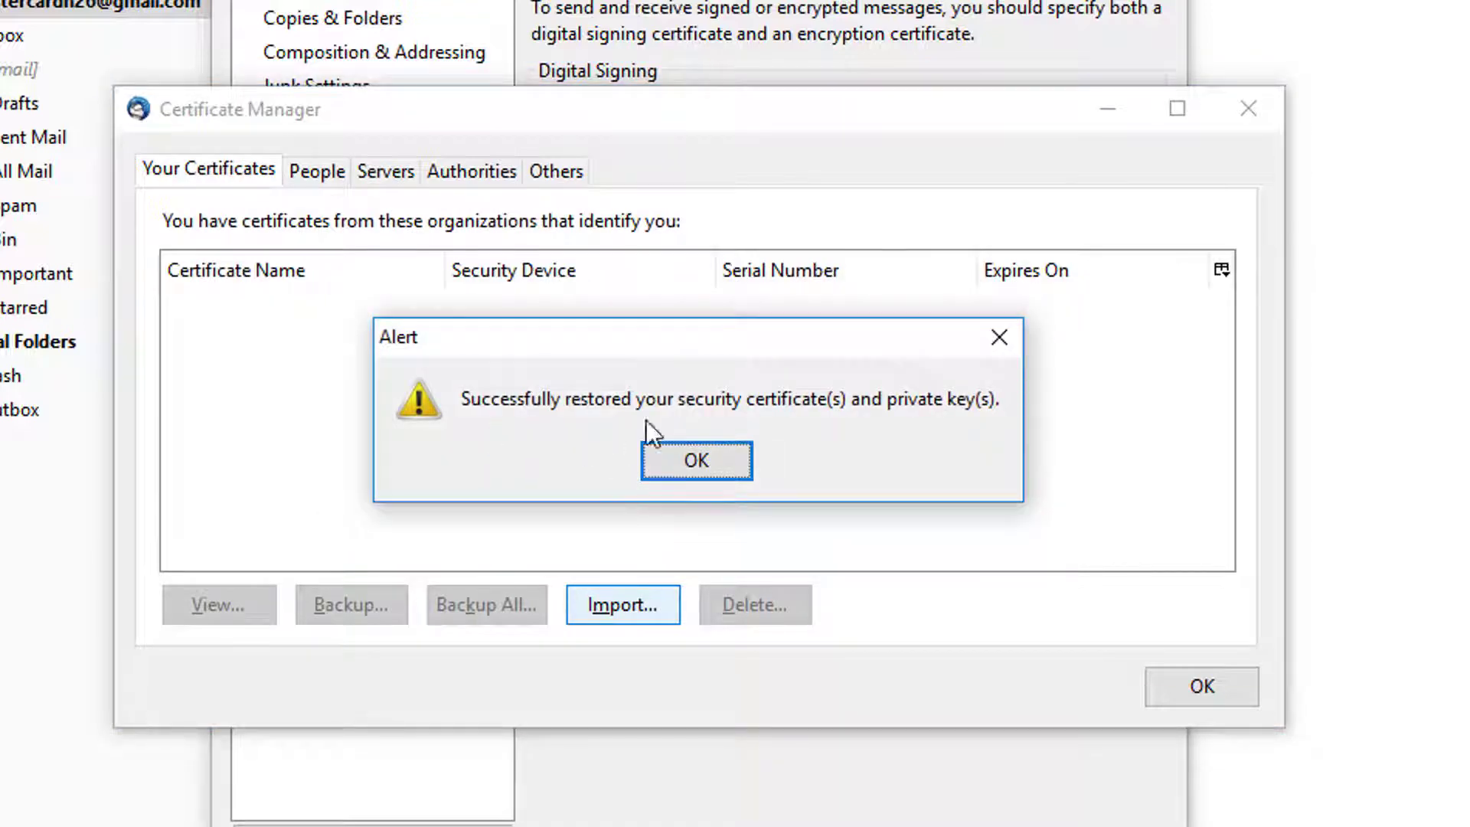
pyautogui.click(696, 459)
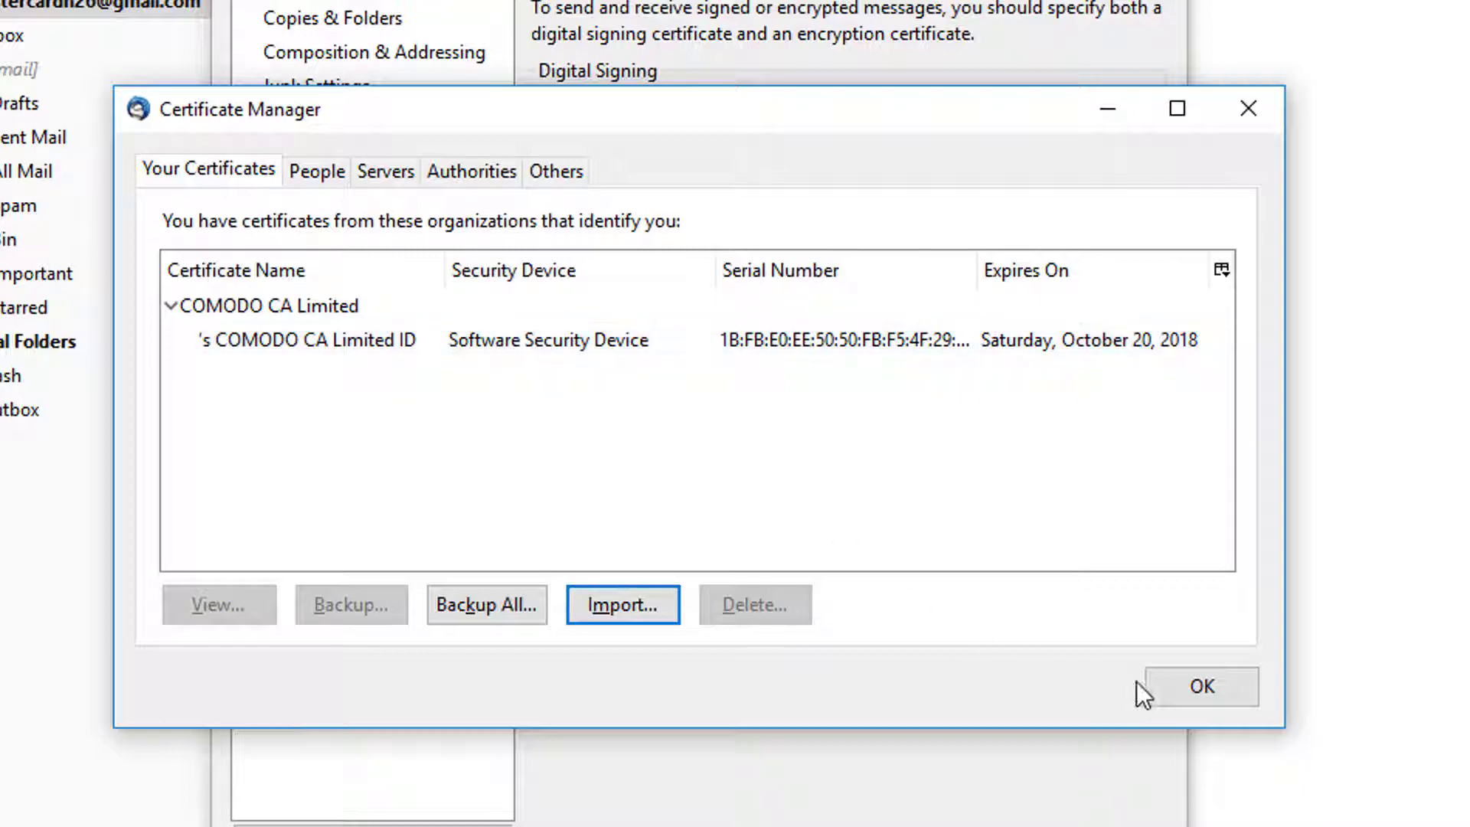
# - Use the COMODO certificate for signing and encryption, and digitally sign messages by default
pyautogui.click(1162, 684)
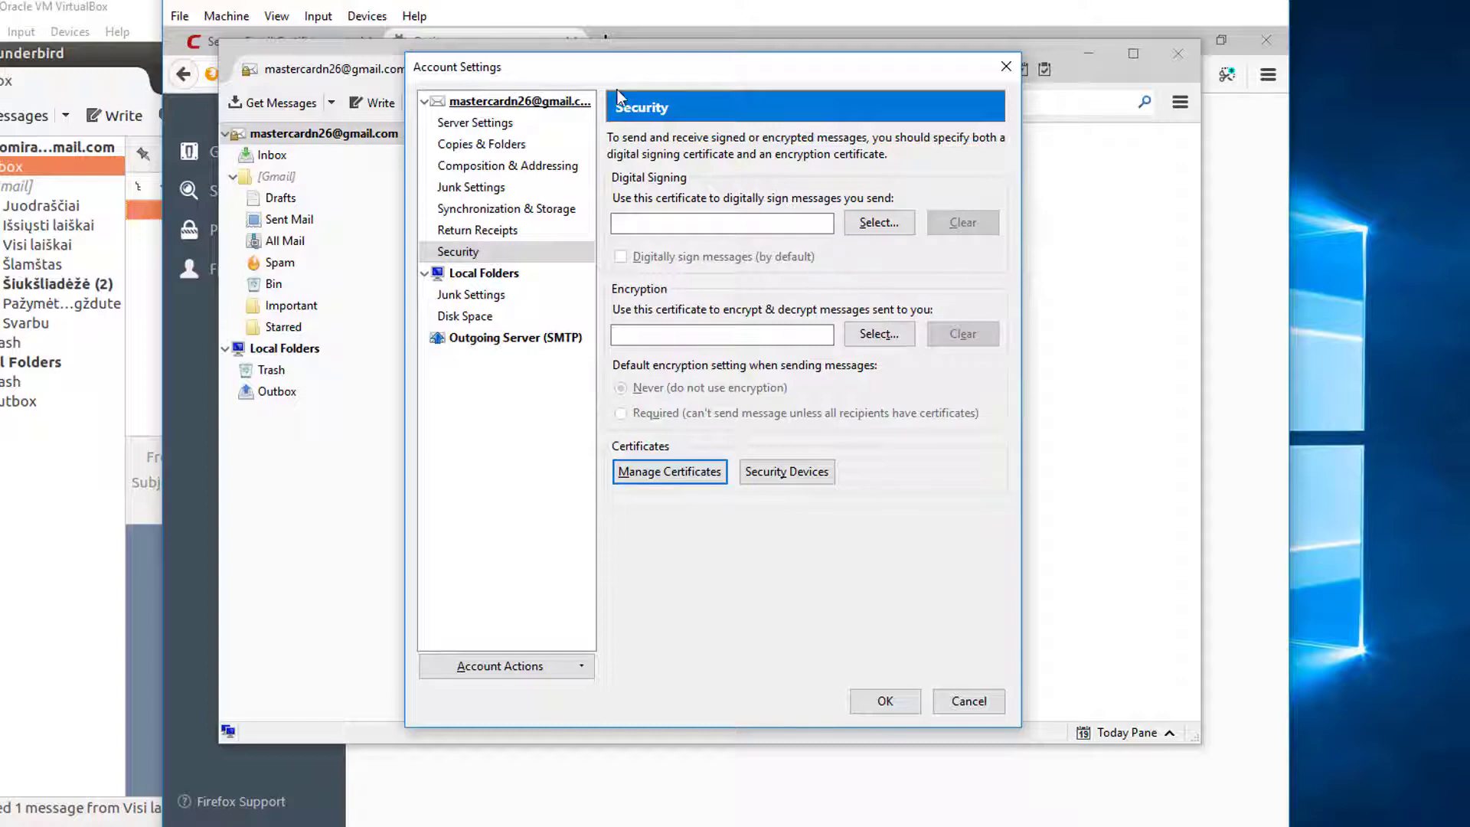
pyautogui.moveTo(620, 77); pyautogui.dragTo(669, 87)
pyautogui.click(937, 233)
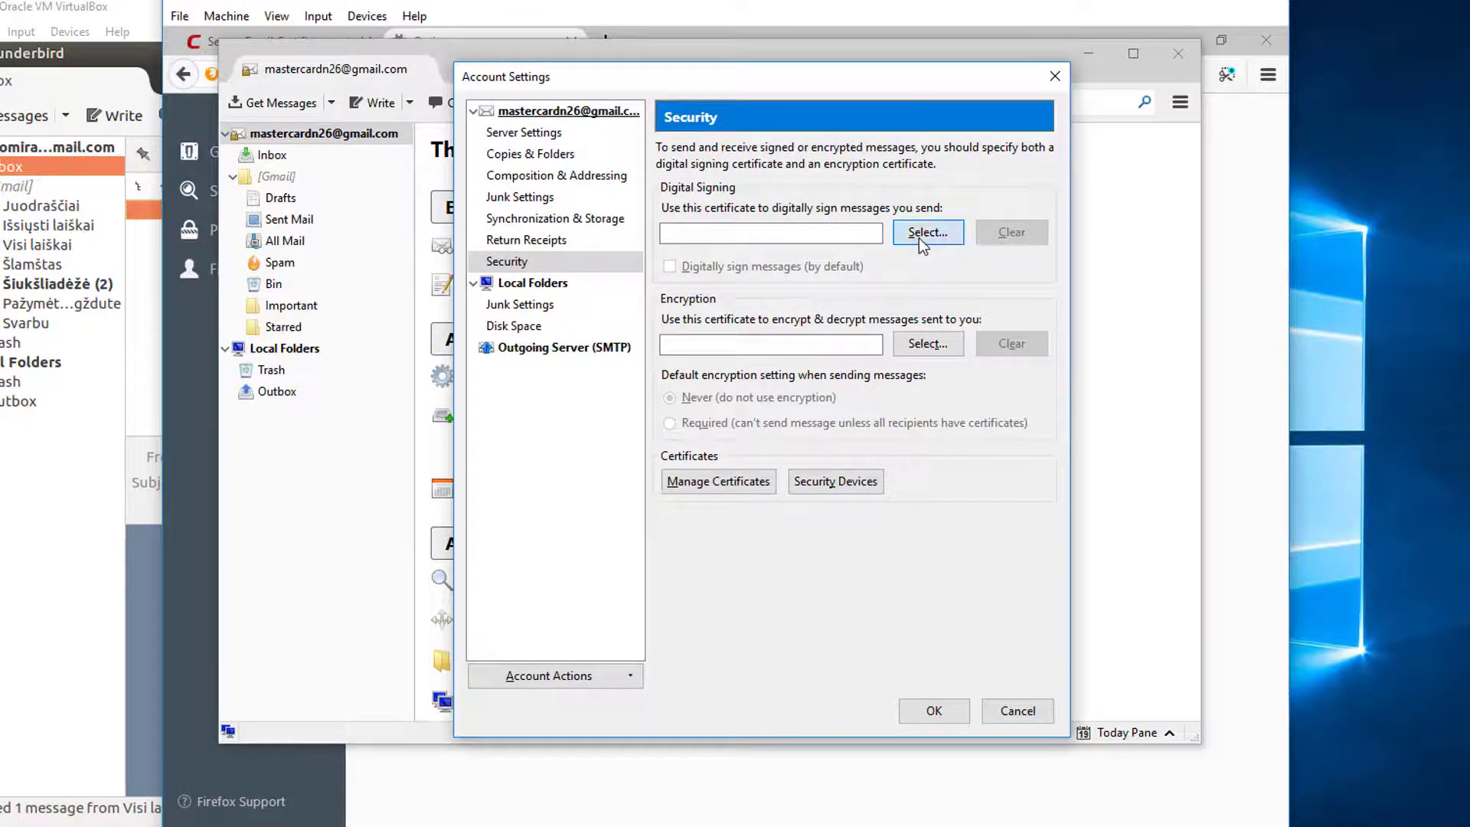
pyautogui.click(900, 515)
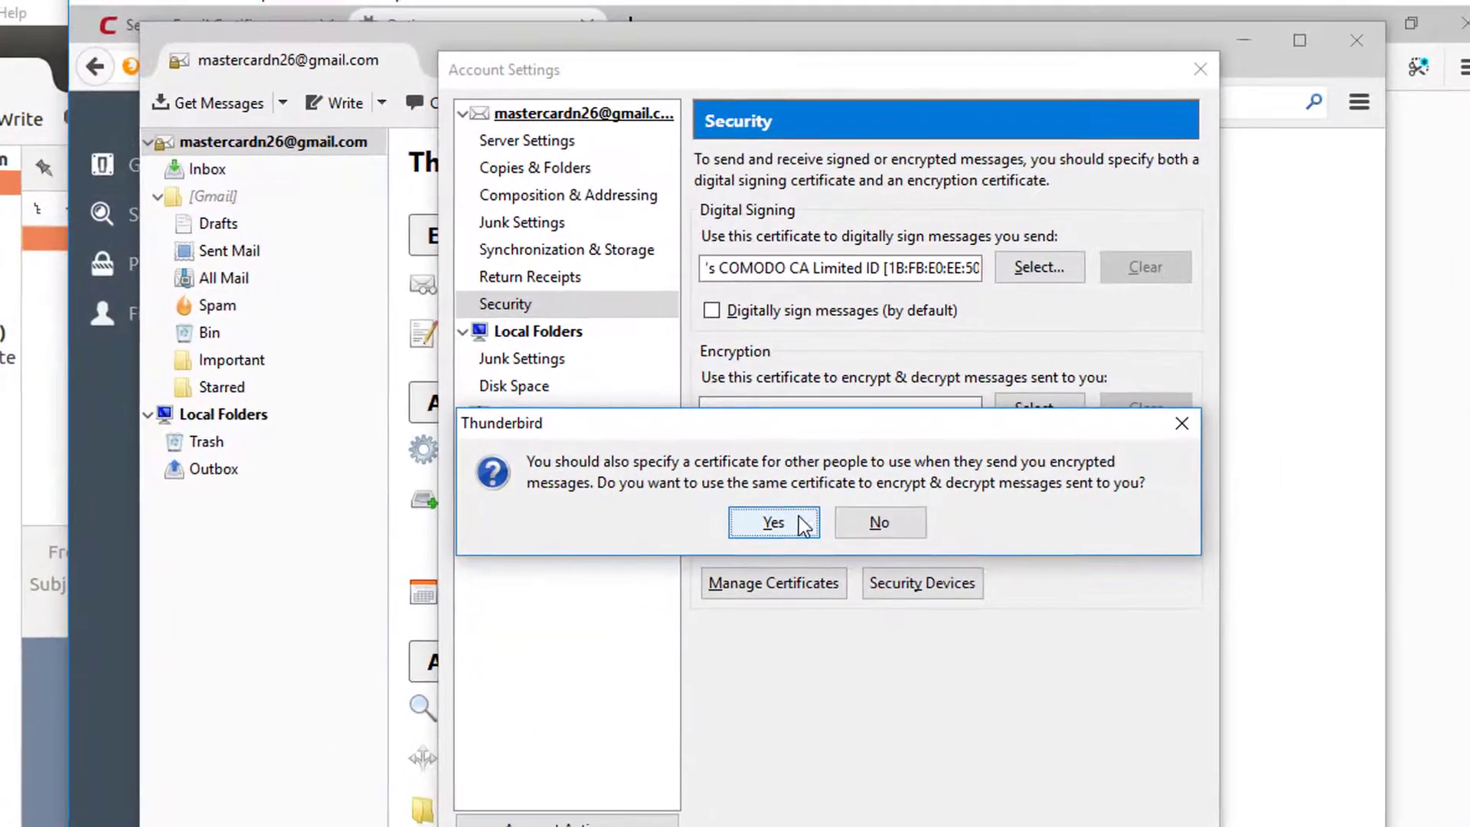
pyautogui.click(741, 459)
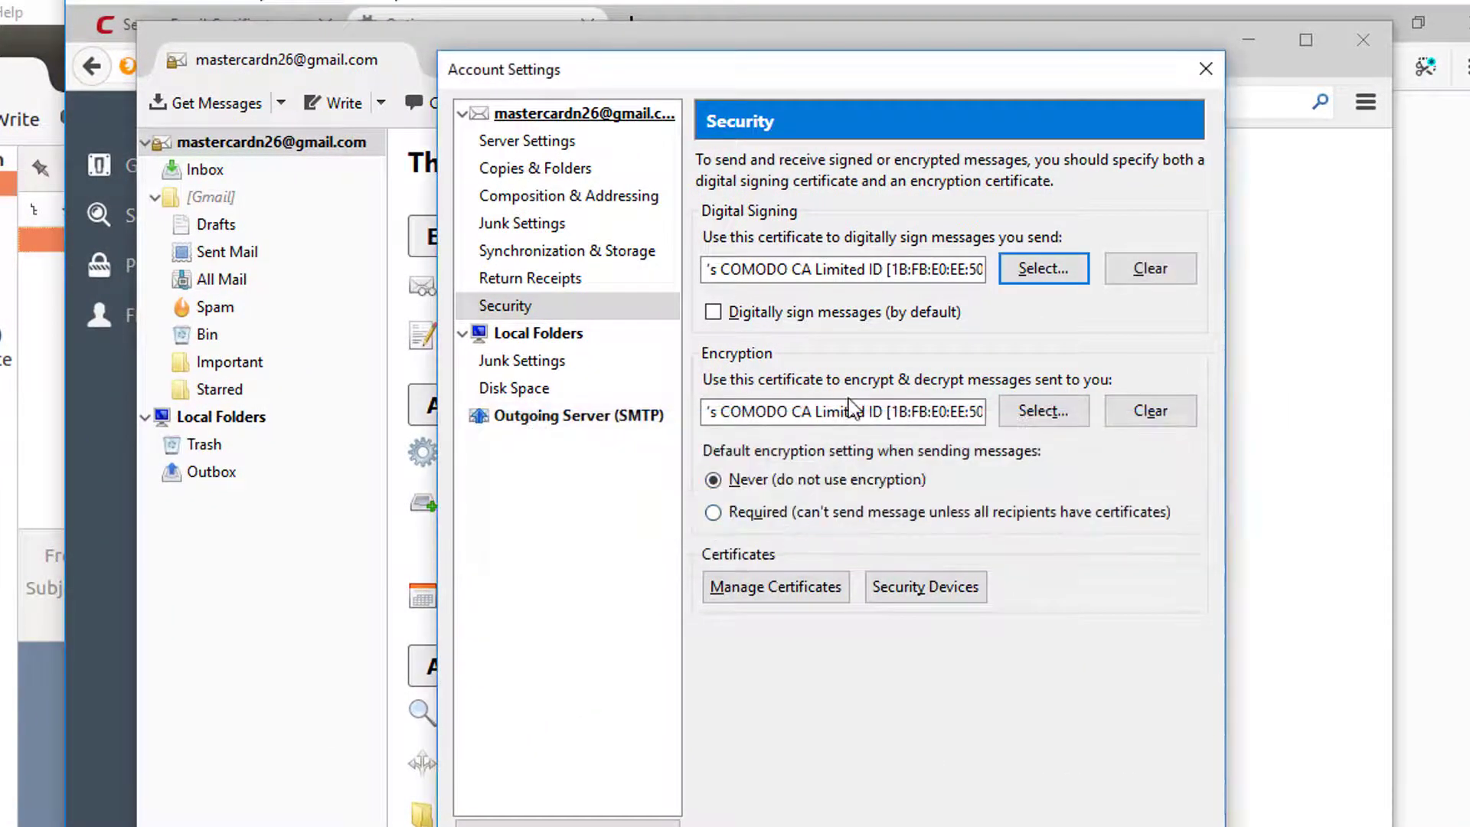
pyautogui.click(810, 315)
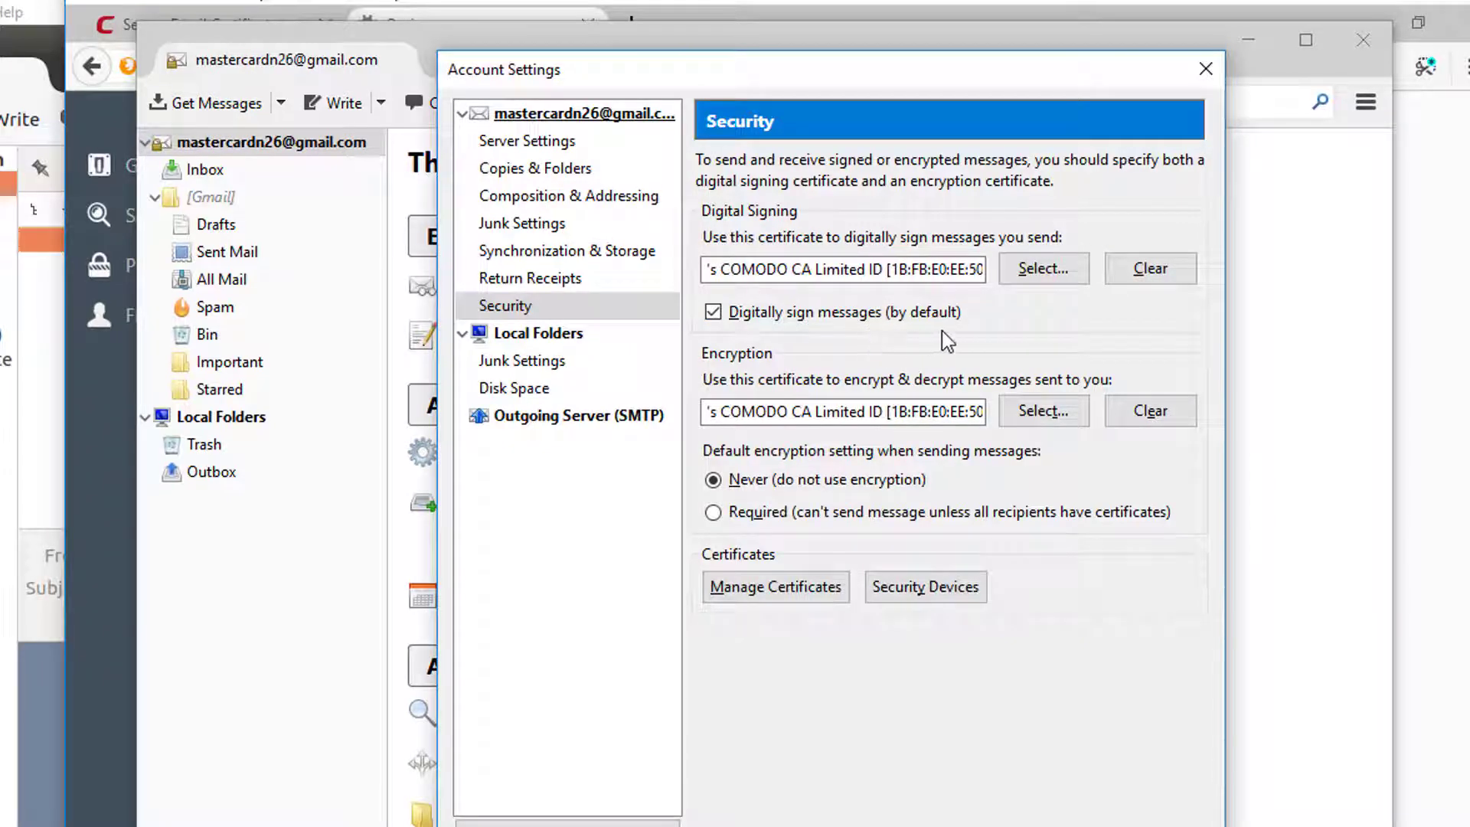
pyautogui.press('Escape')
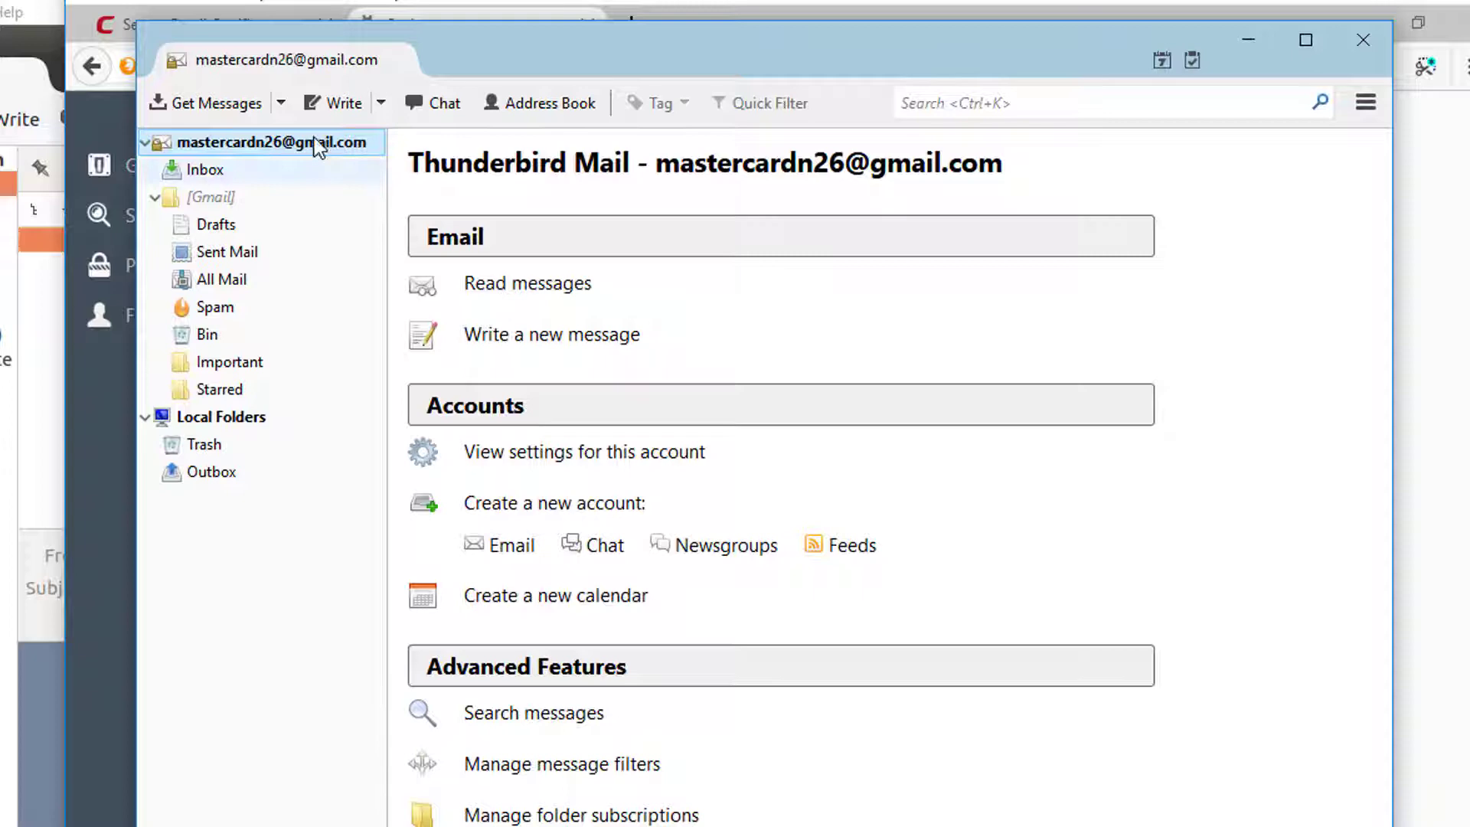
# - Start a new message and enable Digitally Sign This Message under Security
pyautogui.click(329, 102)
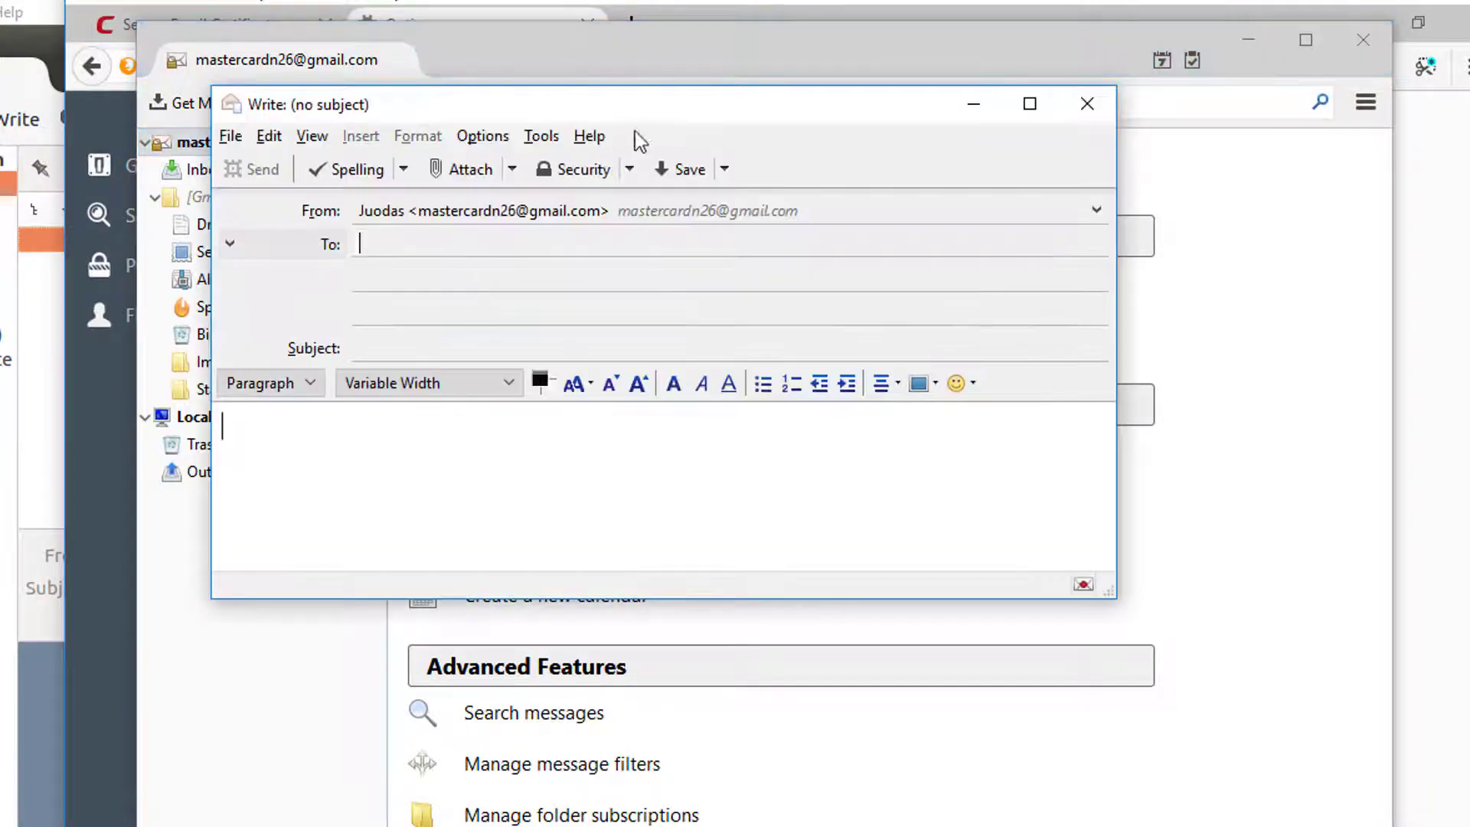
pyautogui.moveTo(648, 109); pyautogui.dragTo(866, 303)
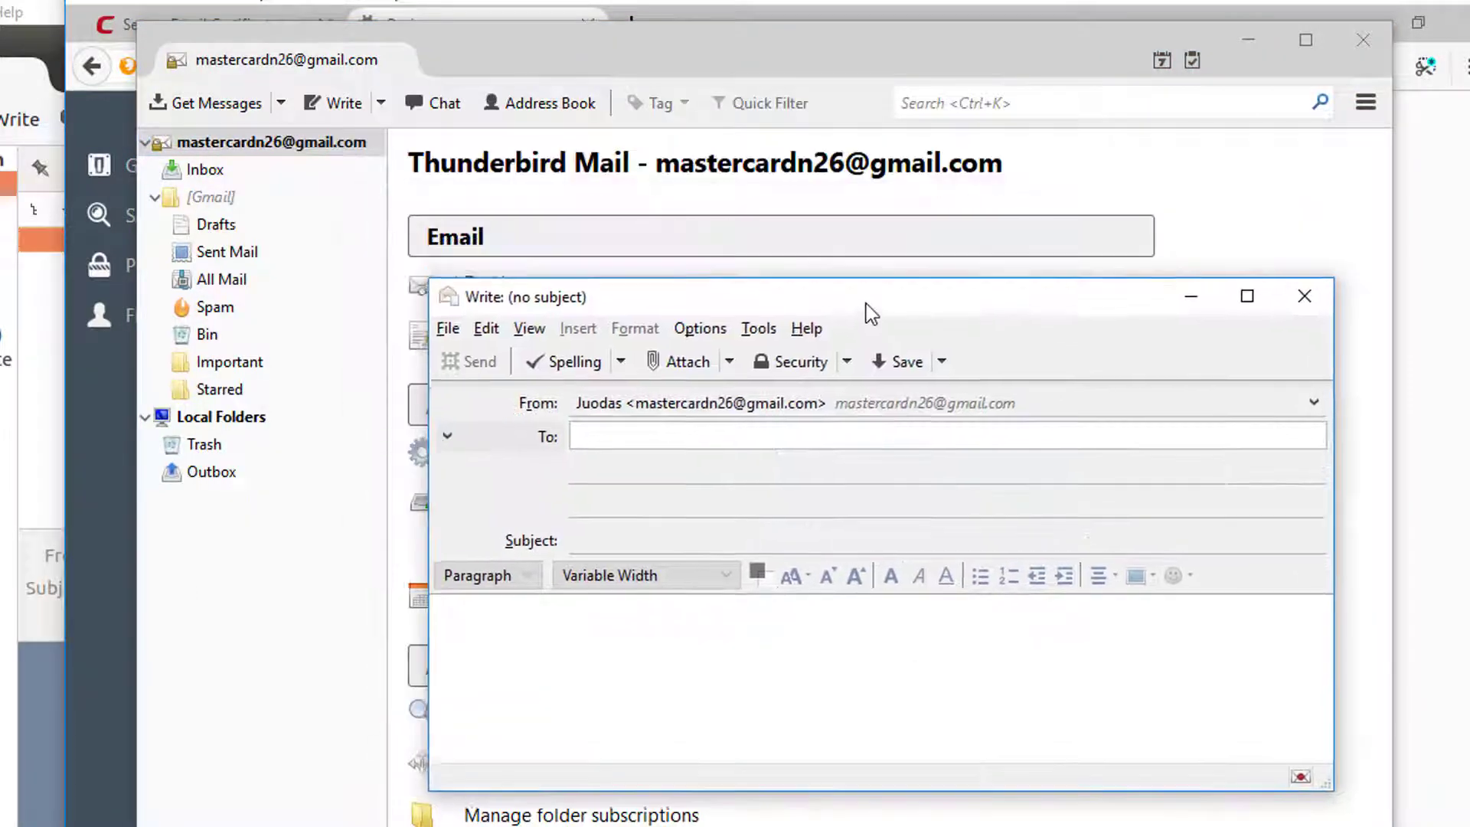
pyautogui.click(851, 363)
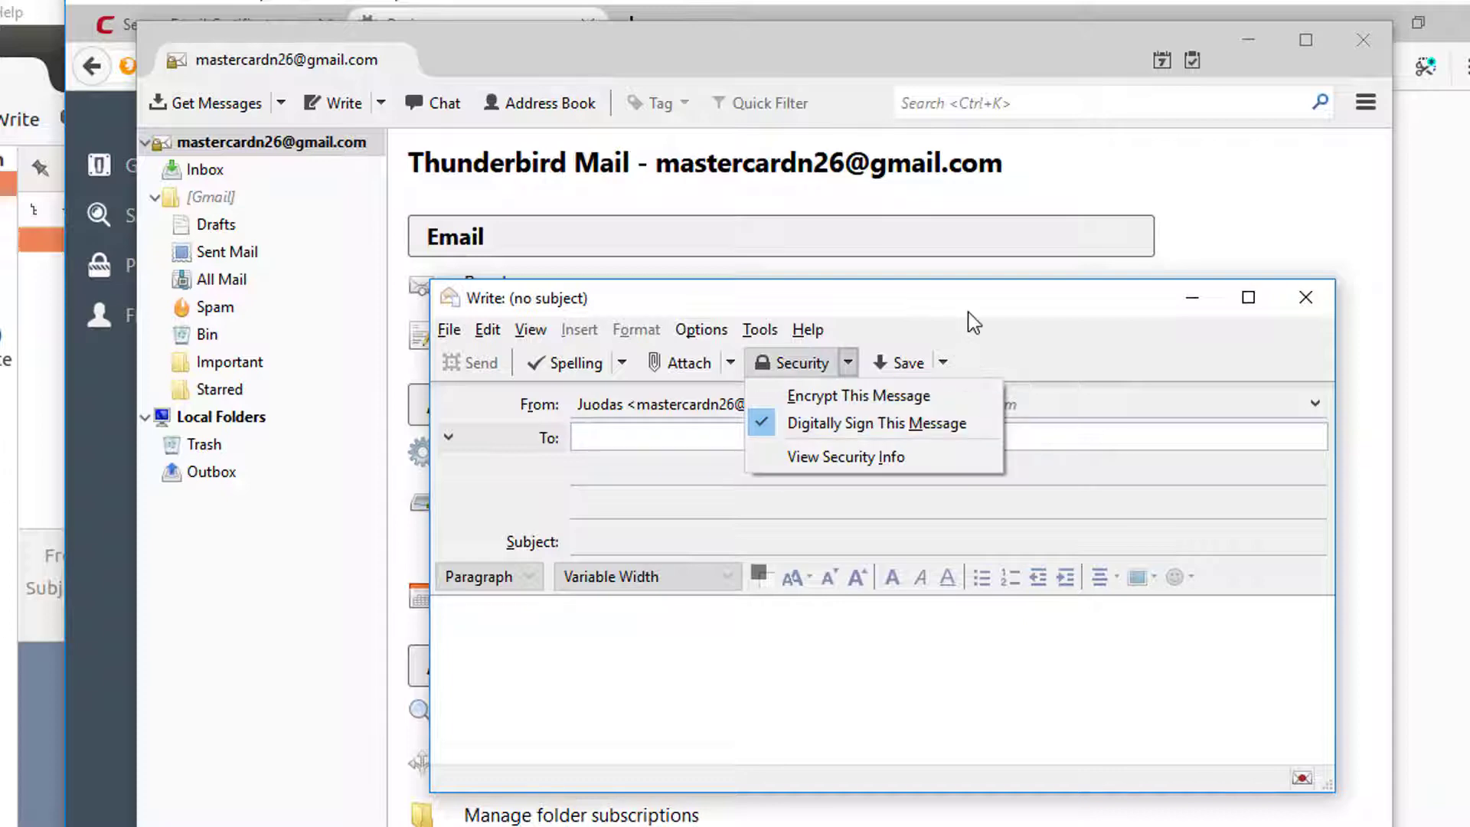
pyautogui.click(957, 310)
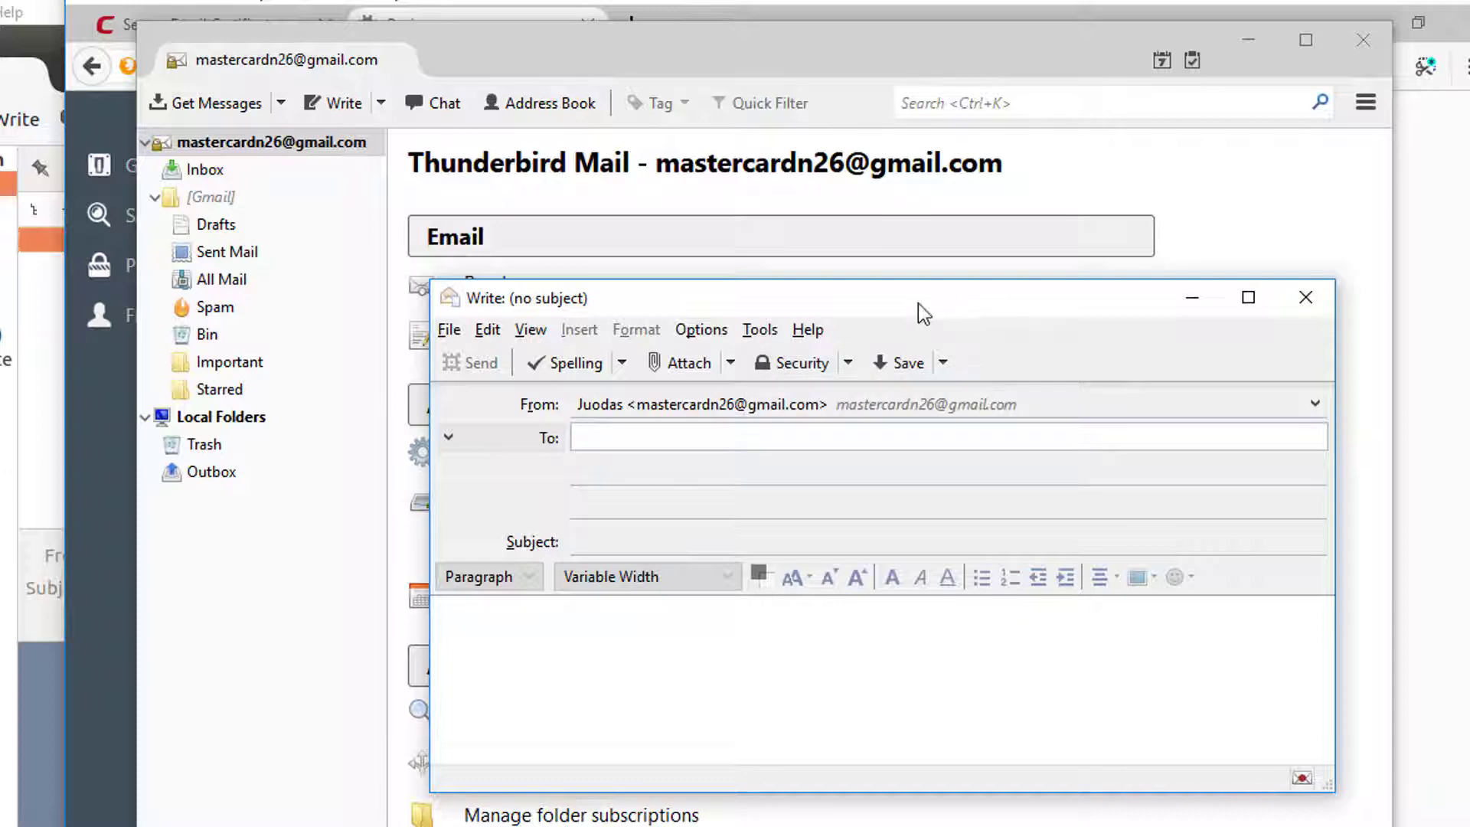
pyautogui.click(855, 364)
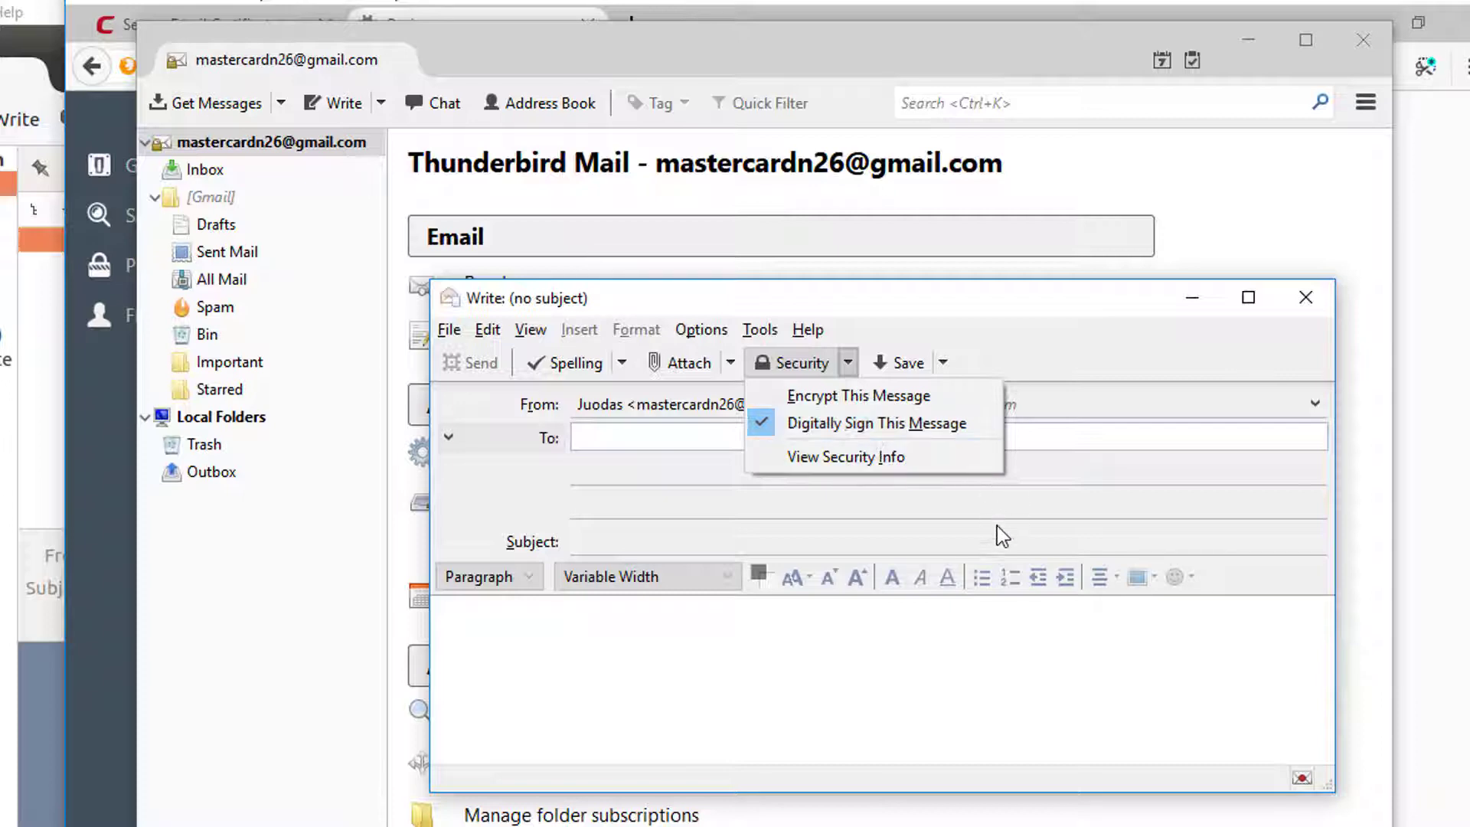
pyautogui.click(1011, 294)
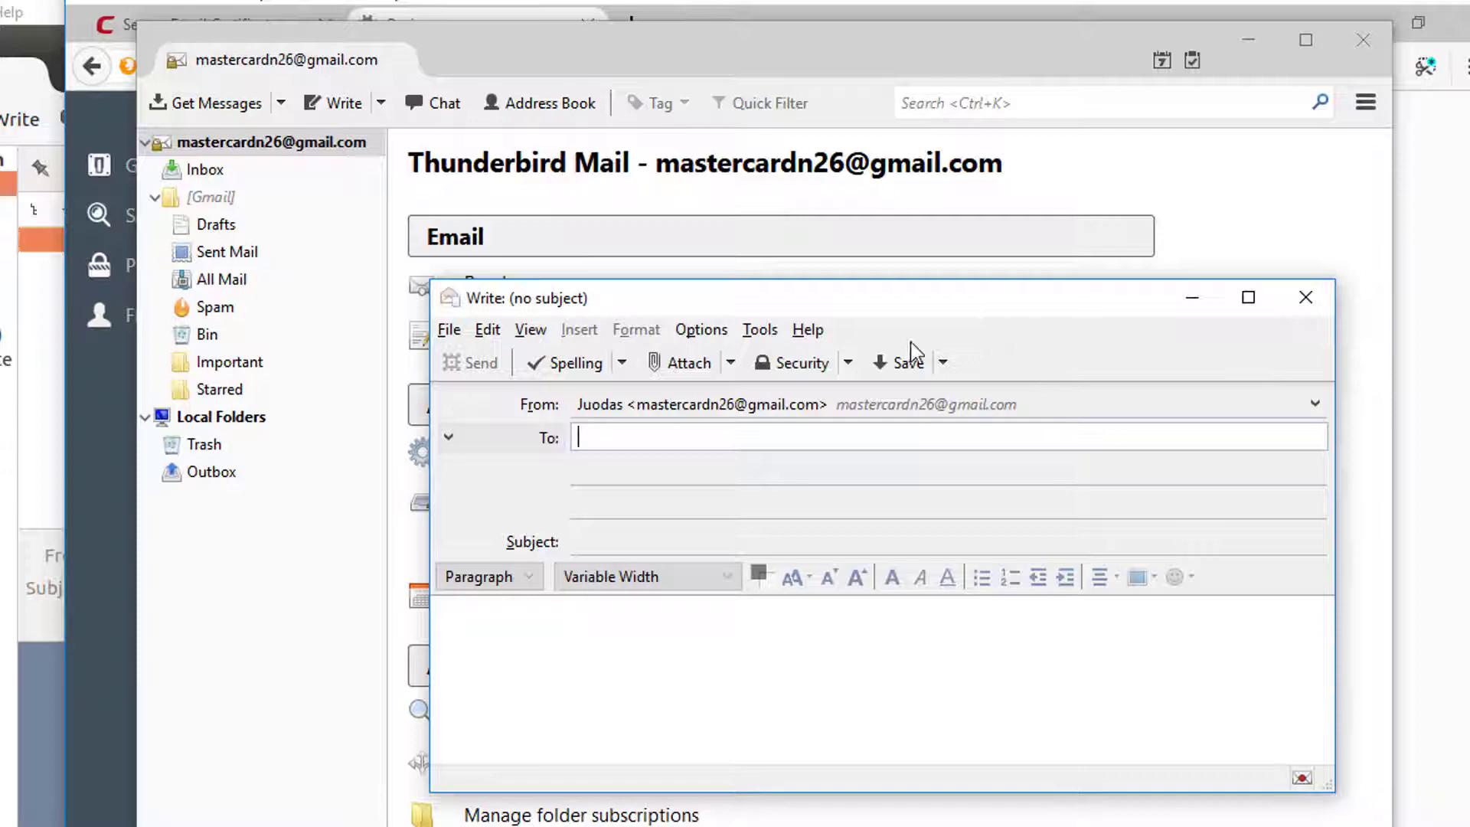
pyautogui.click(848, 366)
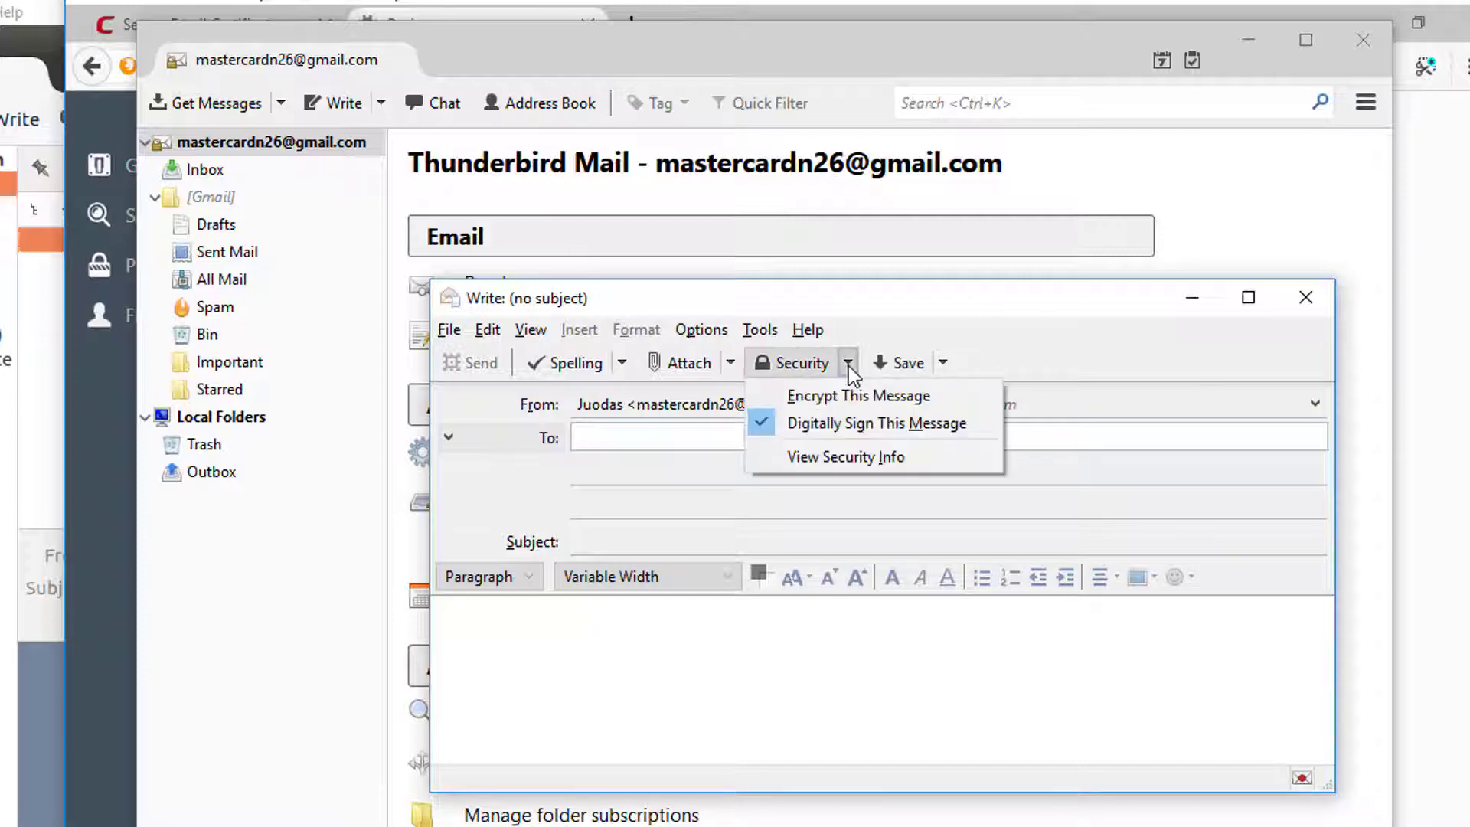
pyautogui.click(911, 301)
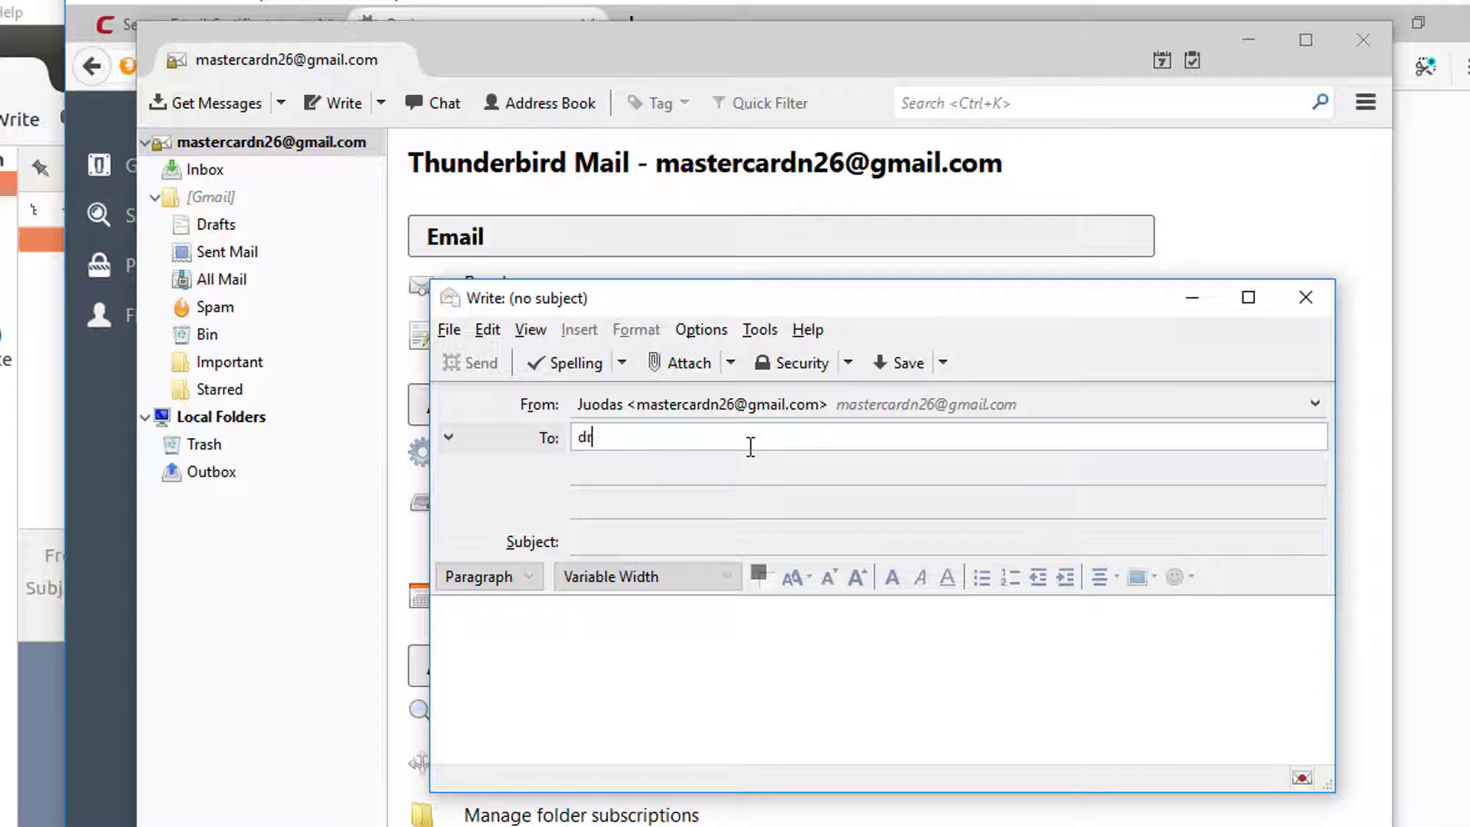
# - Address it to the Ubuntu 'agomiras' account and write the body 'est from mastercardn26'
pyautogui.write('agomiras')
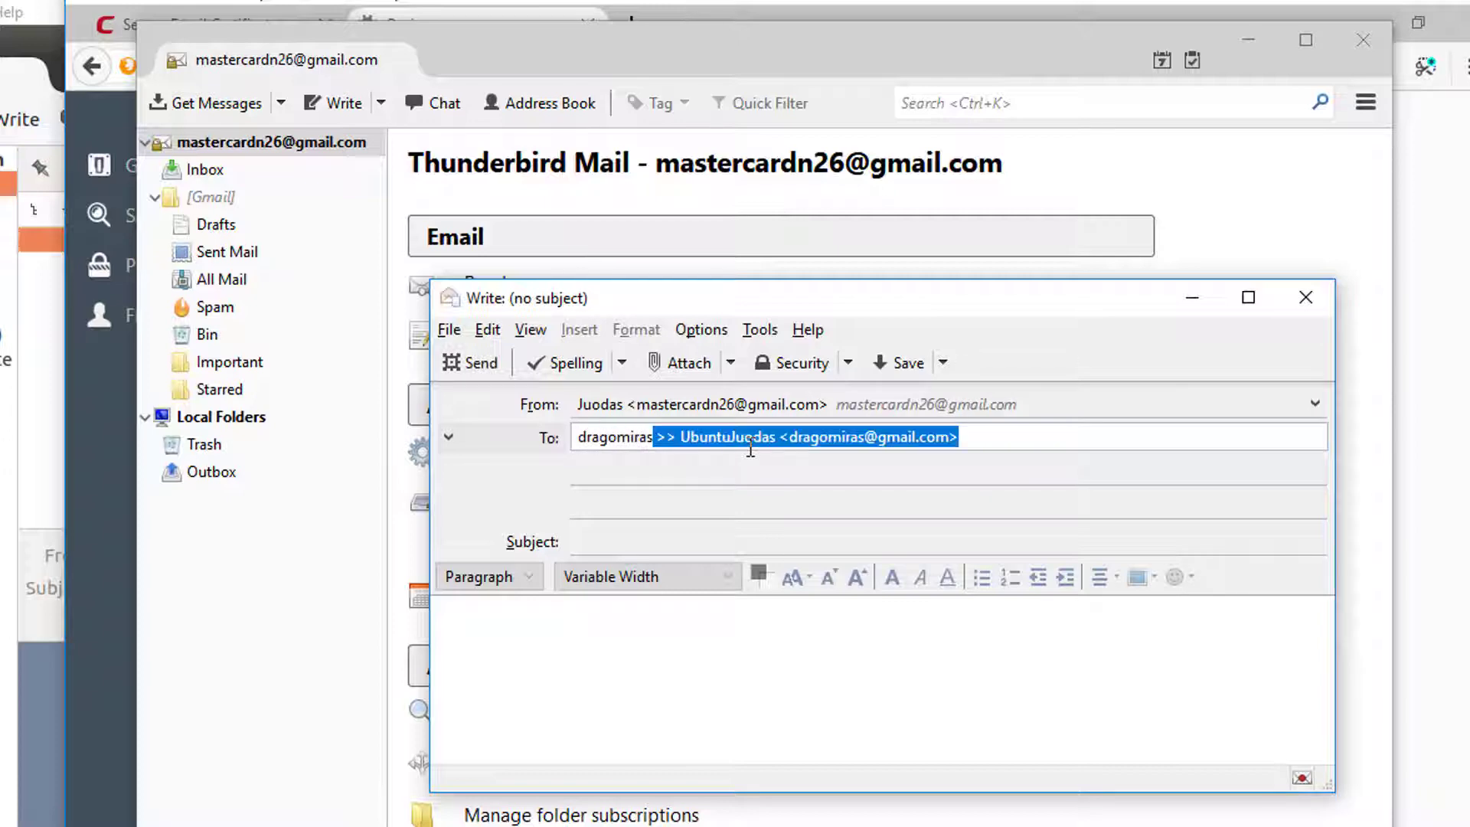
pyautogui.click(649, 643)
pyautogui.write('es')
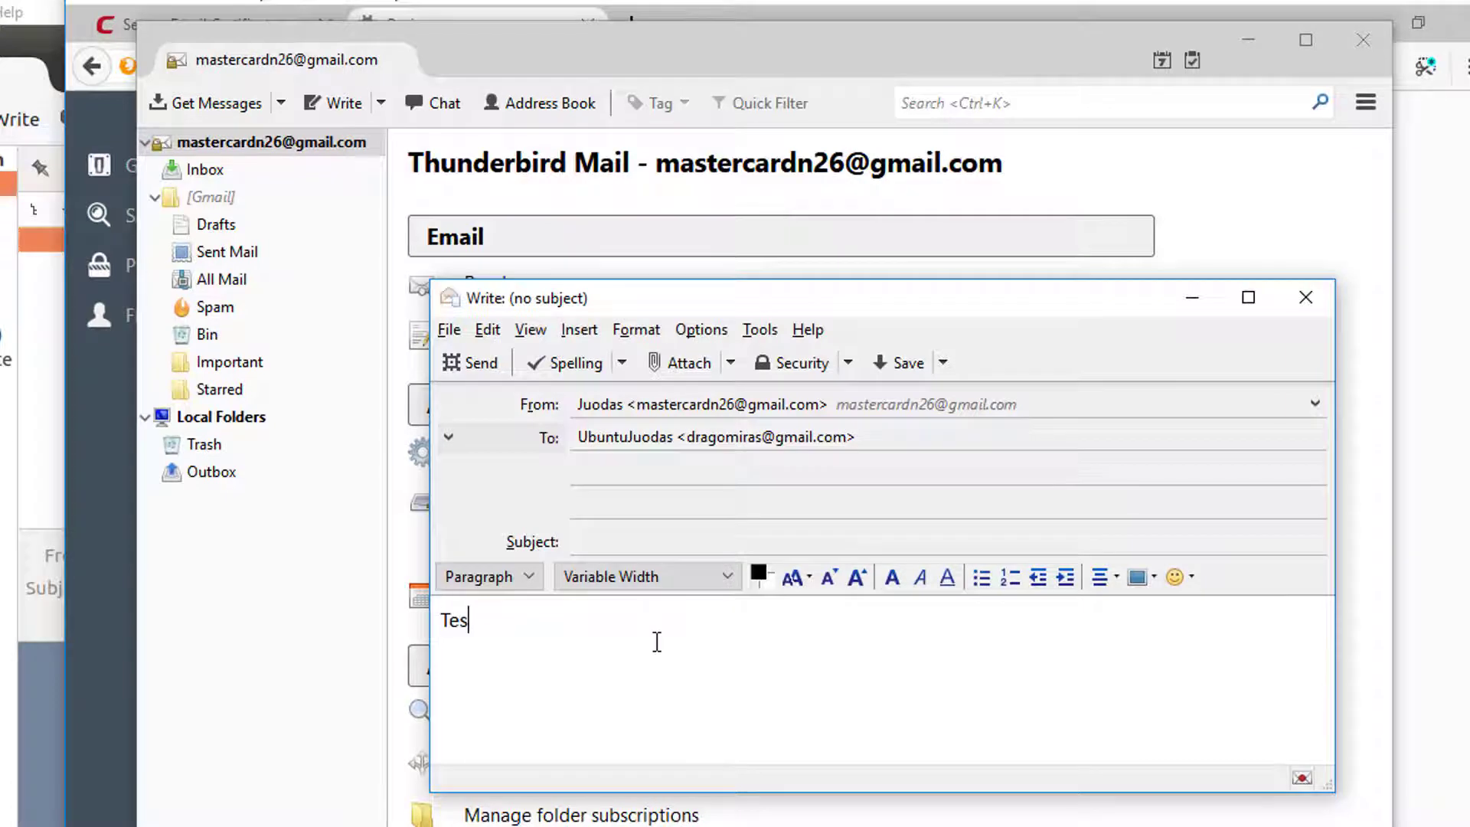
pyautogui.write('t from mas')
pyautogui.write('tercardn')
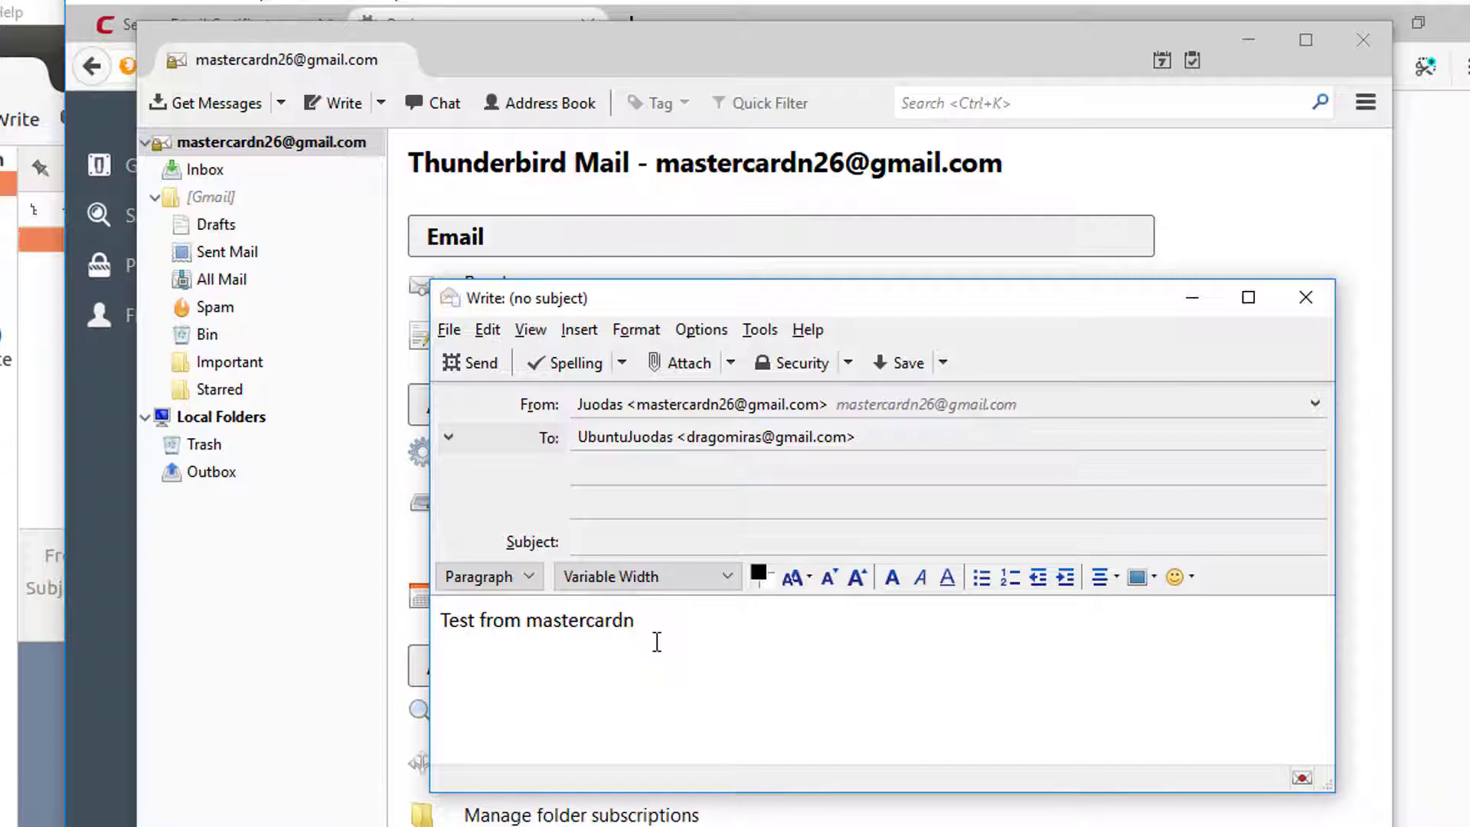
pyautogui.write('26')
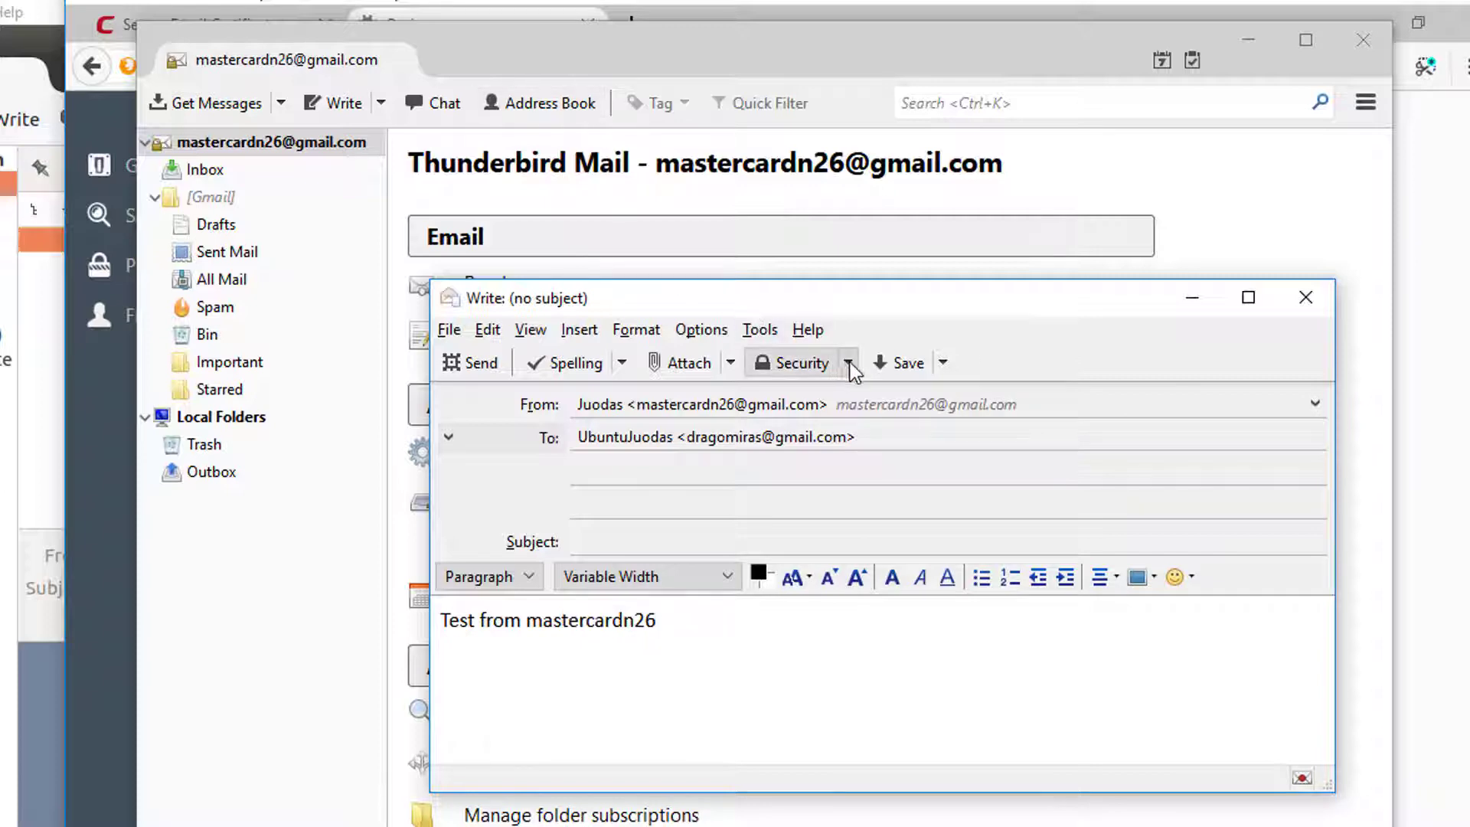
pyautogui.click(848, 364)
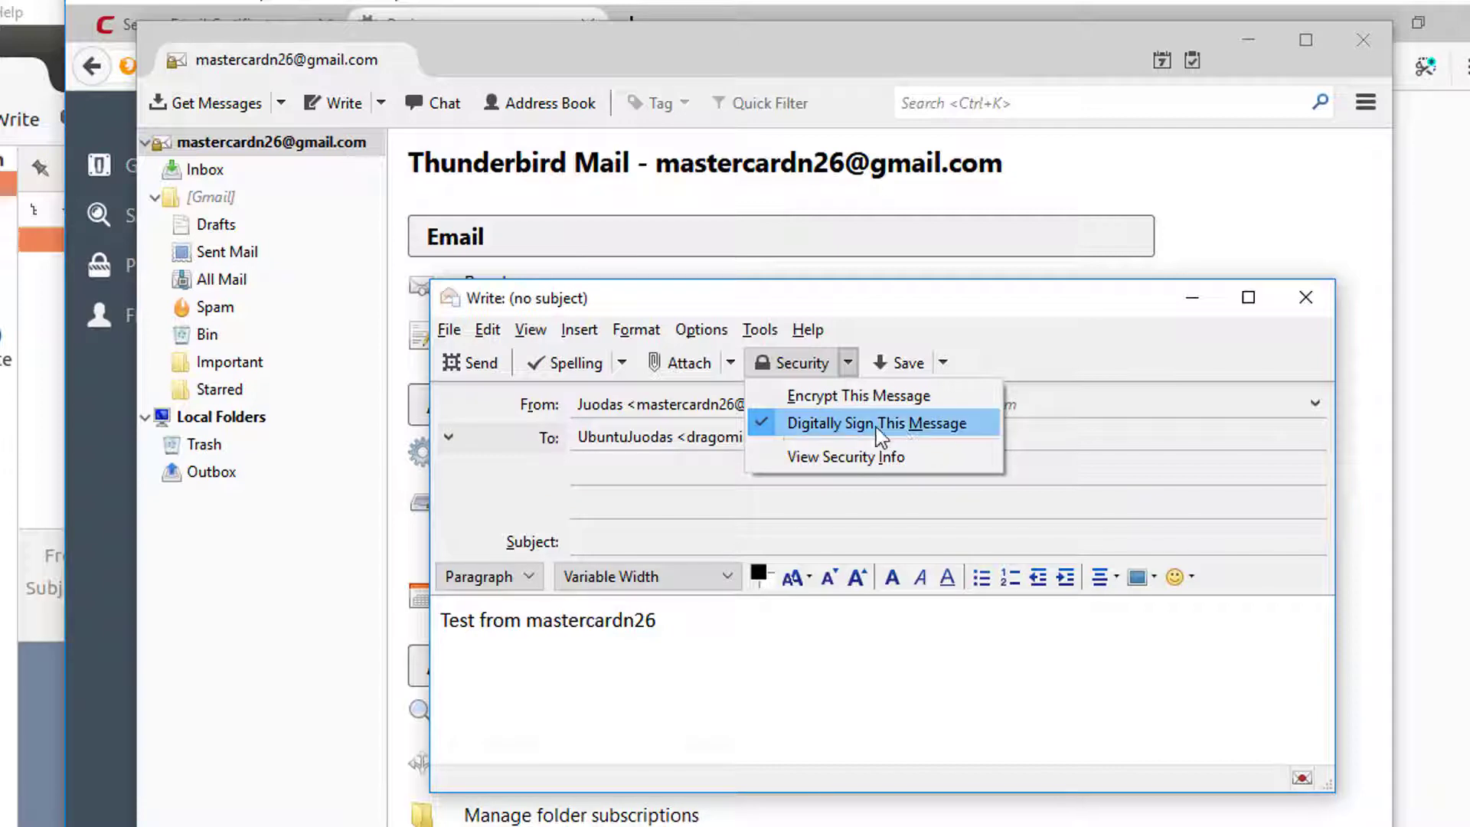
# - Confirm the signed, unencrypted security summary and send, accepting the body line as subject
pyautogui.click(890, 460)
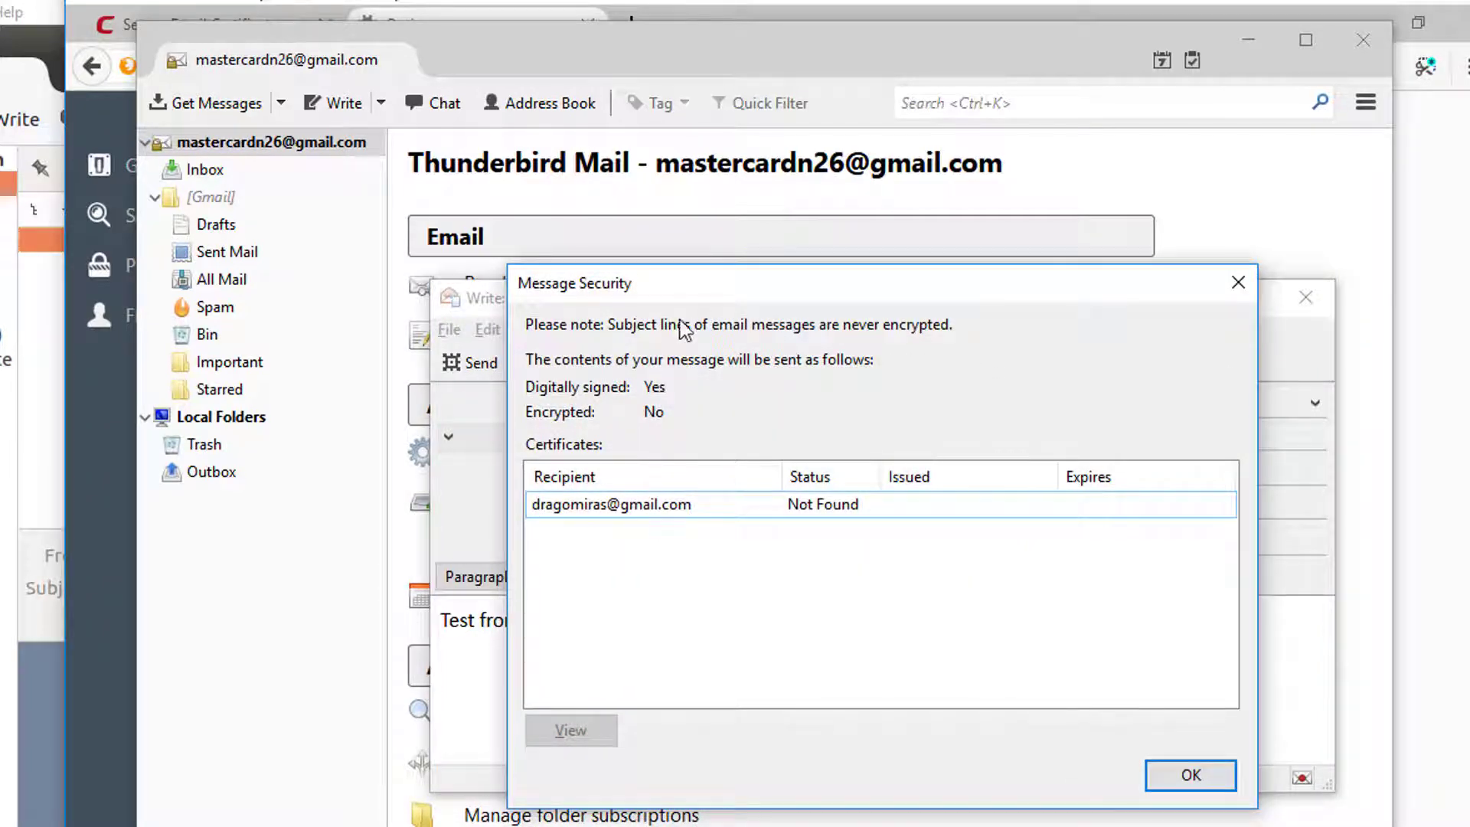
pyautogui.moveTo(862, 285); pyautogui.dragTo(941, 26)
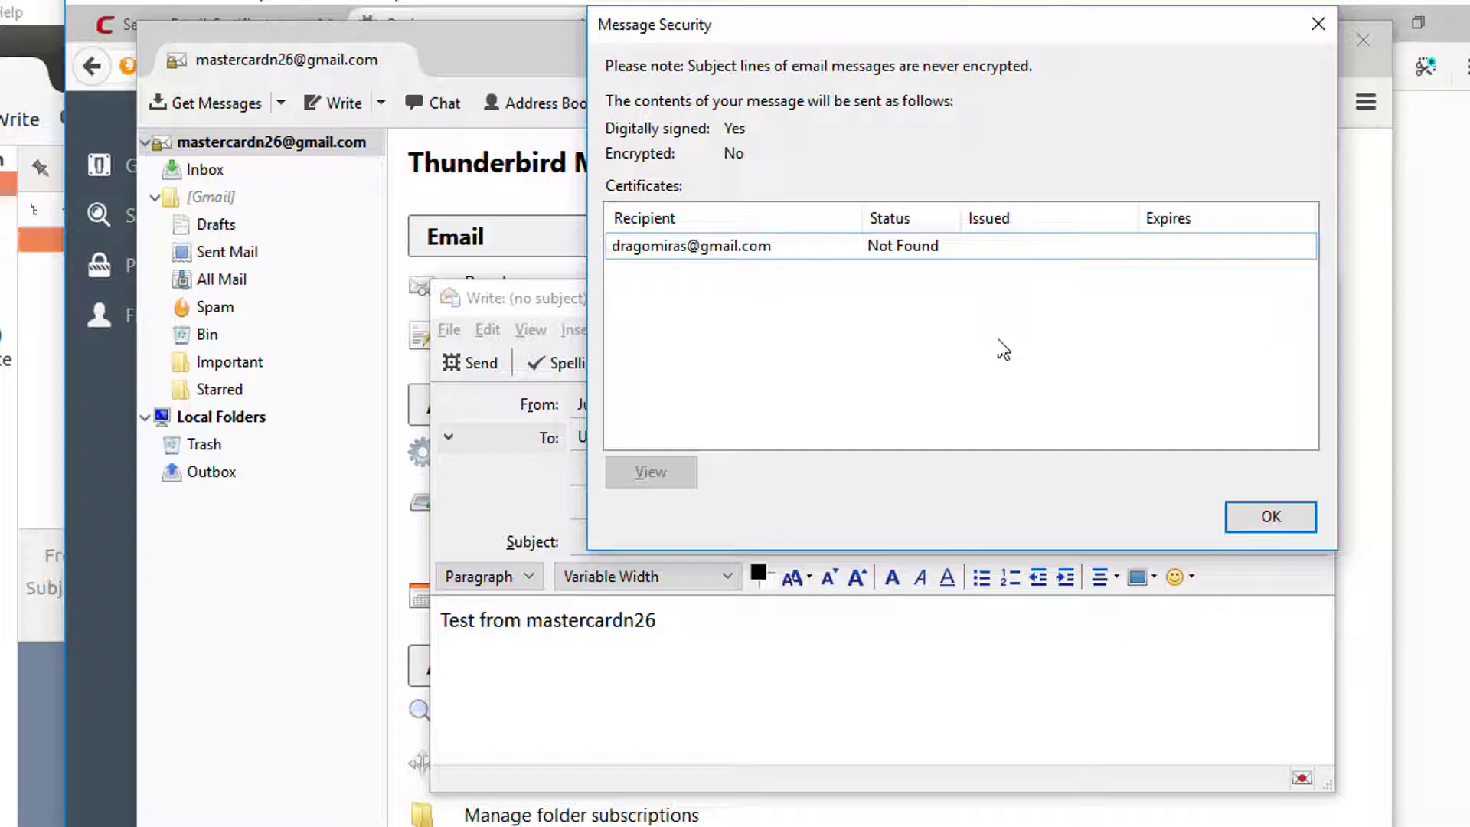
pyautogui.click(1257, 521)
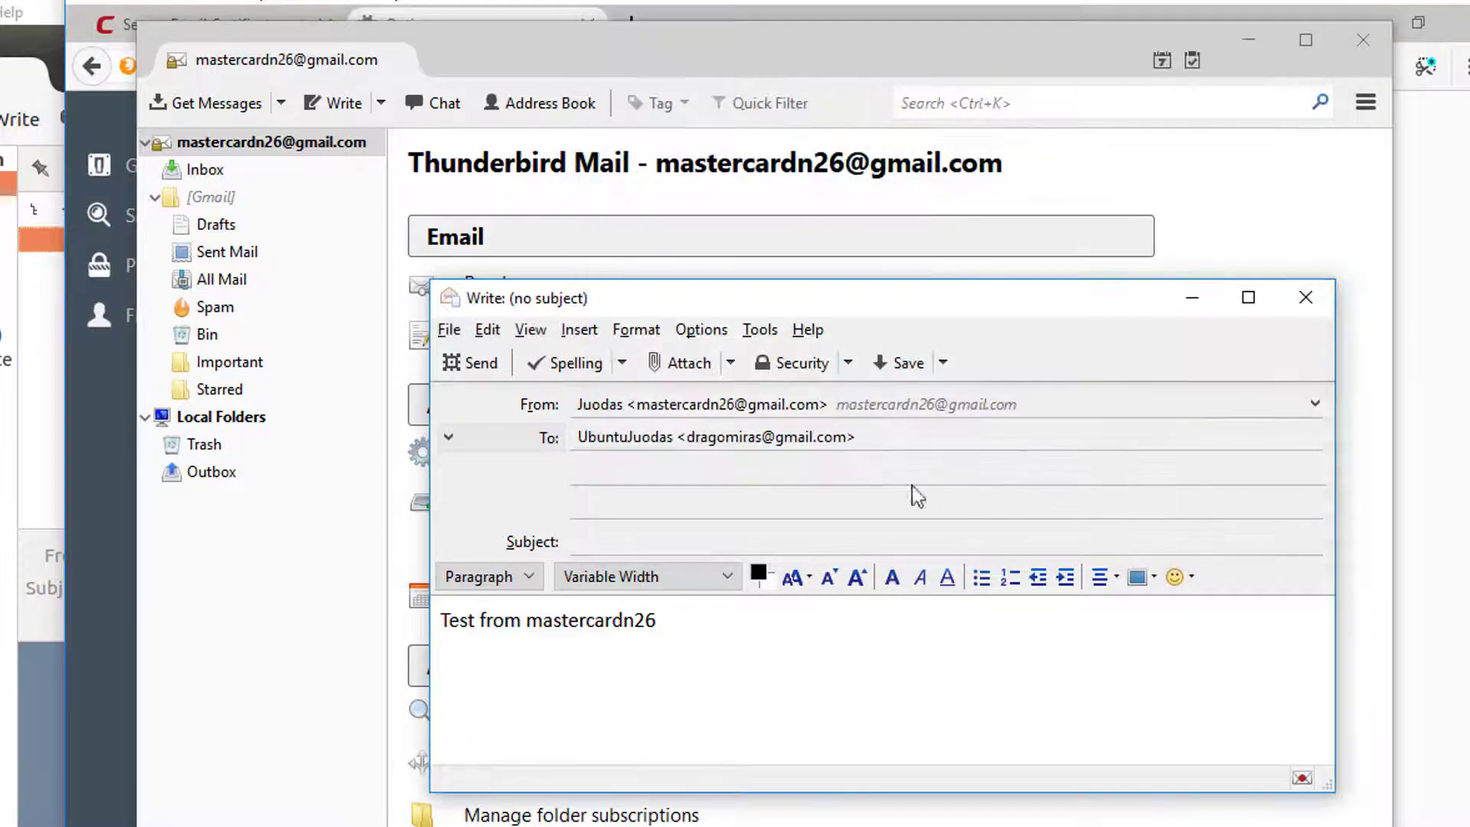
pyautogui.click(489, 365)
pyautogui.press('Return')
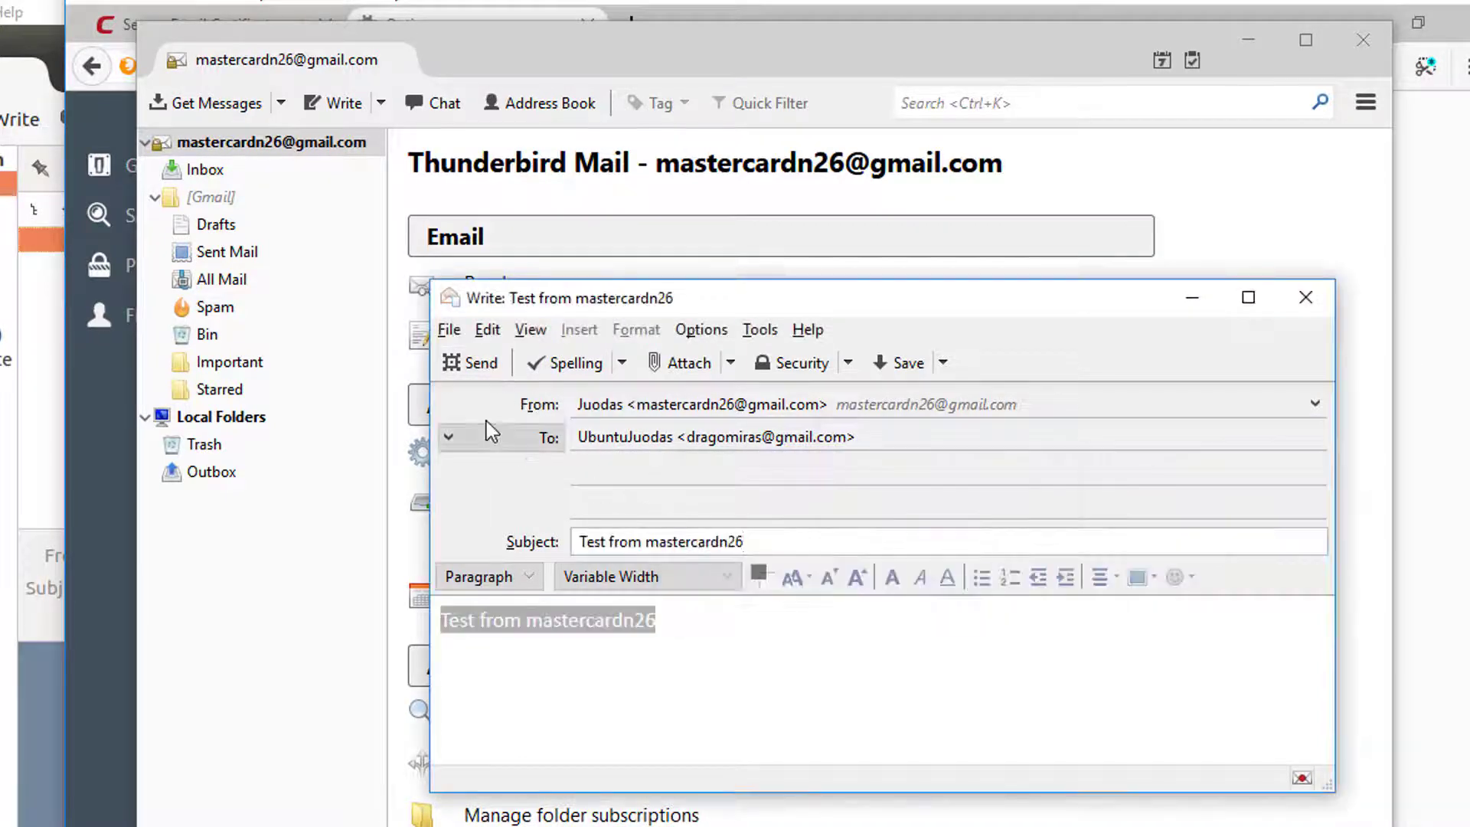
pyautogui.click(467, 366)
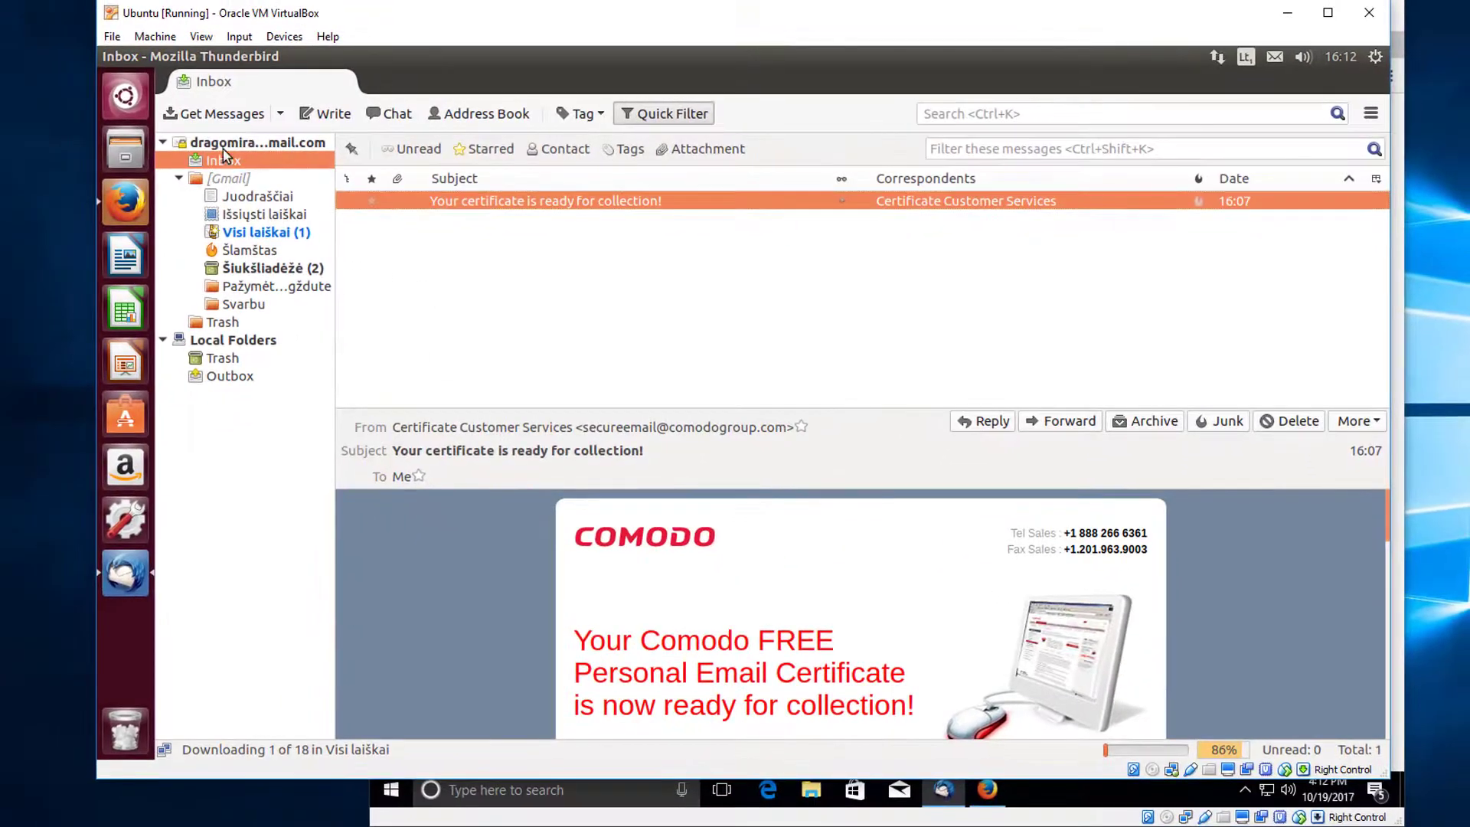
# - On Ubuntu, fetch mail, open the test message and view its COMODO signature certificate
pyautogui.click(202, 116)
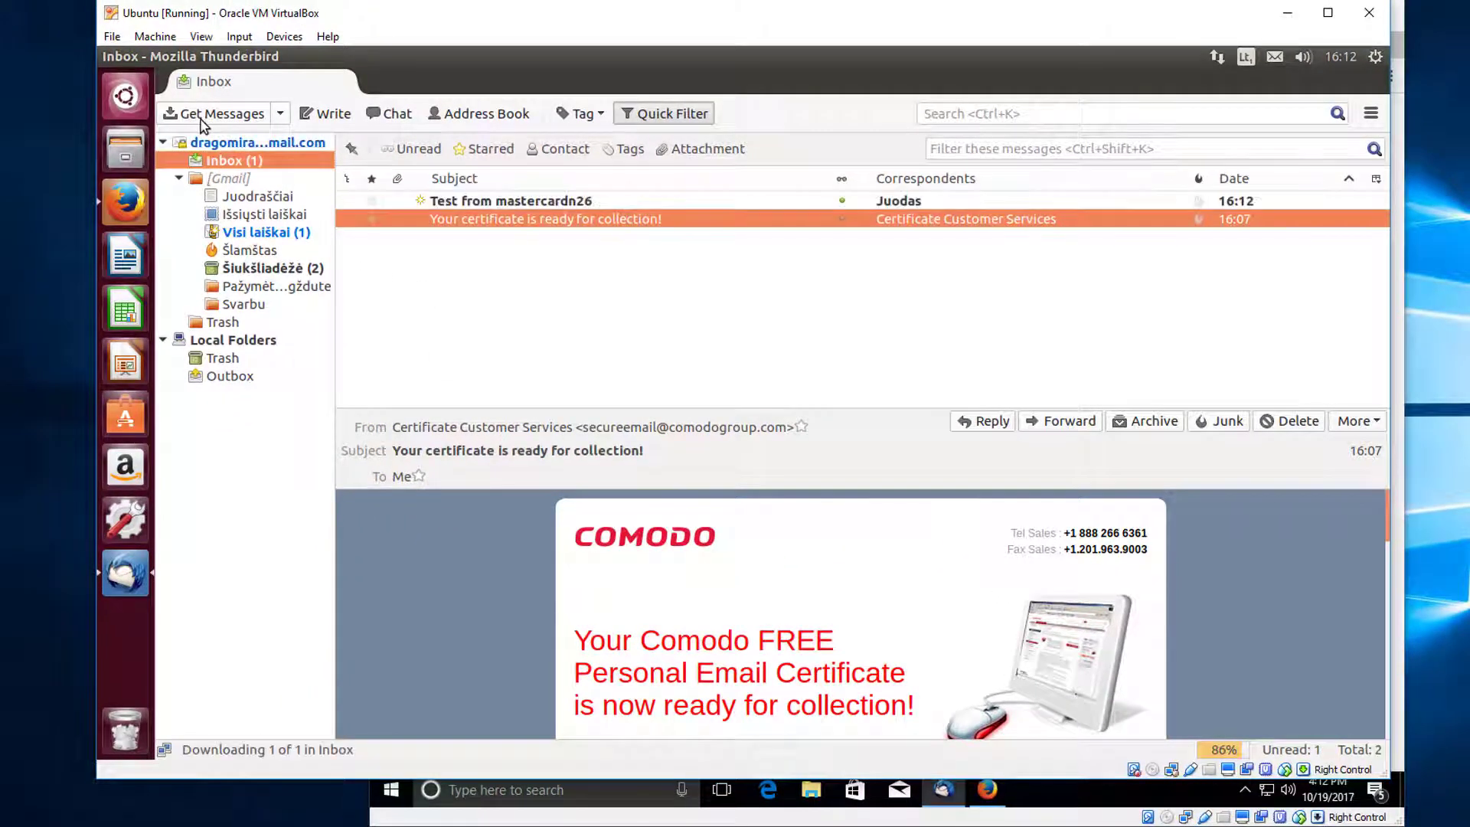
pyautogui.click(517, 203)
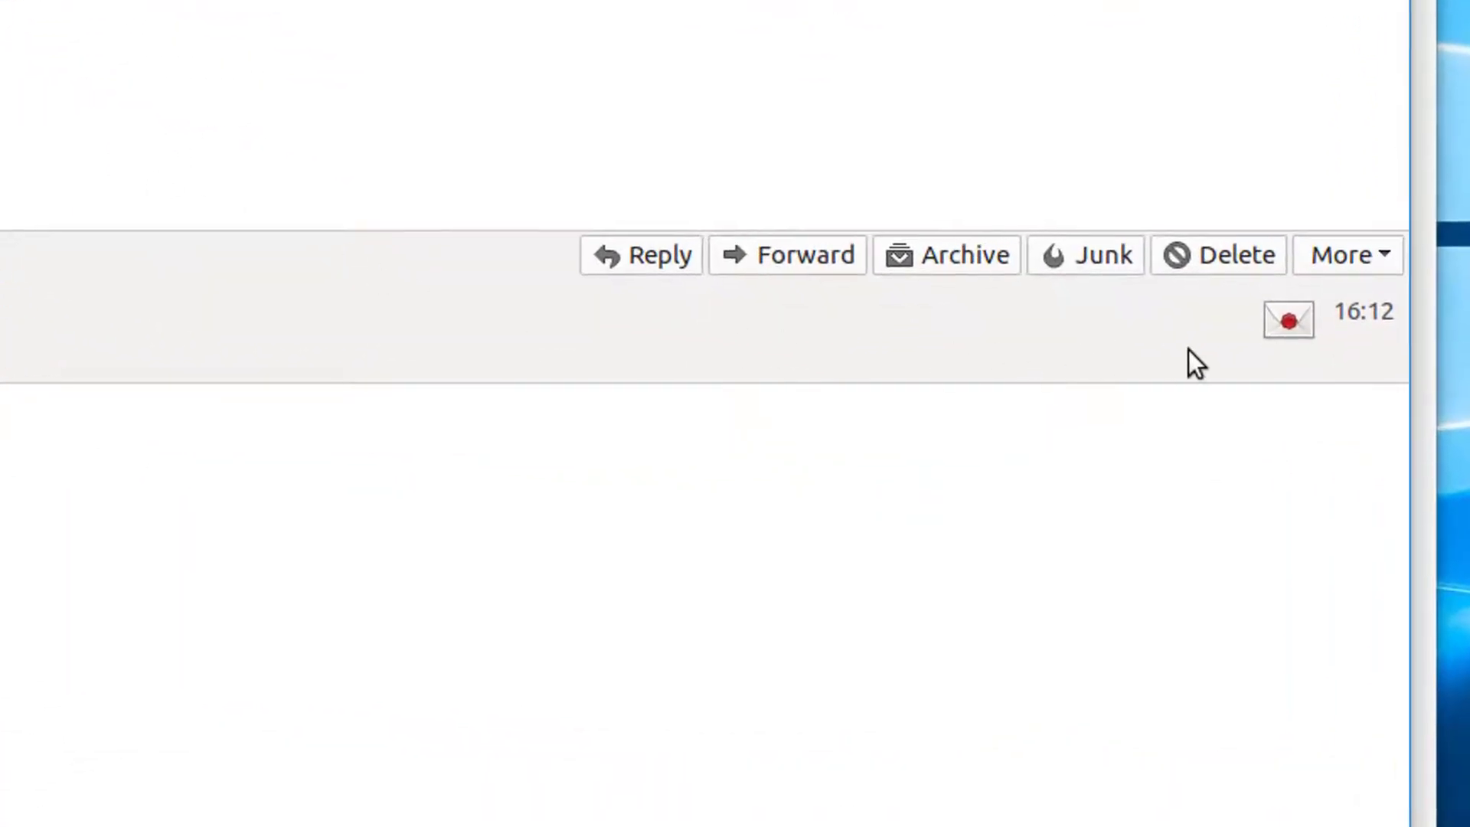
pyautogui.click(1285, 324)
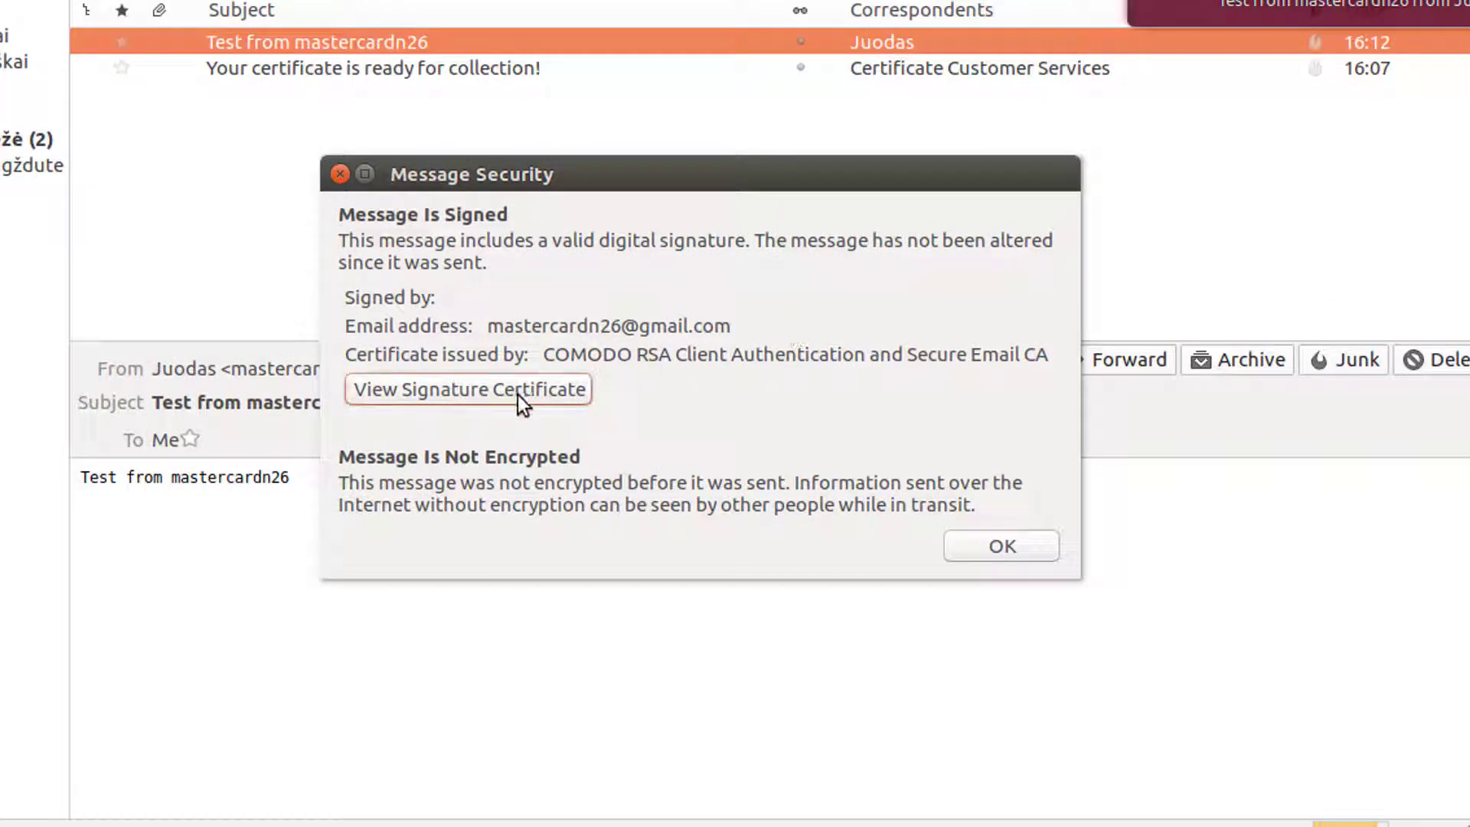
pyautogui.click(512, 423)
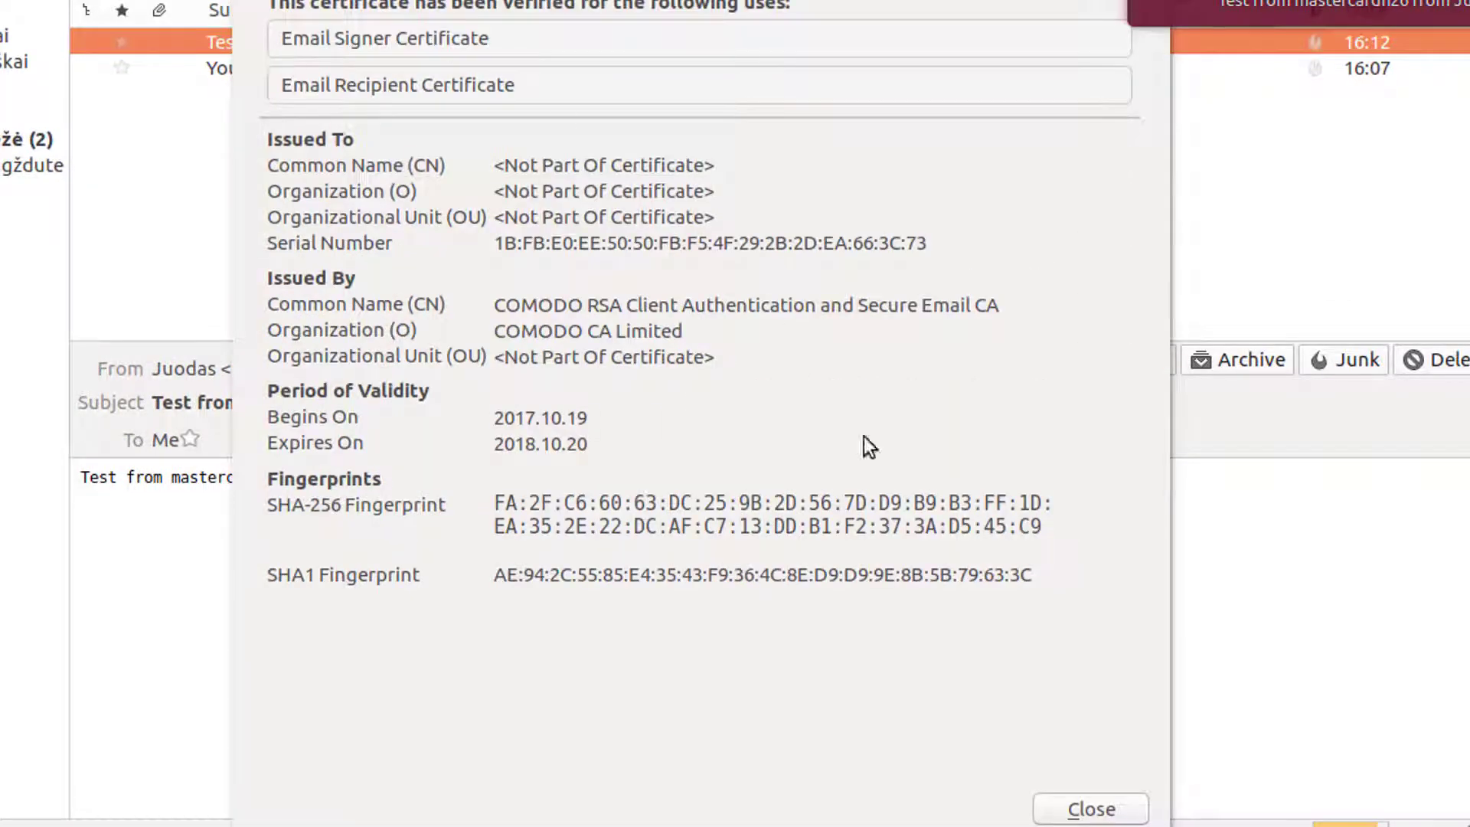
pyautogui.click(1075, 809)
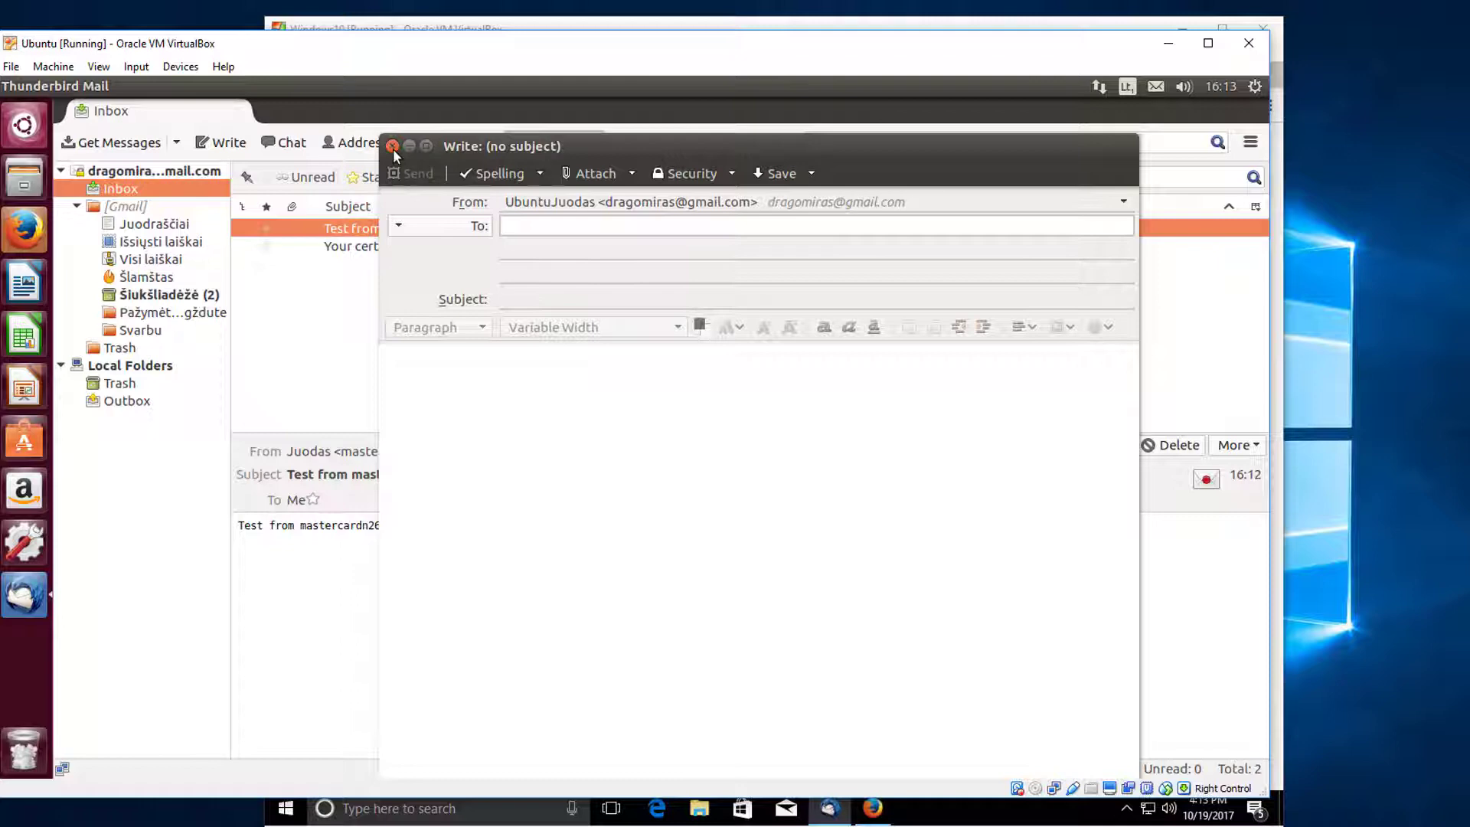
# - Discard the empty draft and open Comodo's certificate-ready email in the Ubuntu machine
pyautogui.click(392, 146)
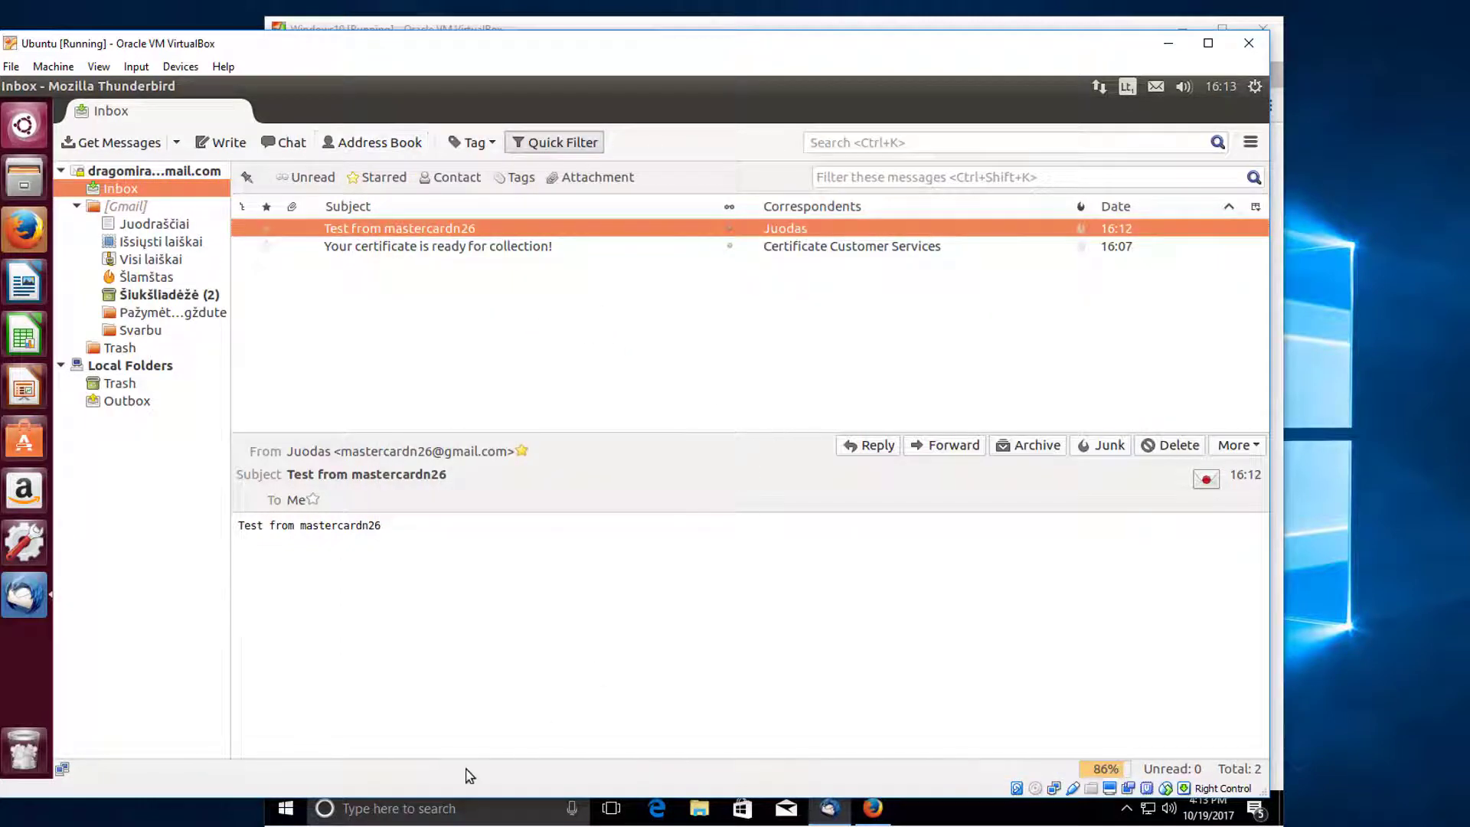
pyautogui.click(469, 804)
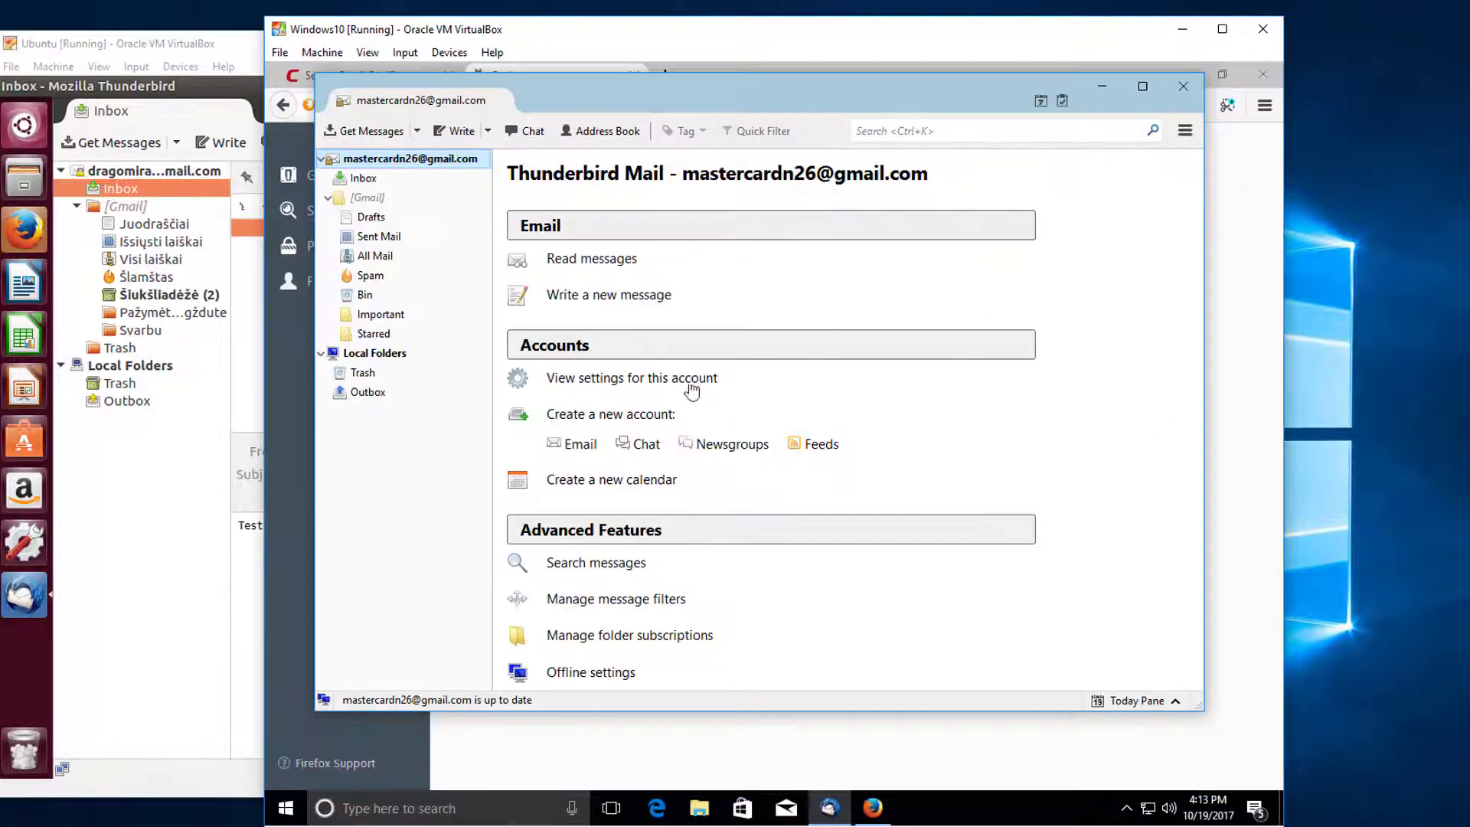
pyautogui.click(208, 608)
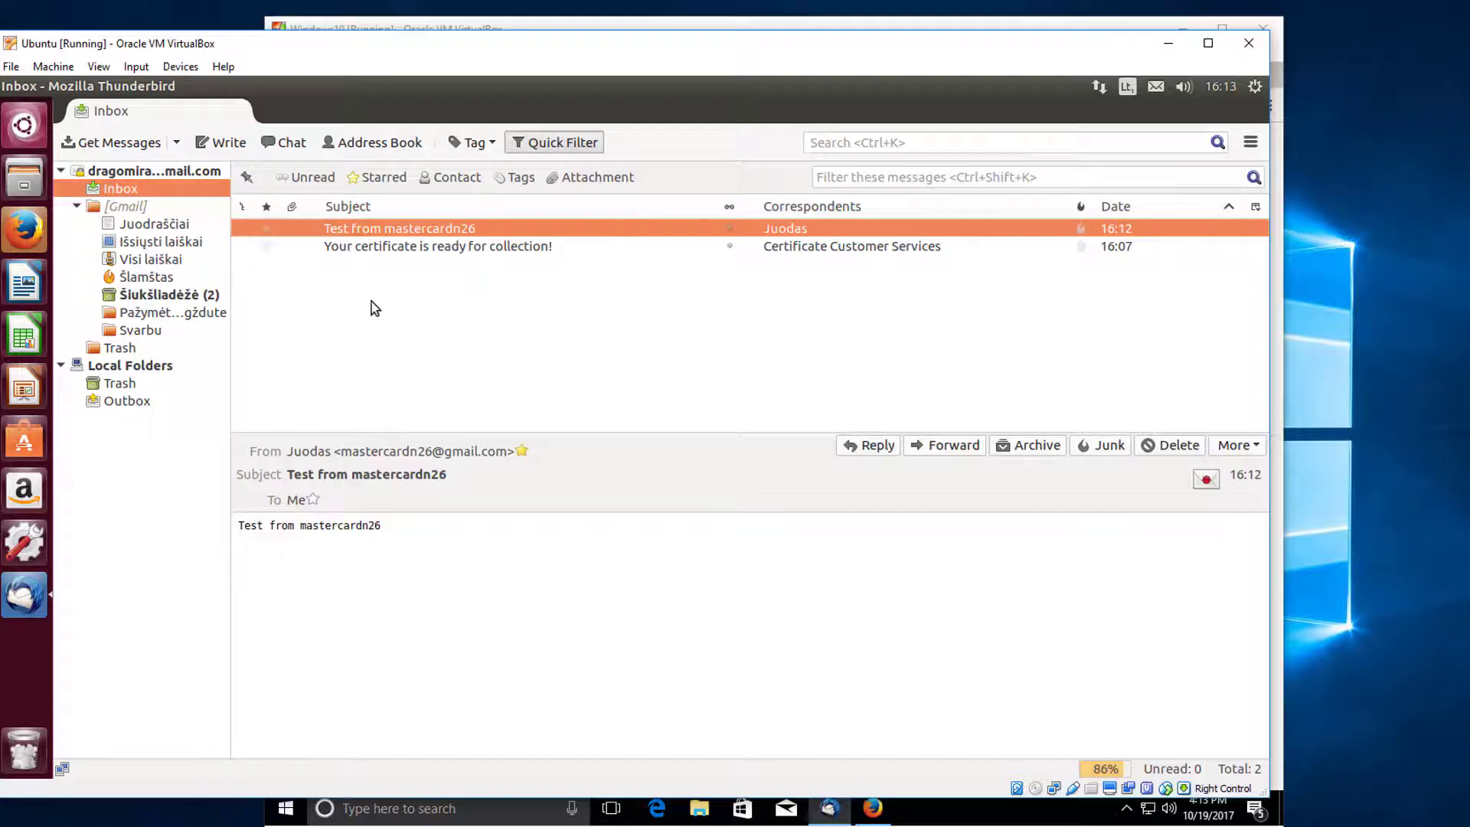
pyautogui.click(396, 247)
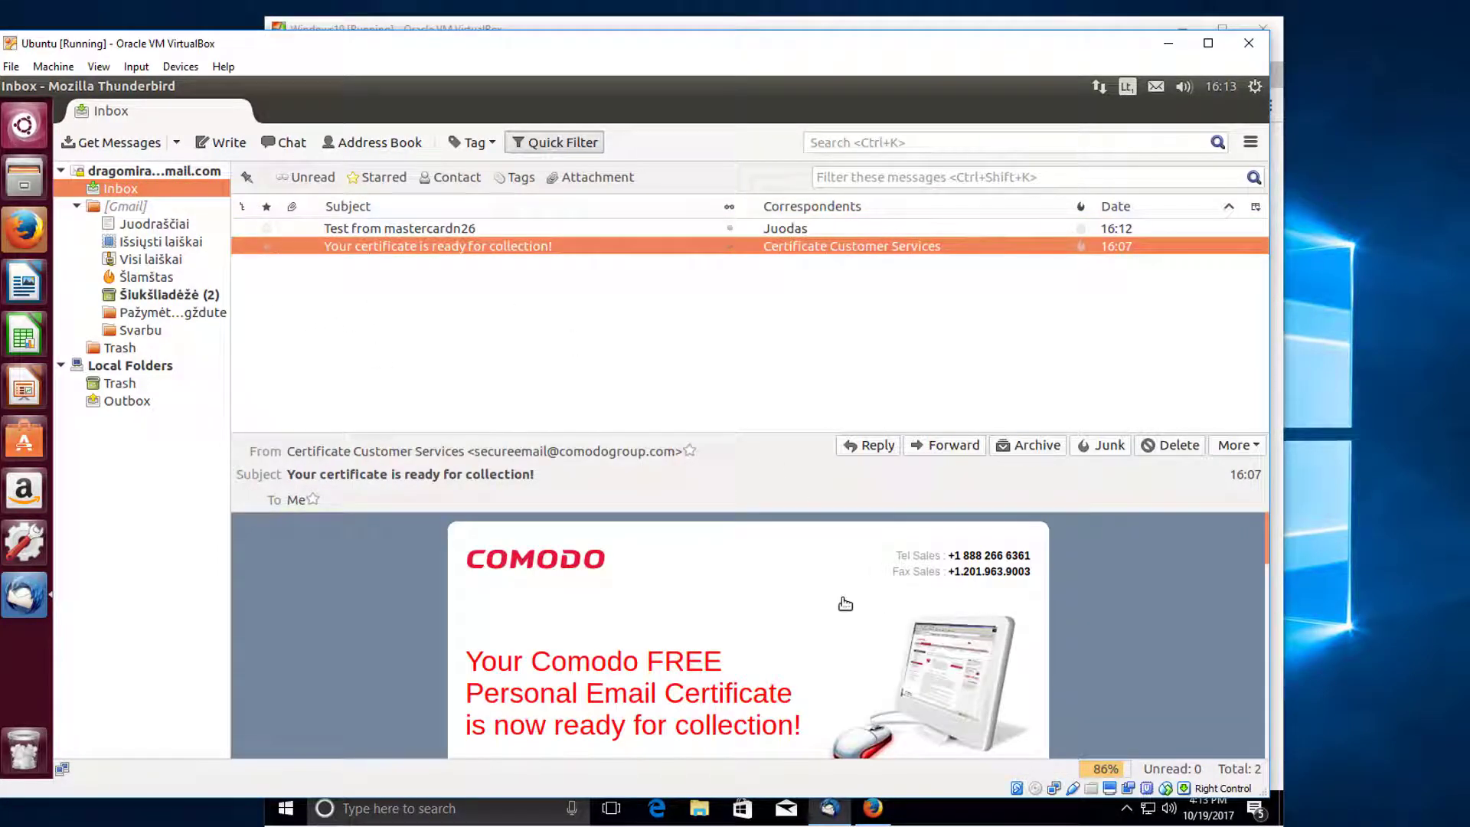
# - Copy the email's certificate install link and switch to Firefox
pyautogui.scroll(-5, 842, 601)
pyautogui.scroll(-3, 659, 633)
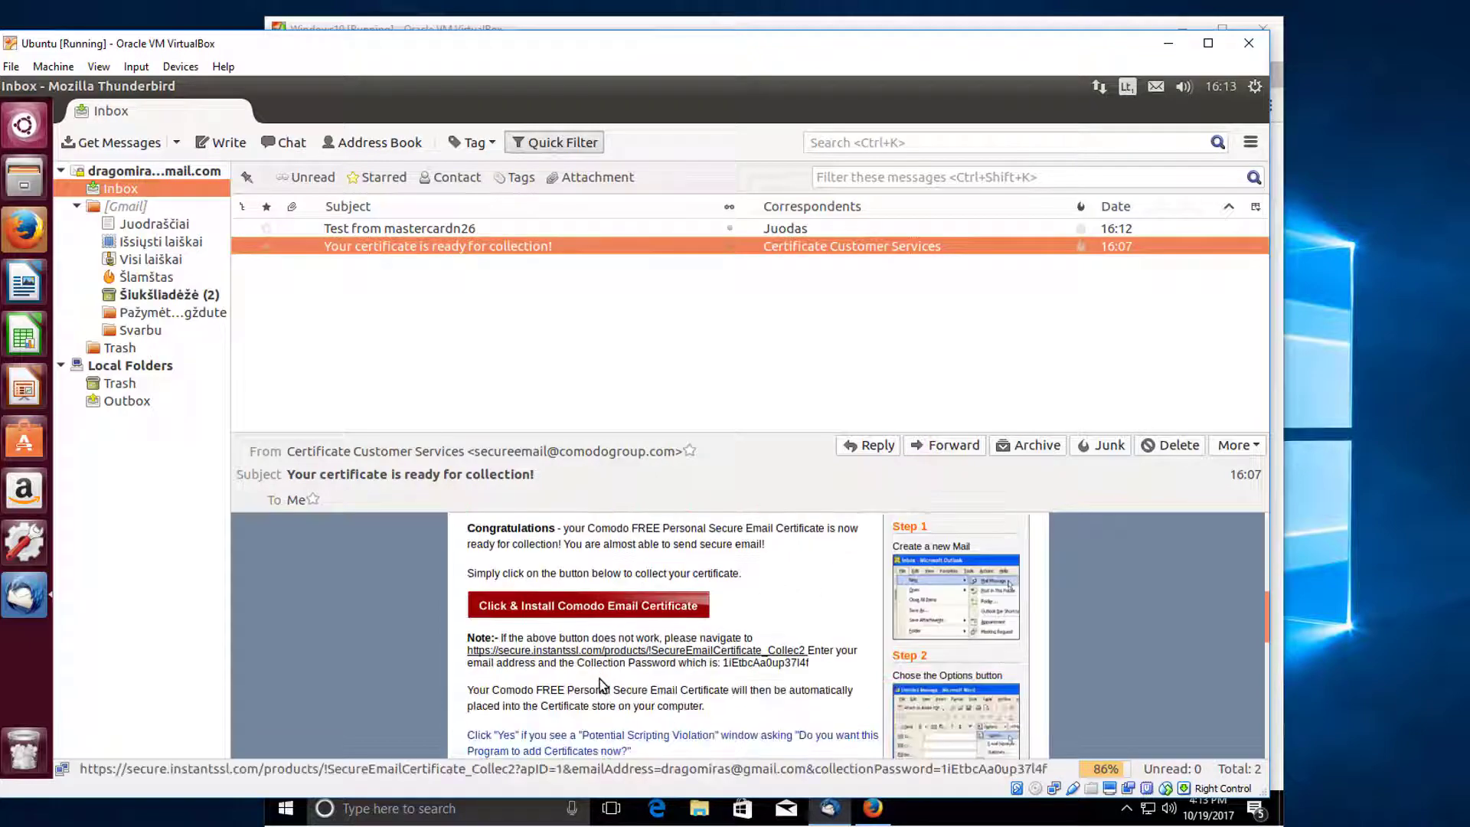
pyautogui.rightClick(616, 617)
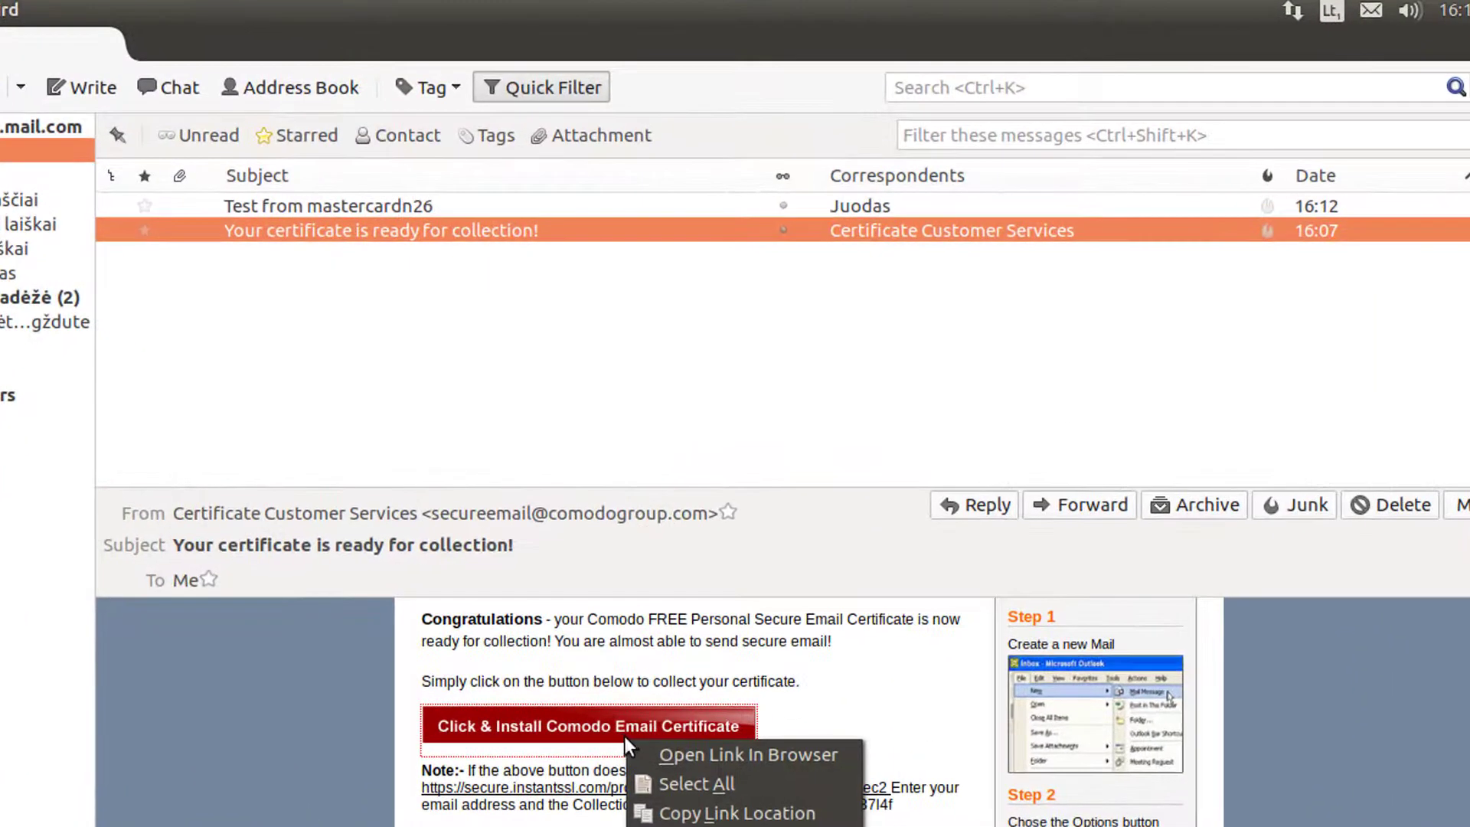
pyautogui.click(693, 815)
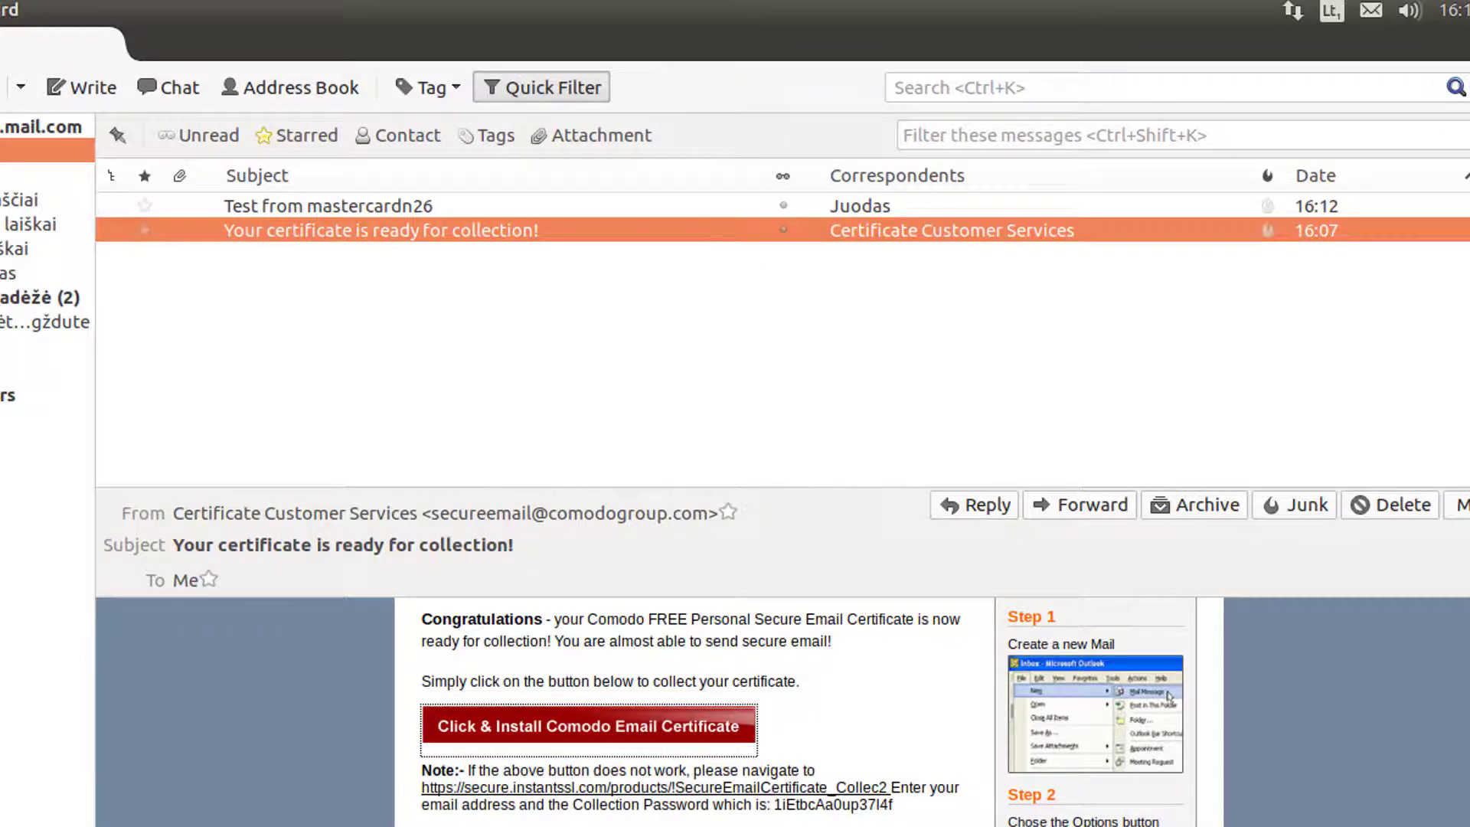
pyautogui.hotkey('alt', 'Tab')
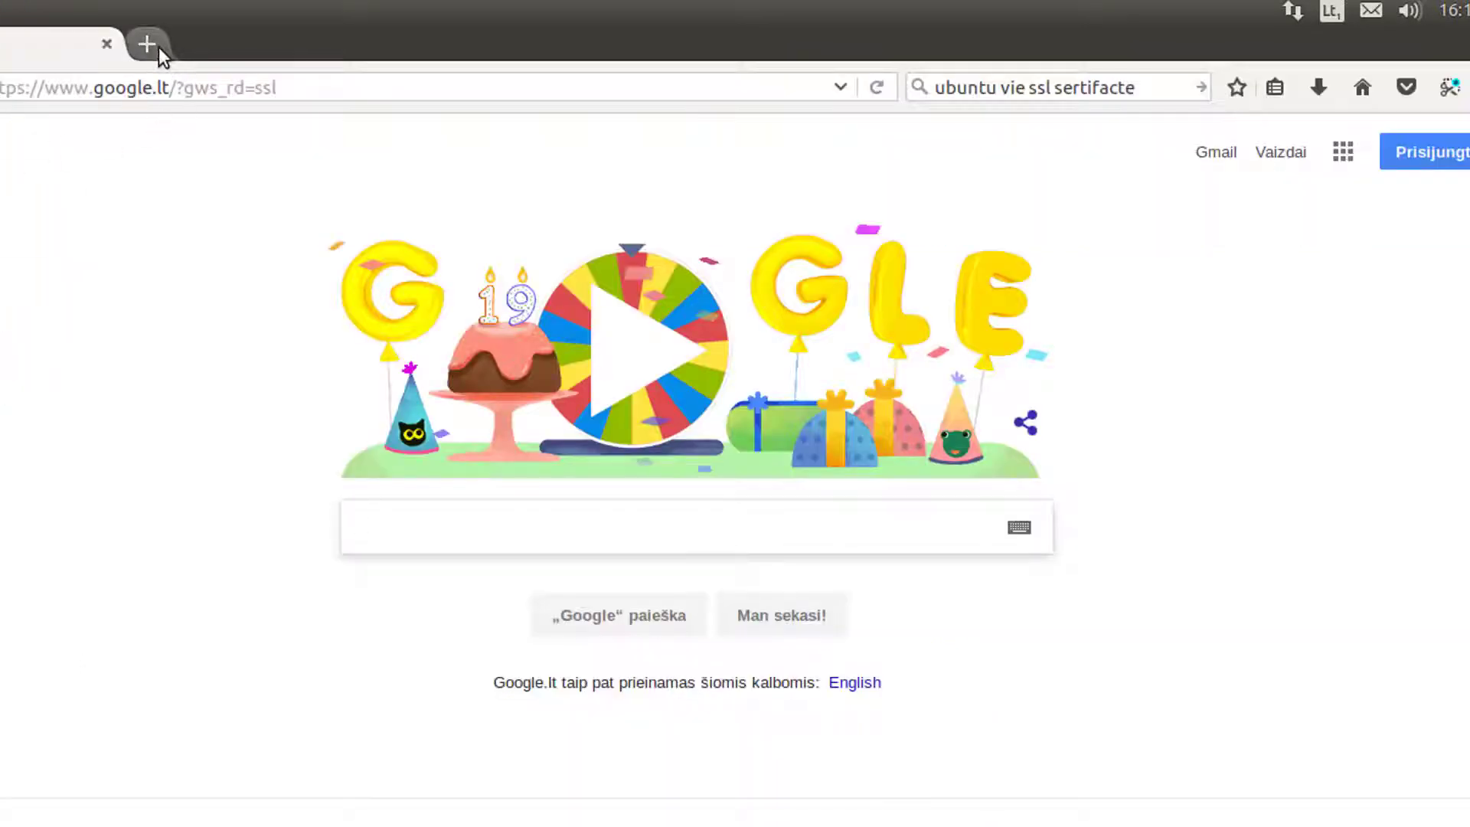
# - Load the Comodo collection link in a new tab, acknowledge the installed-certificate alert, and open Preferences
pyautogui.click(158, 47)
pyautogui.hotkey('ctrl', 'v')
pyautogui.press('Return')
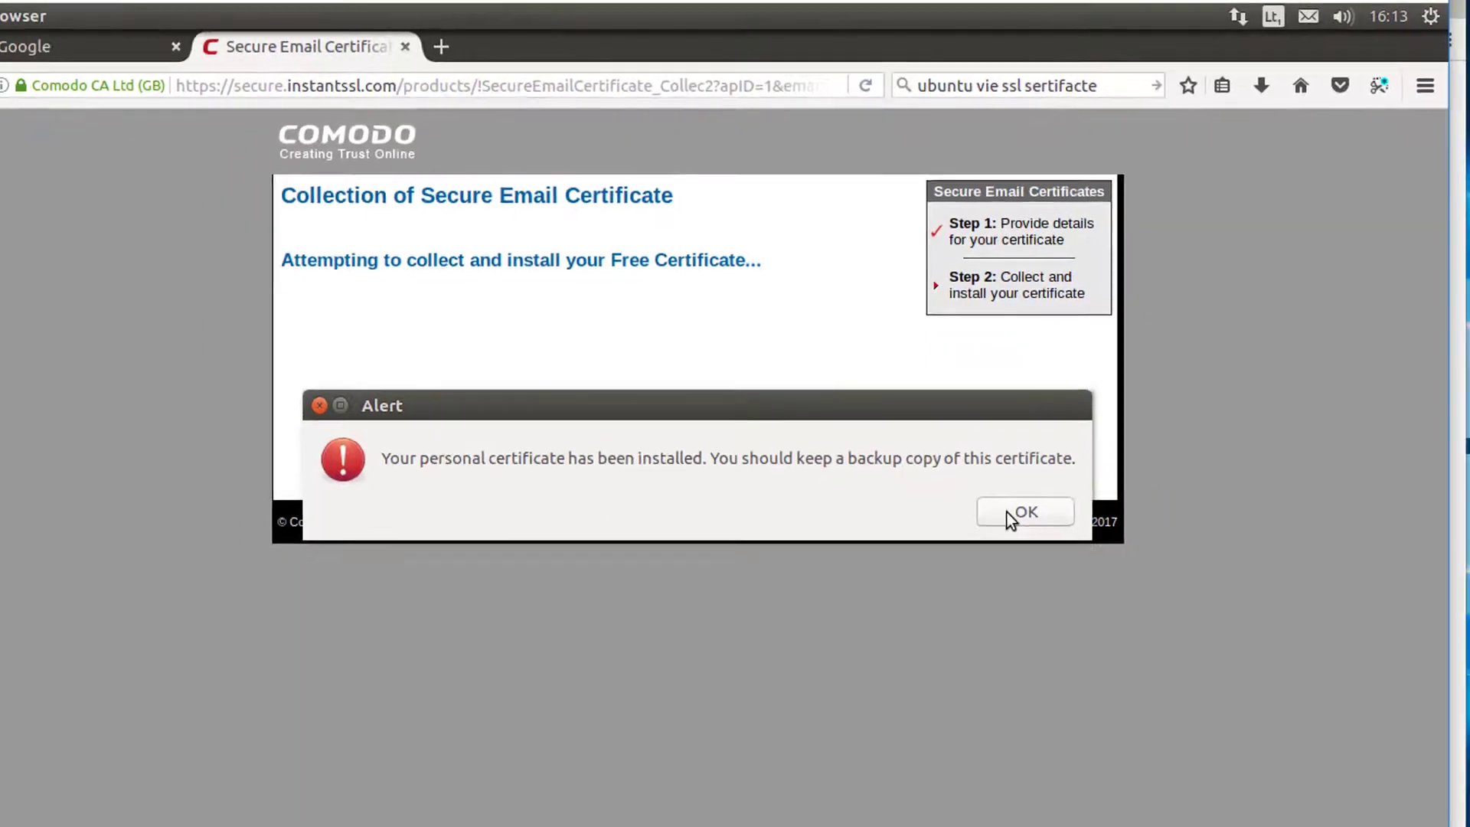
pyautogui.click(1009, 515)
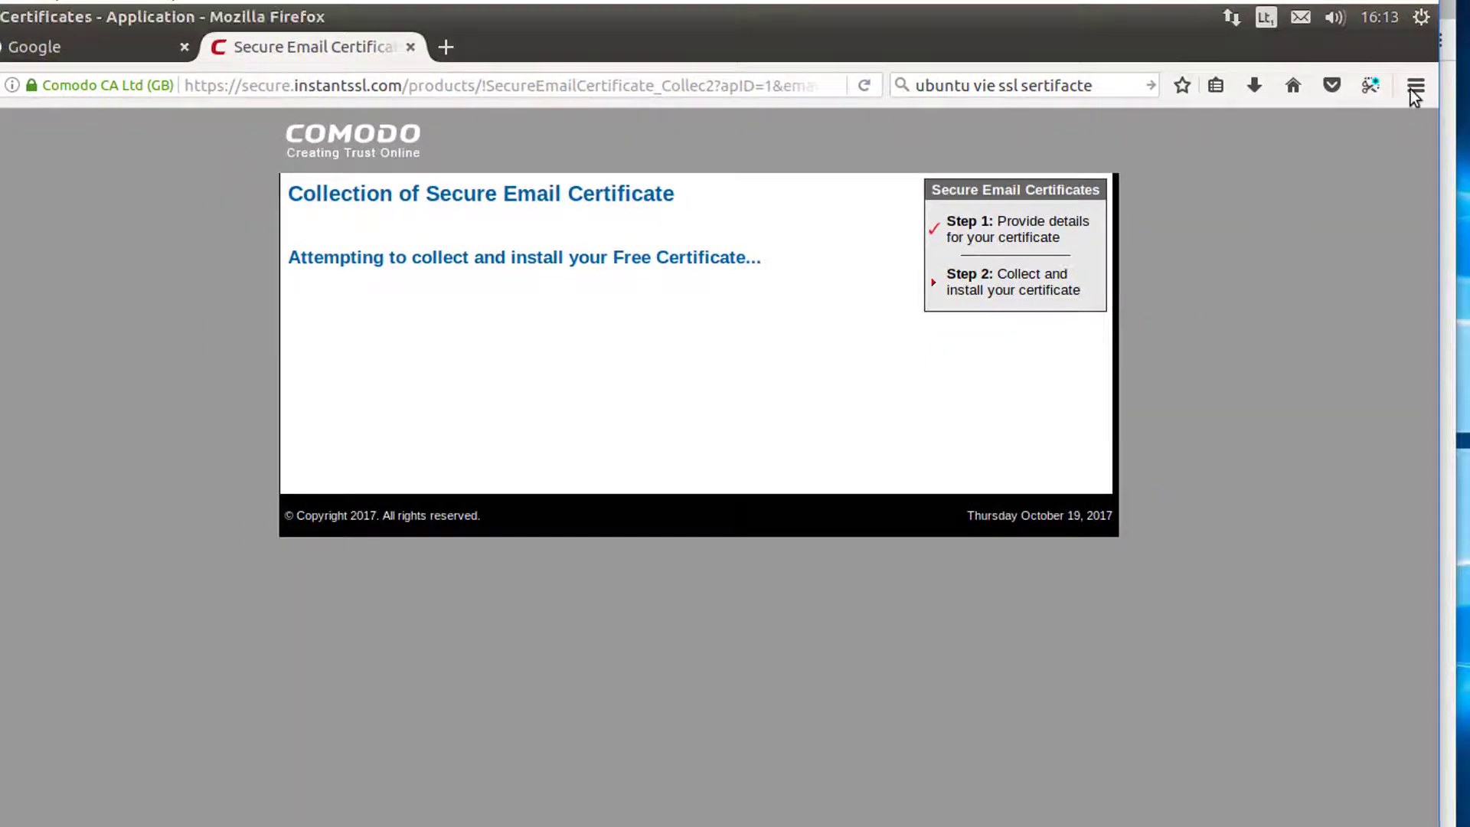
pyautogui.click(1415, 88)
pyautogui.click(1260, 413)
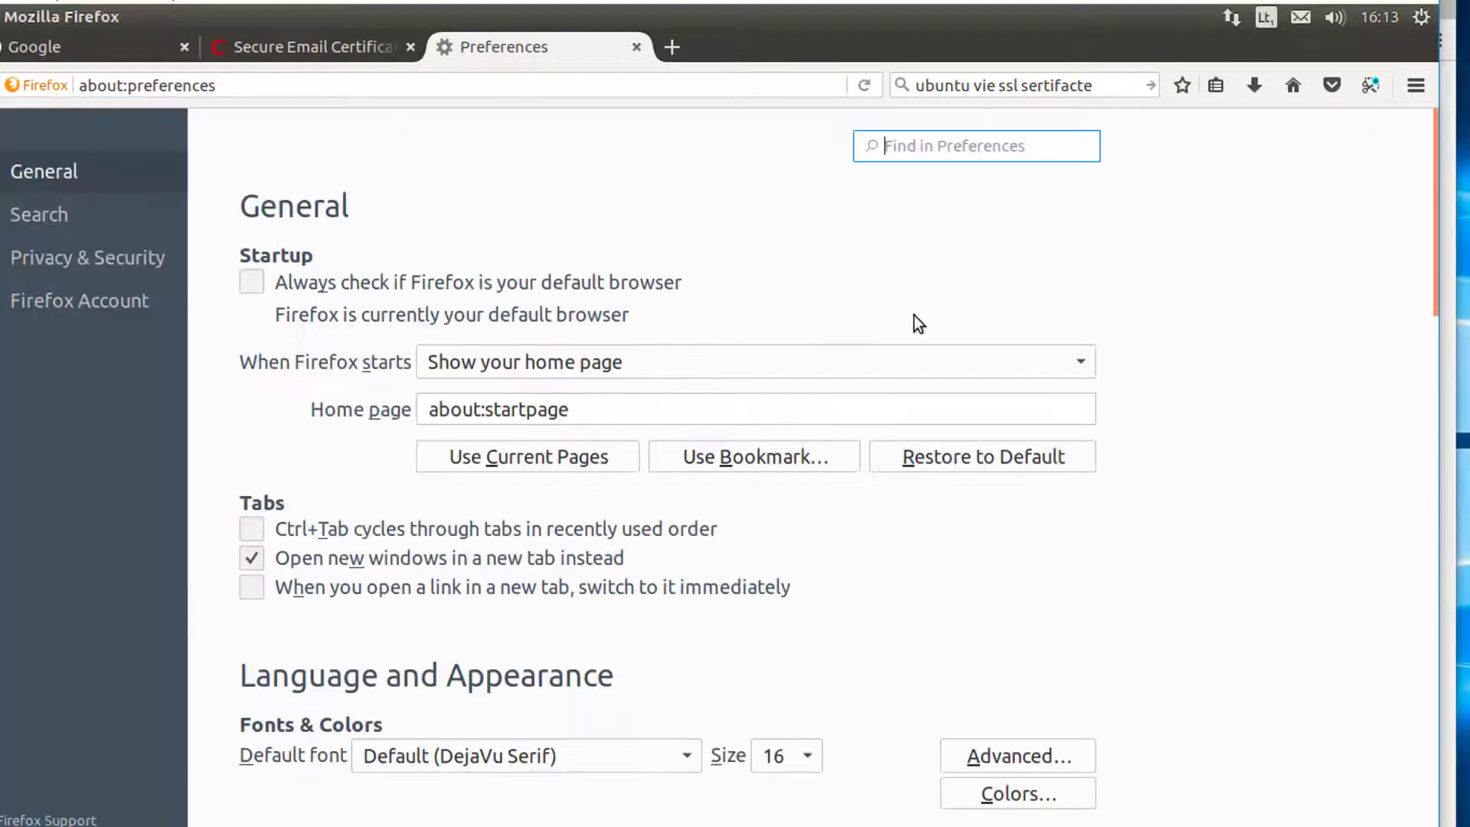
# - Search preferences for 'certi' and select the Comodo personal certificate for backup in the certificate manager
pyautogui.write('certi')
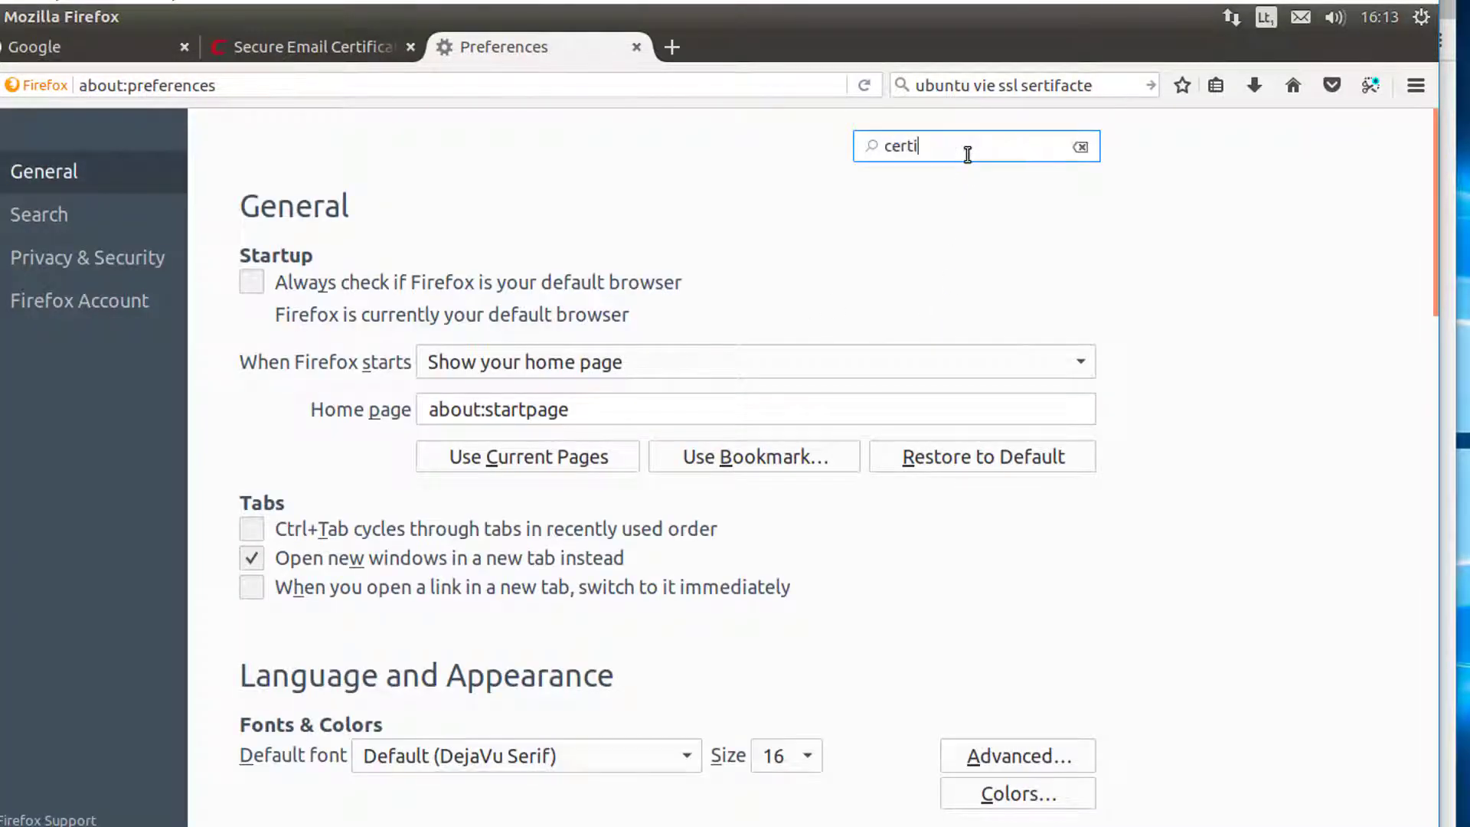
pyautogui.click(1003, 389)
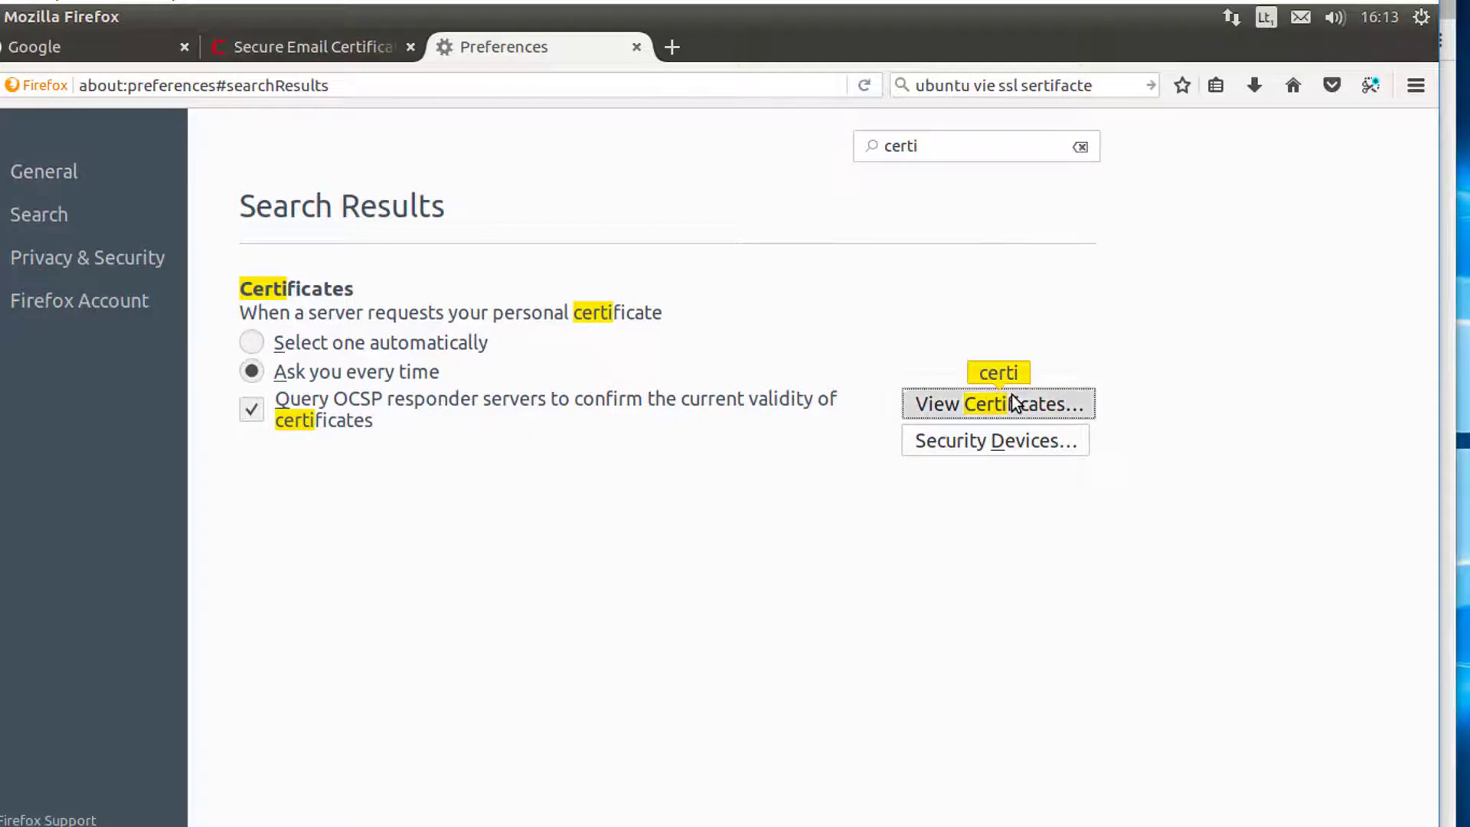
pyautogui.click(369, 455)
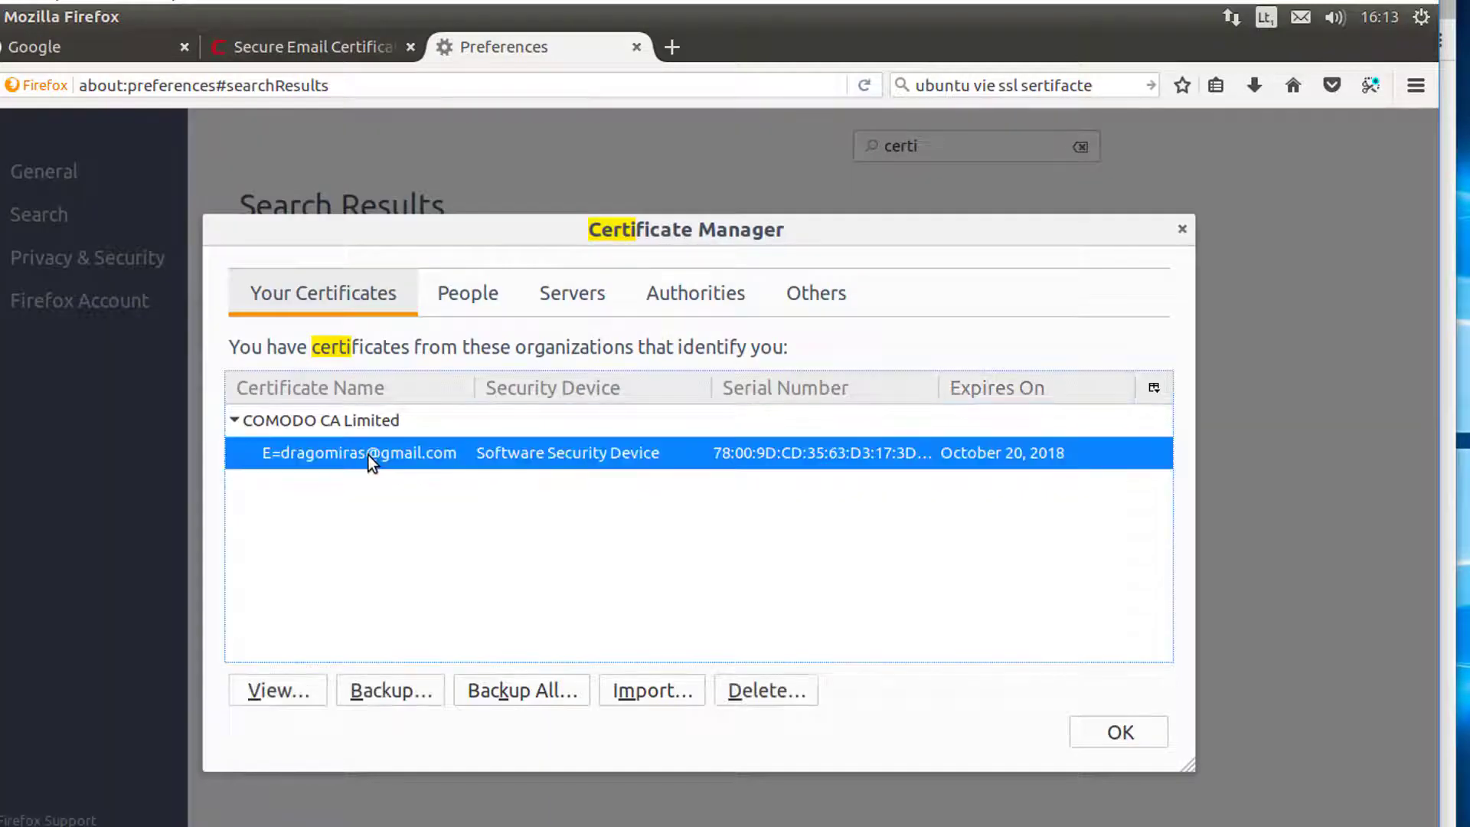
pyautogui.click(413, 692)
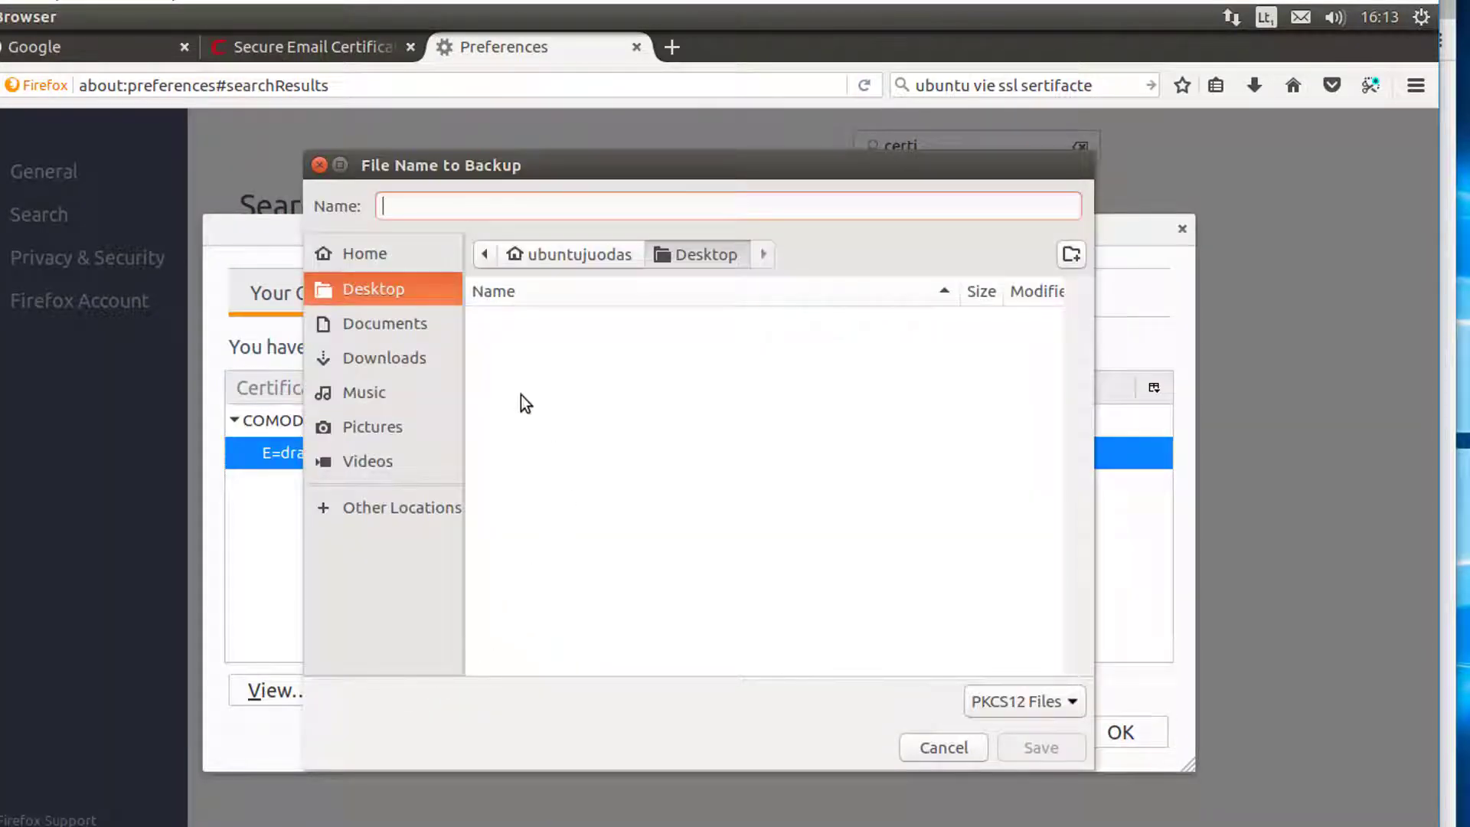
# - Save the backup as 'dragomiras' on the Desktop with a confirmed password
pyautogui.write('d')
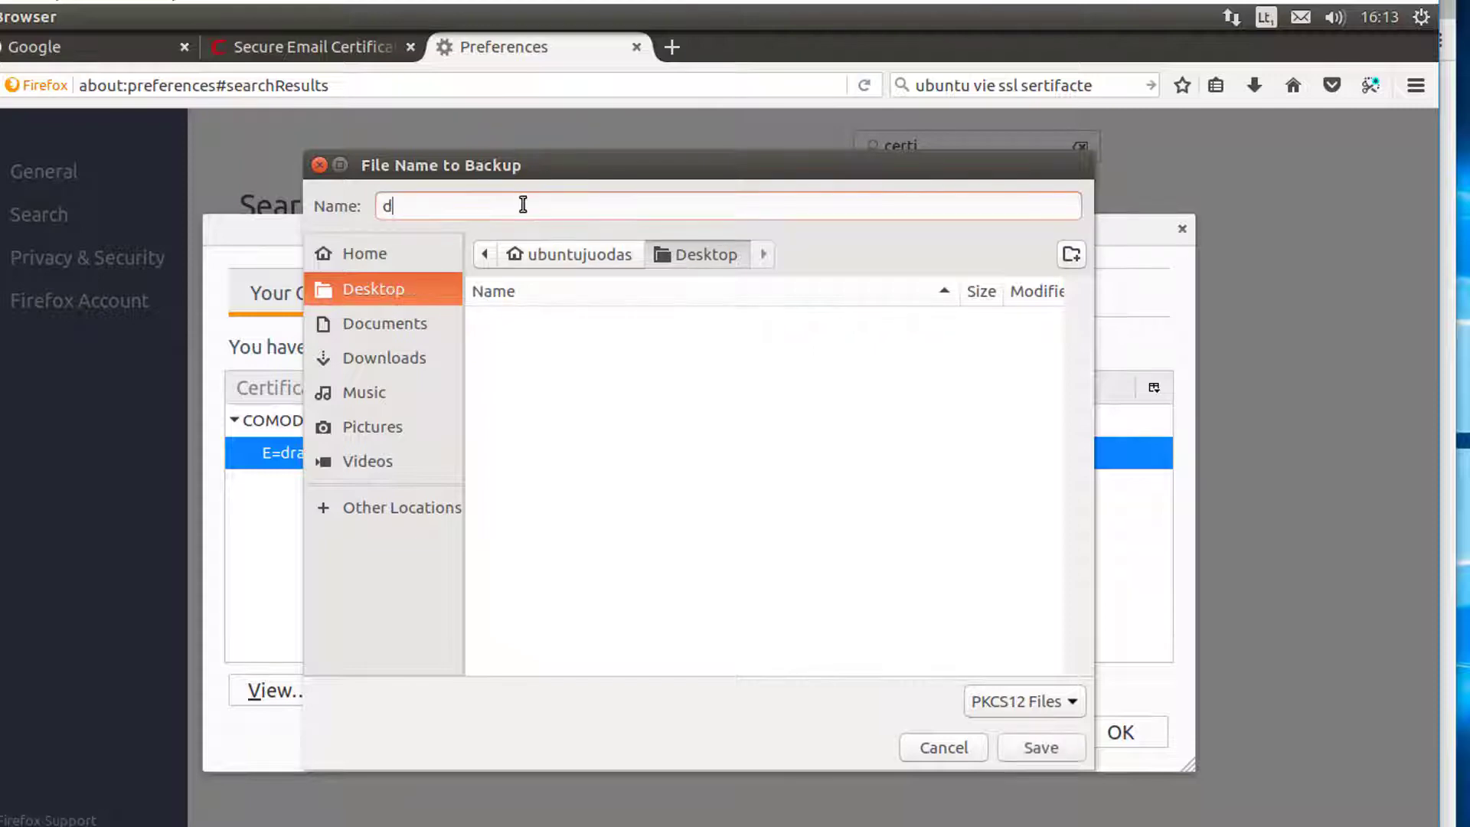
pyautogui.write('ragomiras')
pyautogui.click(1038, 749)
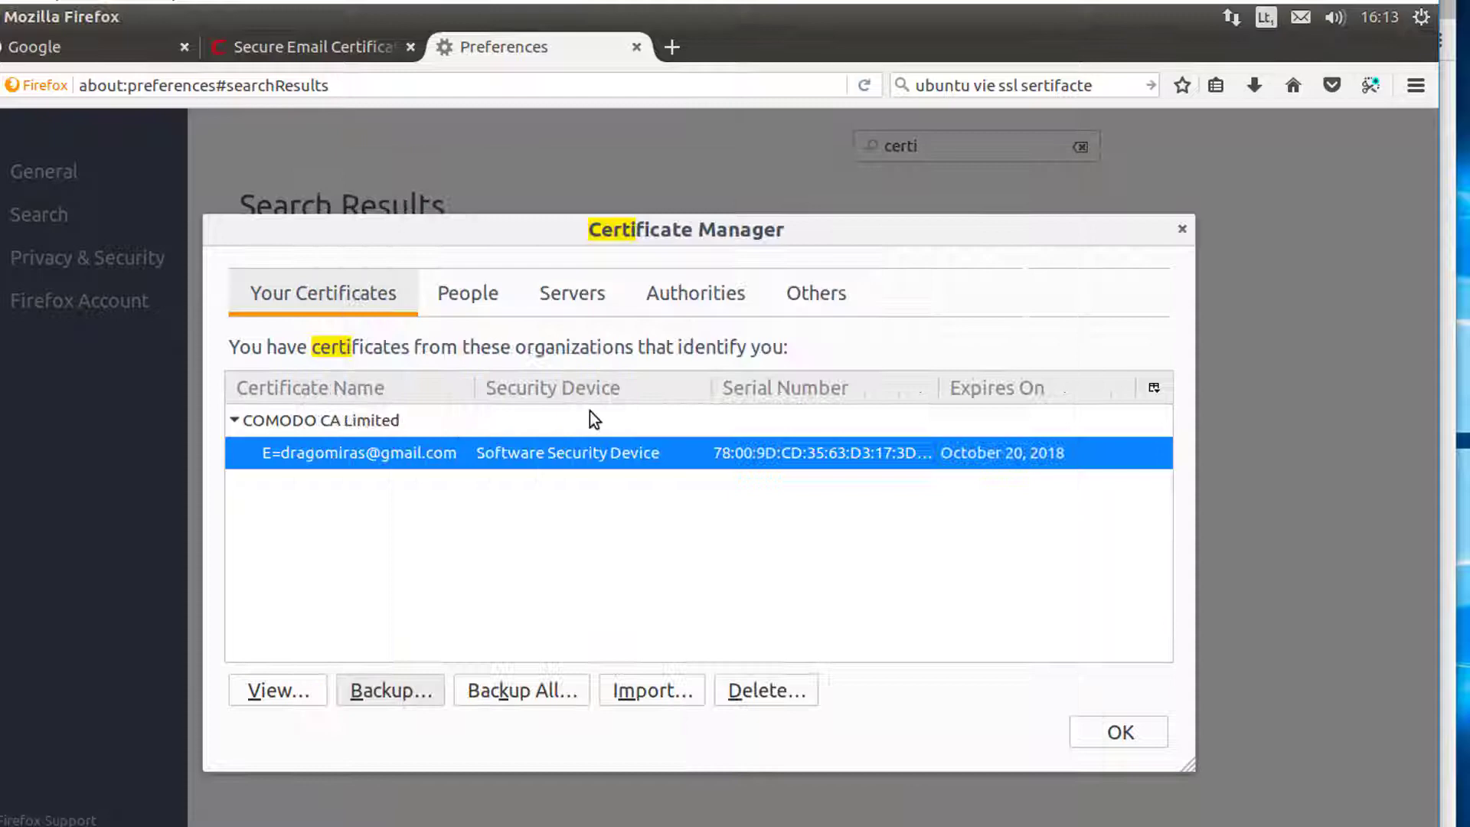
pyautogui.write('•••')
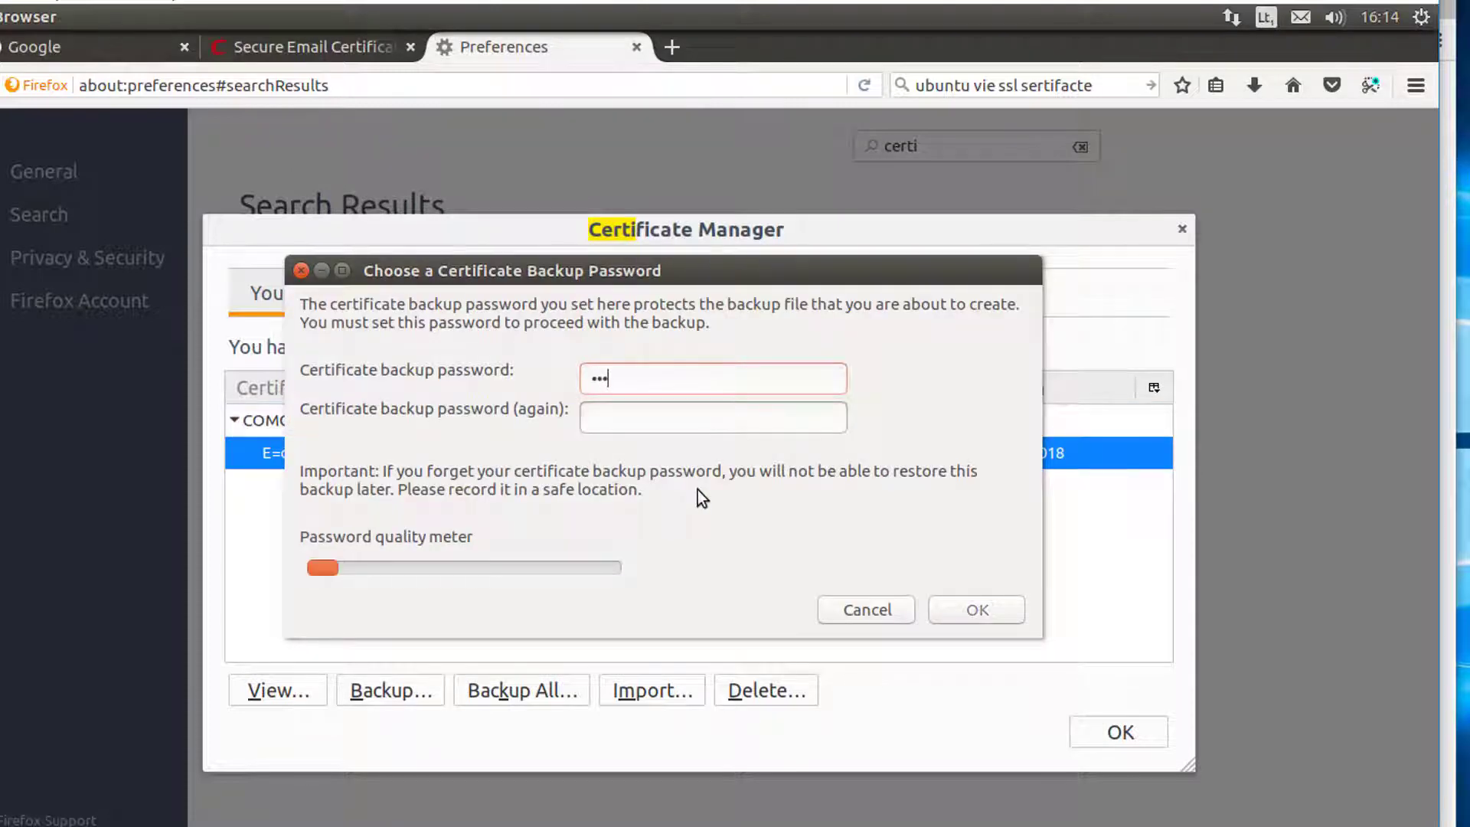
pyautogui.write('••••••••••')
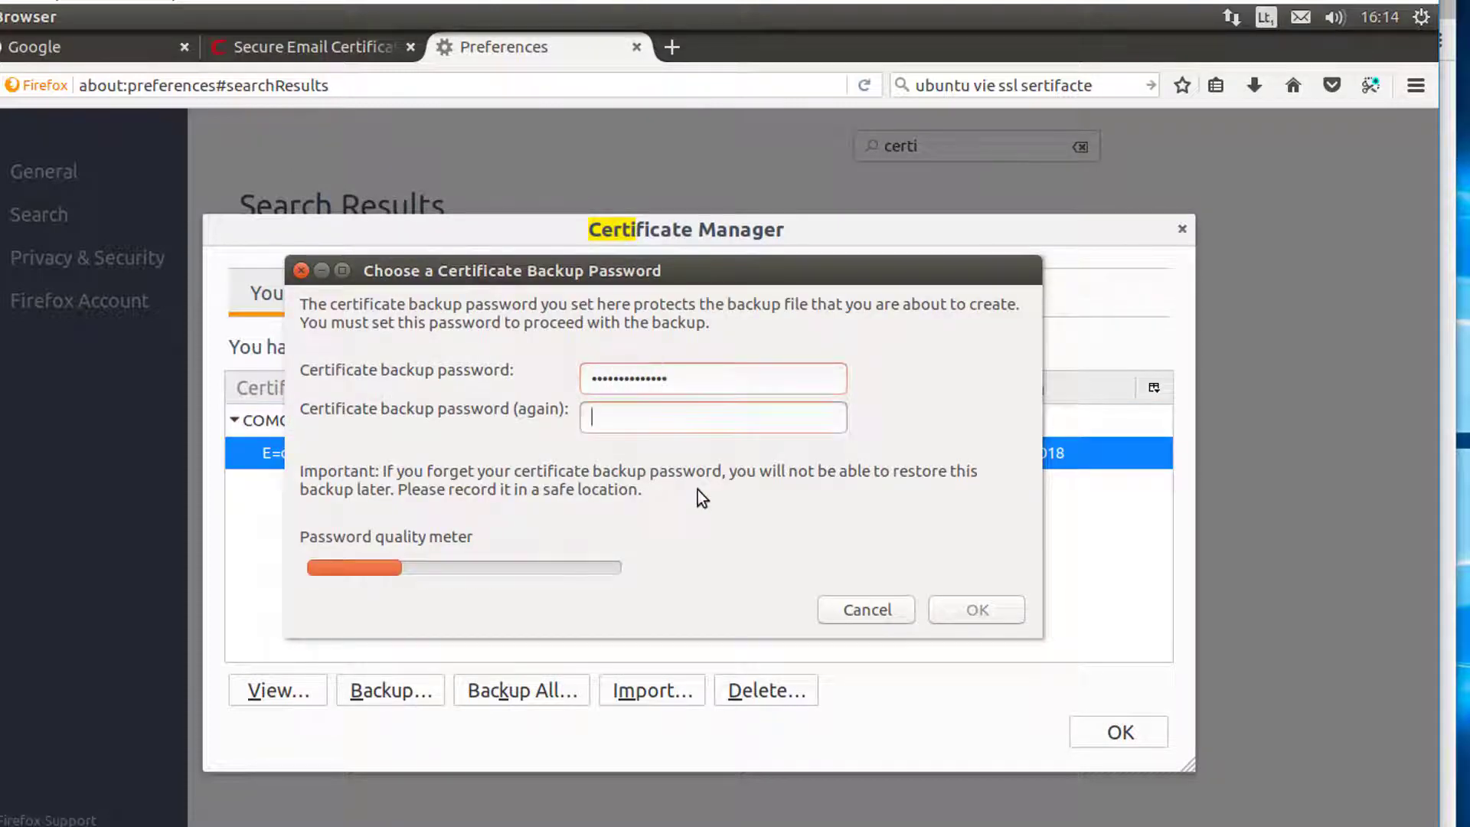
pyautogui.press('Tab')
pyautogui.write('•••••••••••••')
pyautogui.click(1005, 605)
pyautogui.click(1095, 739)
pyautogui.hotkey('ctrl', 'w')
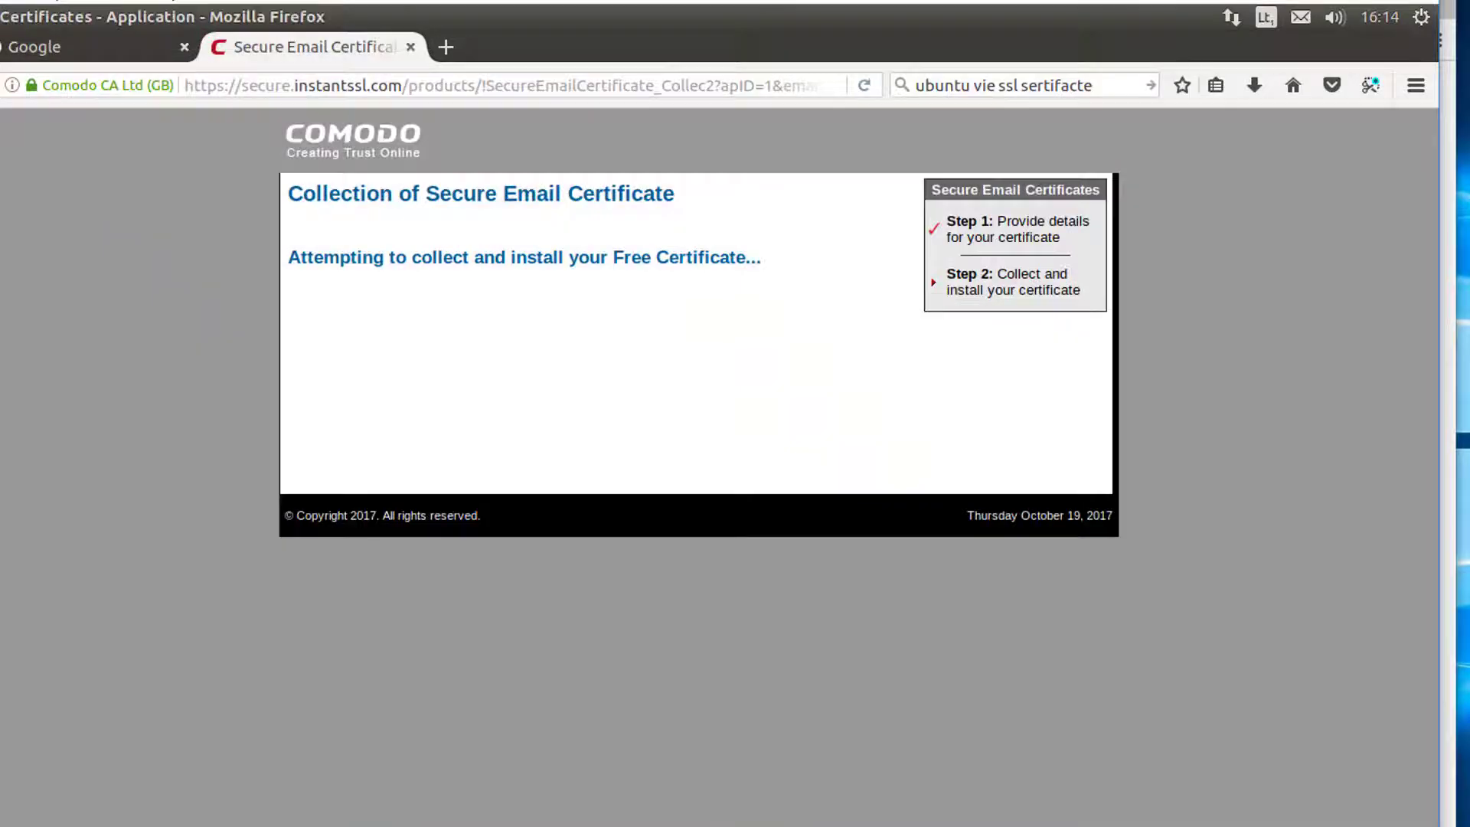
pyautogui.hotkey('alt', 'Tab')
# - Open the Ubuntu account's Security settings and the Your Certificates list in the certificate manager
pyautogui.click(47, 125)
pyautogui.rightClick(61, 132)
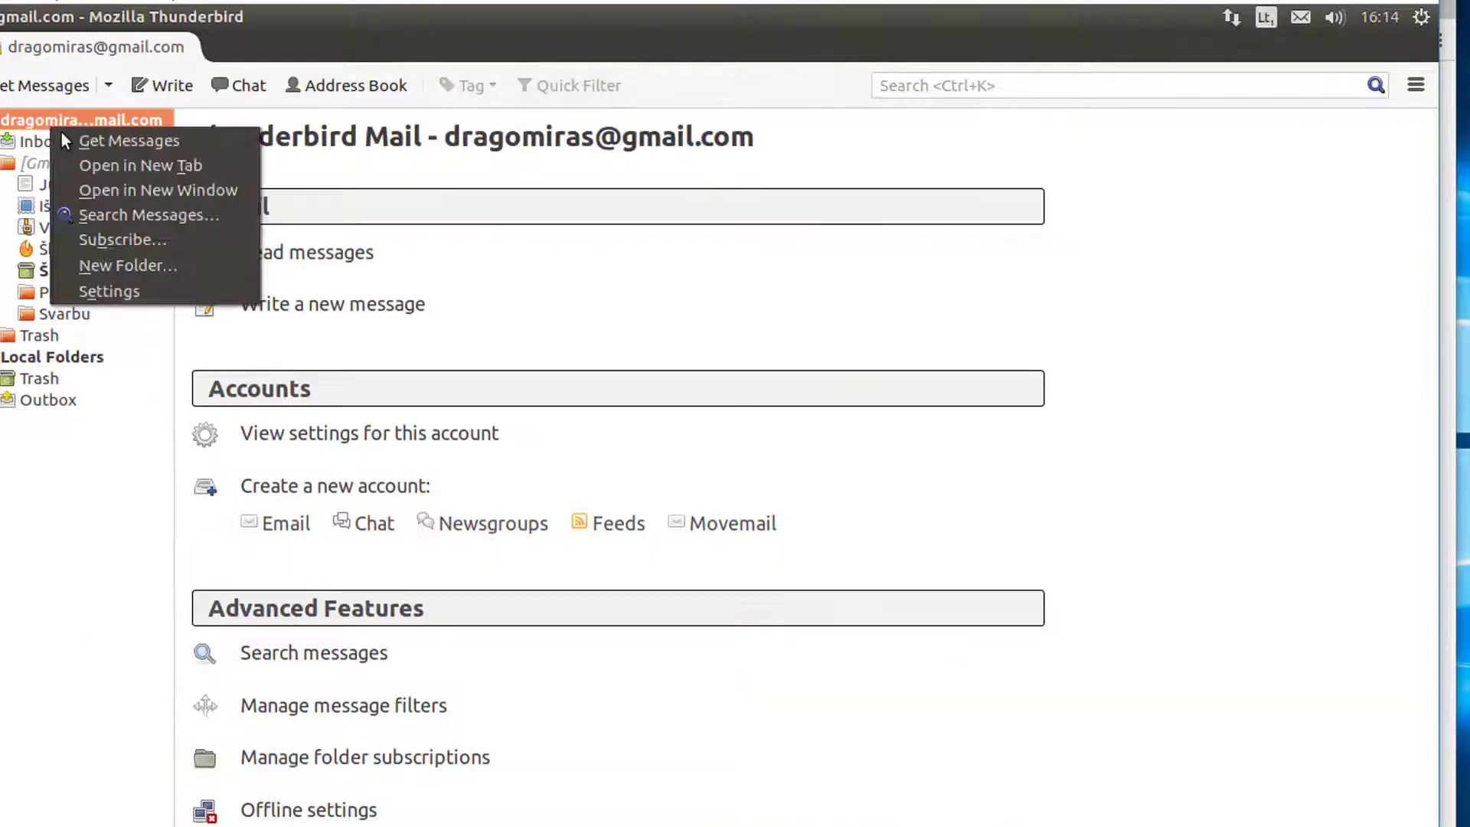
pyautogui.click(134, 289)
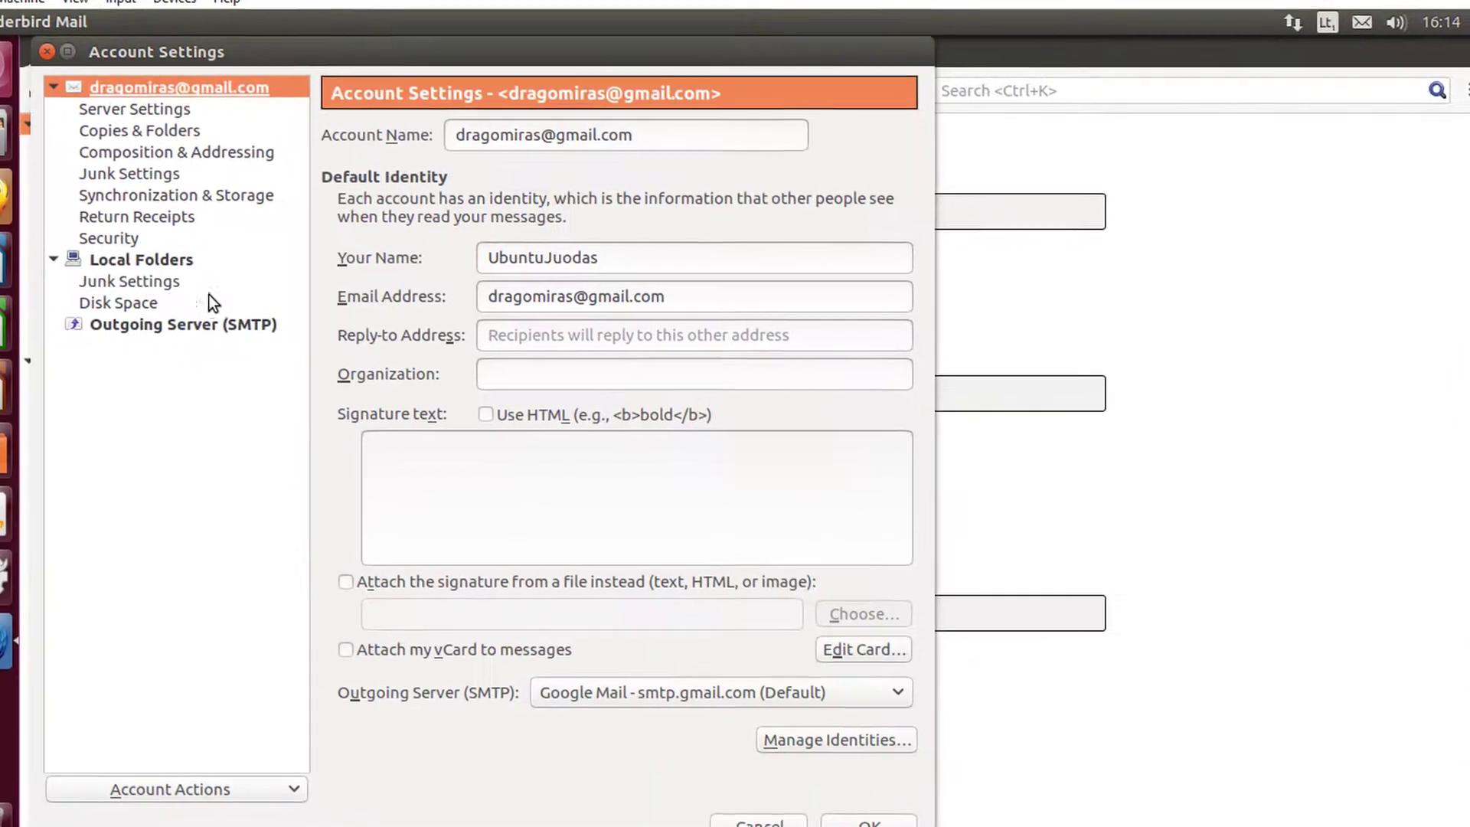
pyautogui.click(158, 249)
pyautogui.click(468, 503)
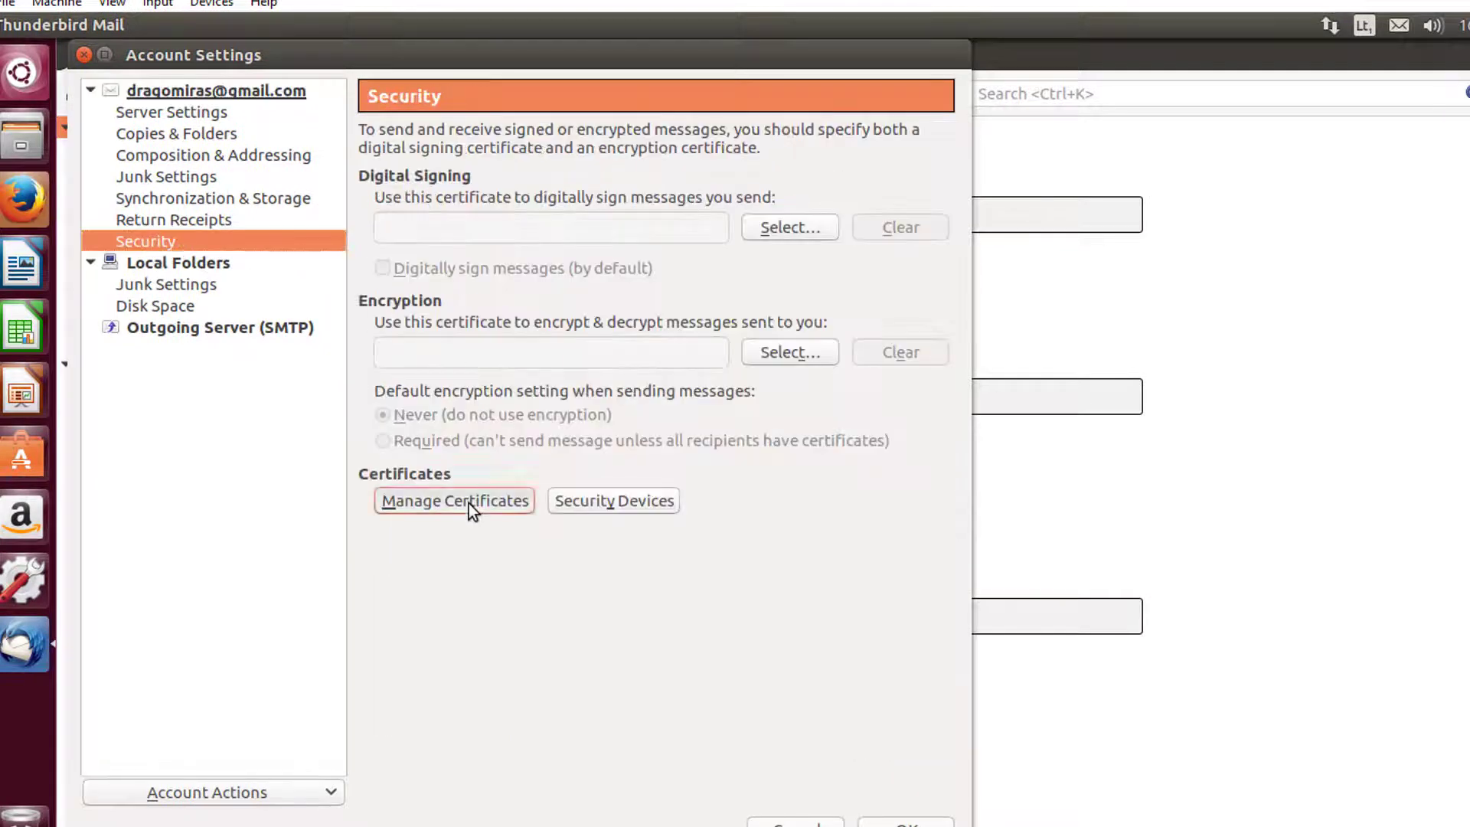
pyautogui.click(471, 222)
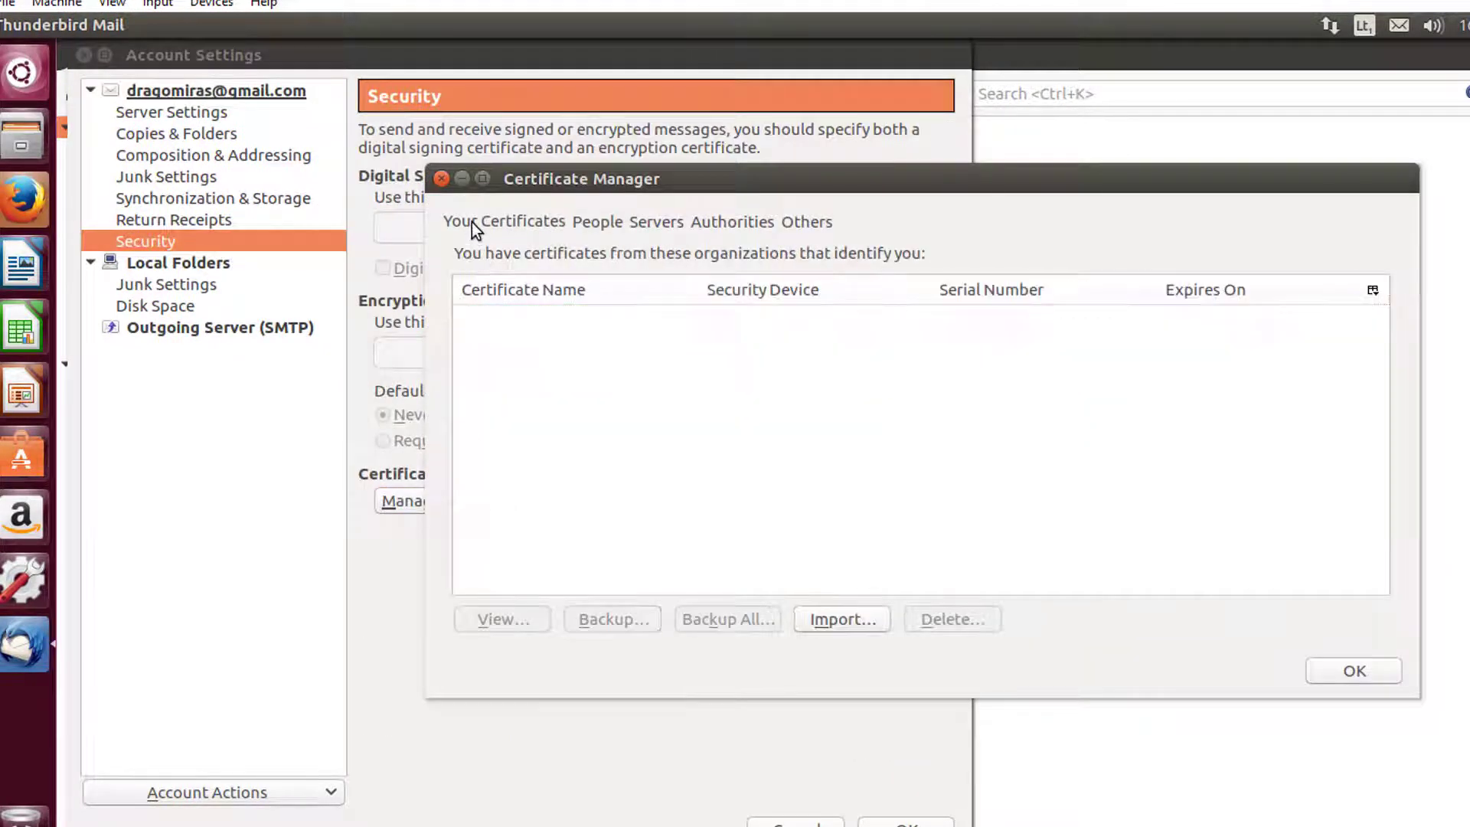
# - Import the .p12 certificate backup with its password and dismiss the restore notice
pyautogui.click(816, 623)
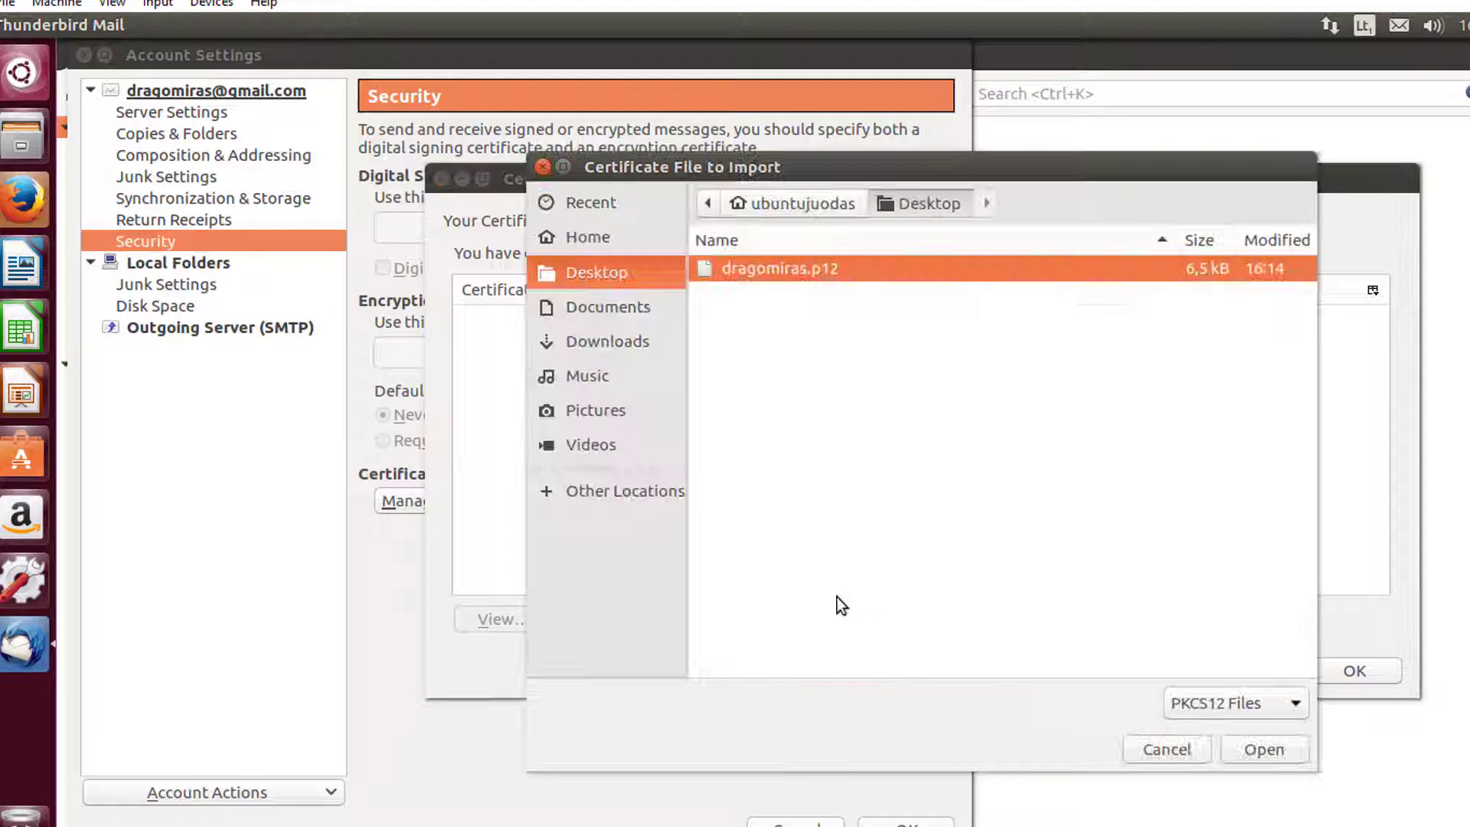
pyautogui.doubleClick(776, 275)
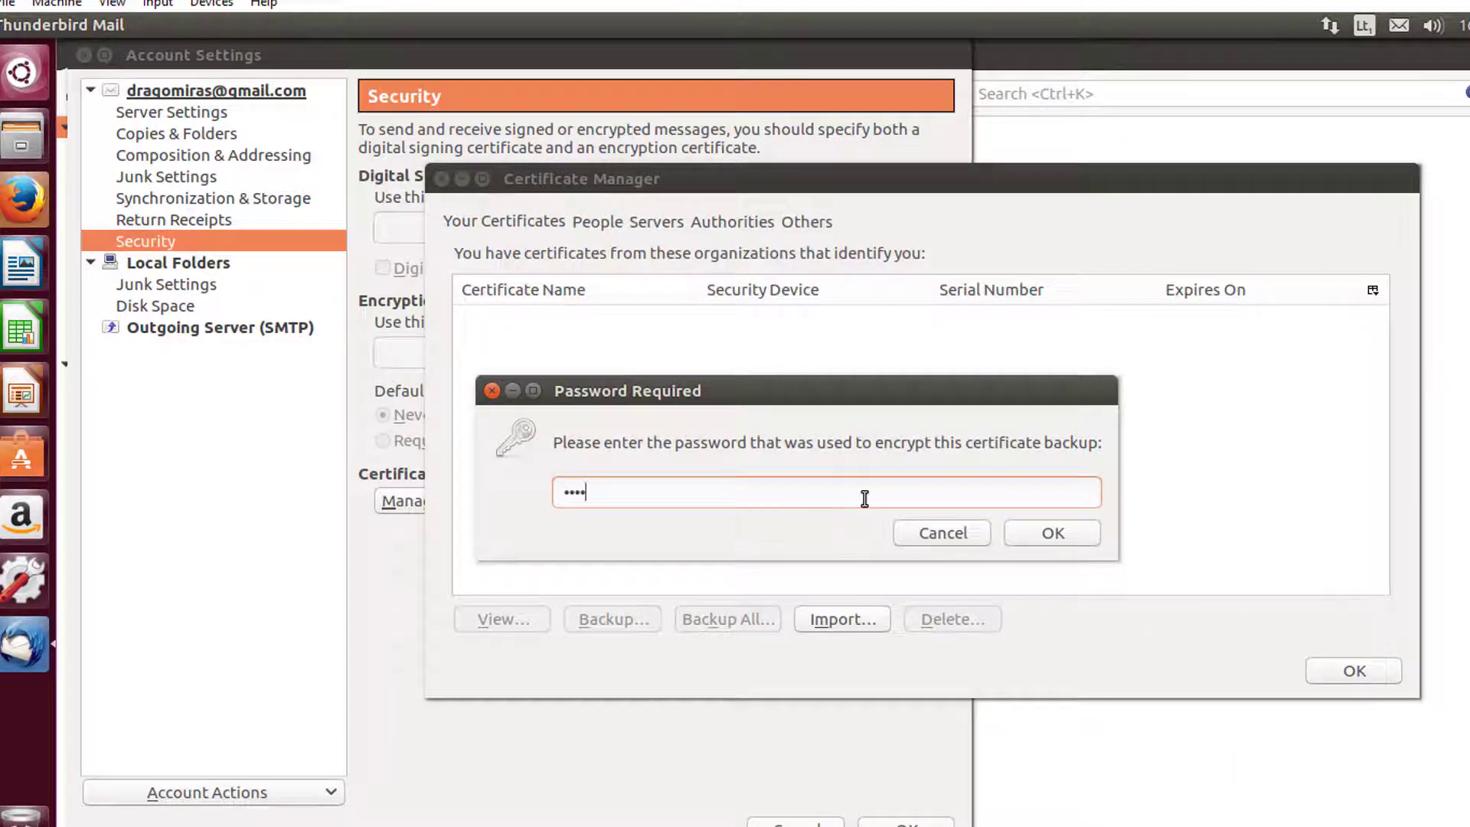
pyautogui.click(1052, 535)
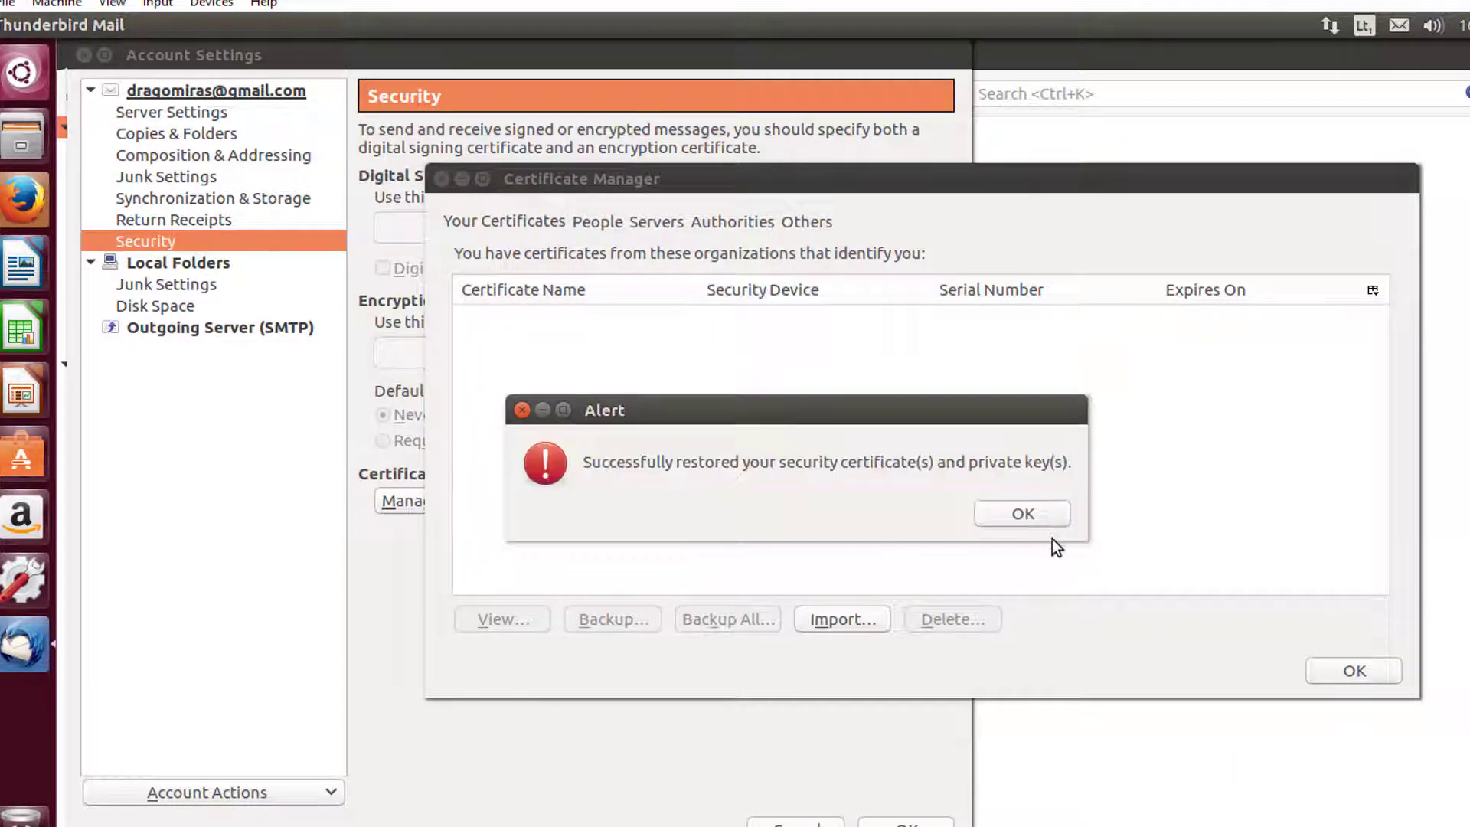
pyautogui.click(987, 510)
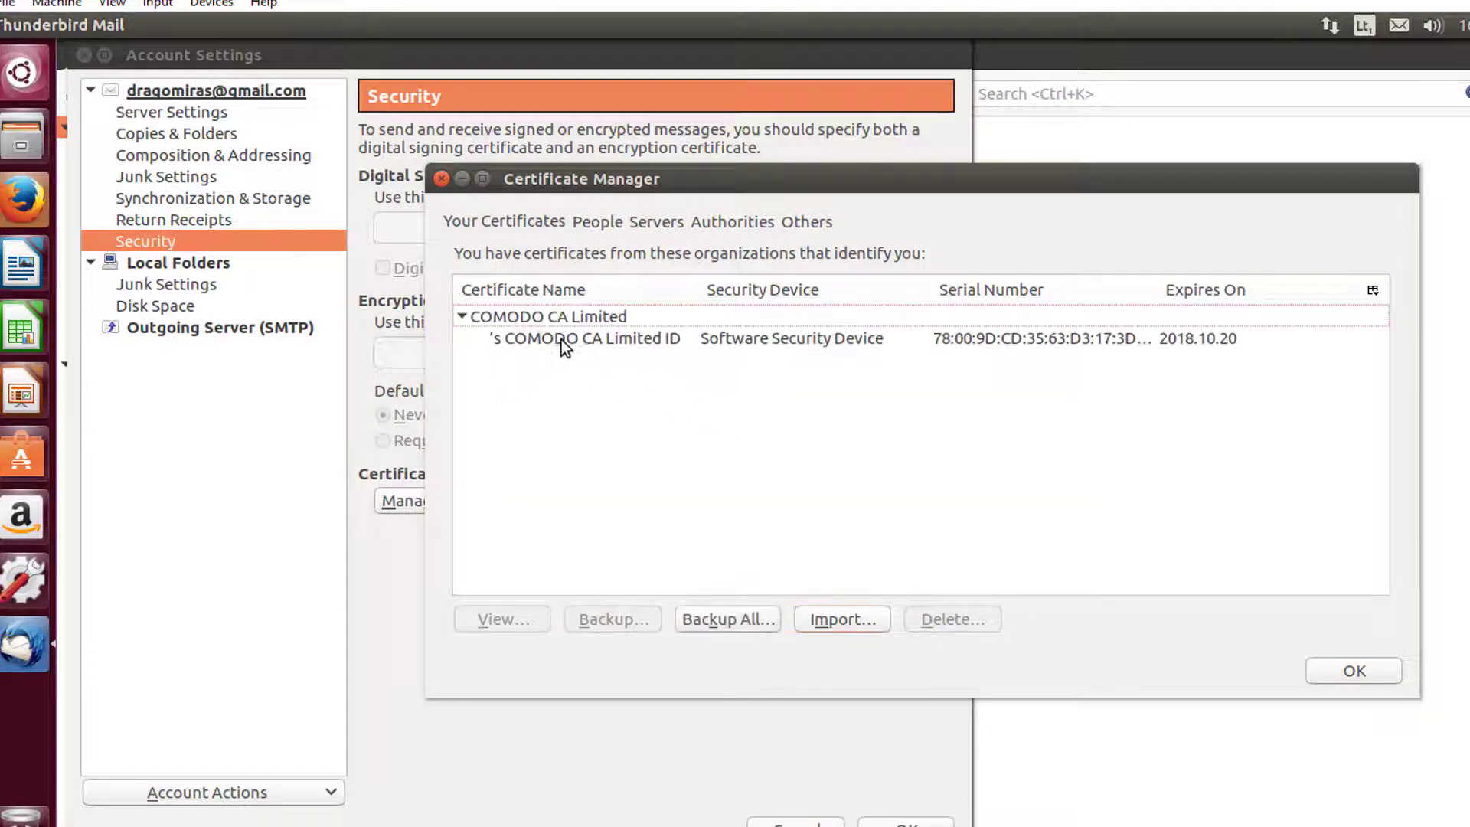
# - Assign the Comodo certificate for signing and encryption, enable signing by default, and return to Inbox
pyautogui.click(1354, 671)
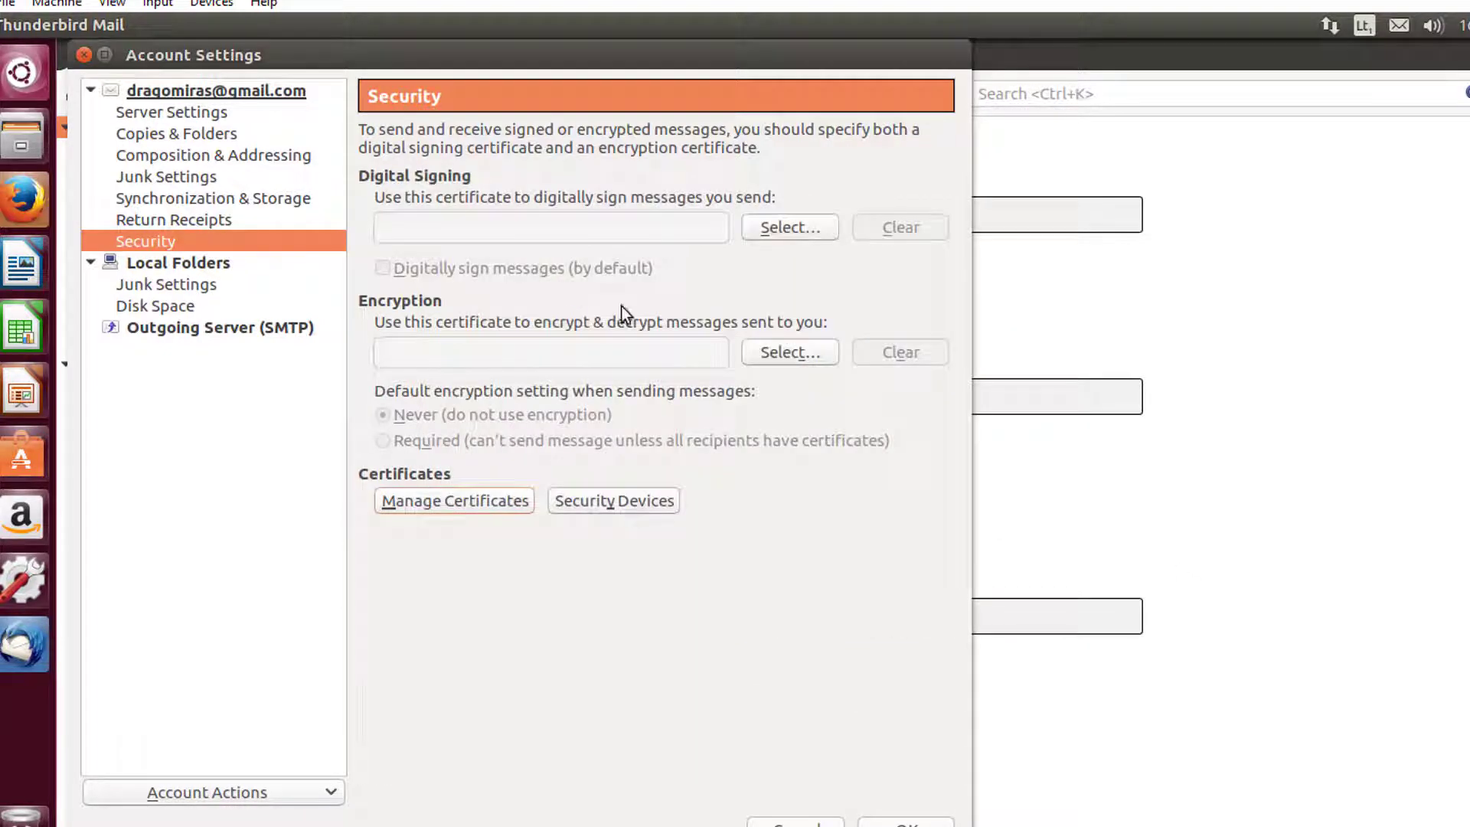
pyautogui.click(770, 232)
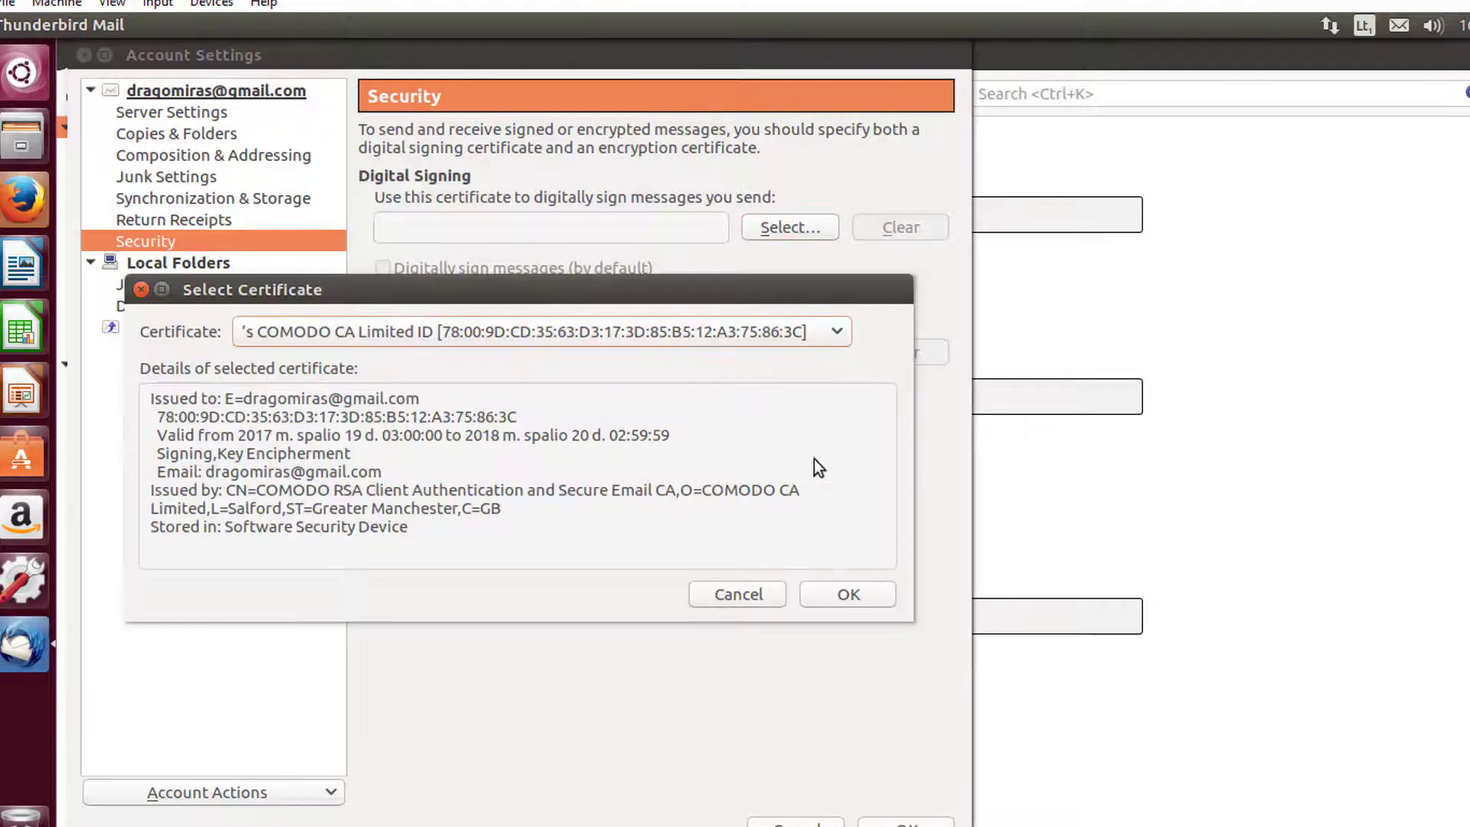
pyautogui.press('Return')
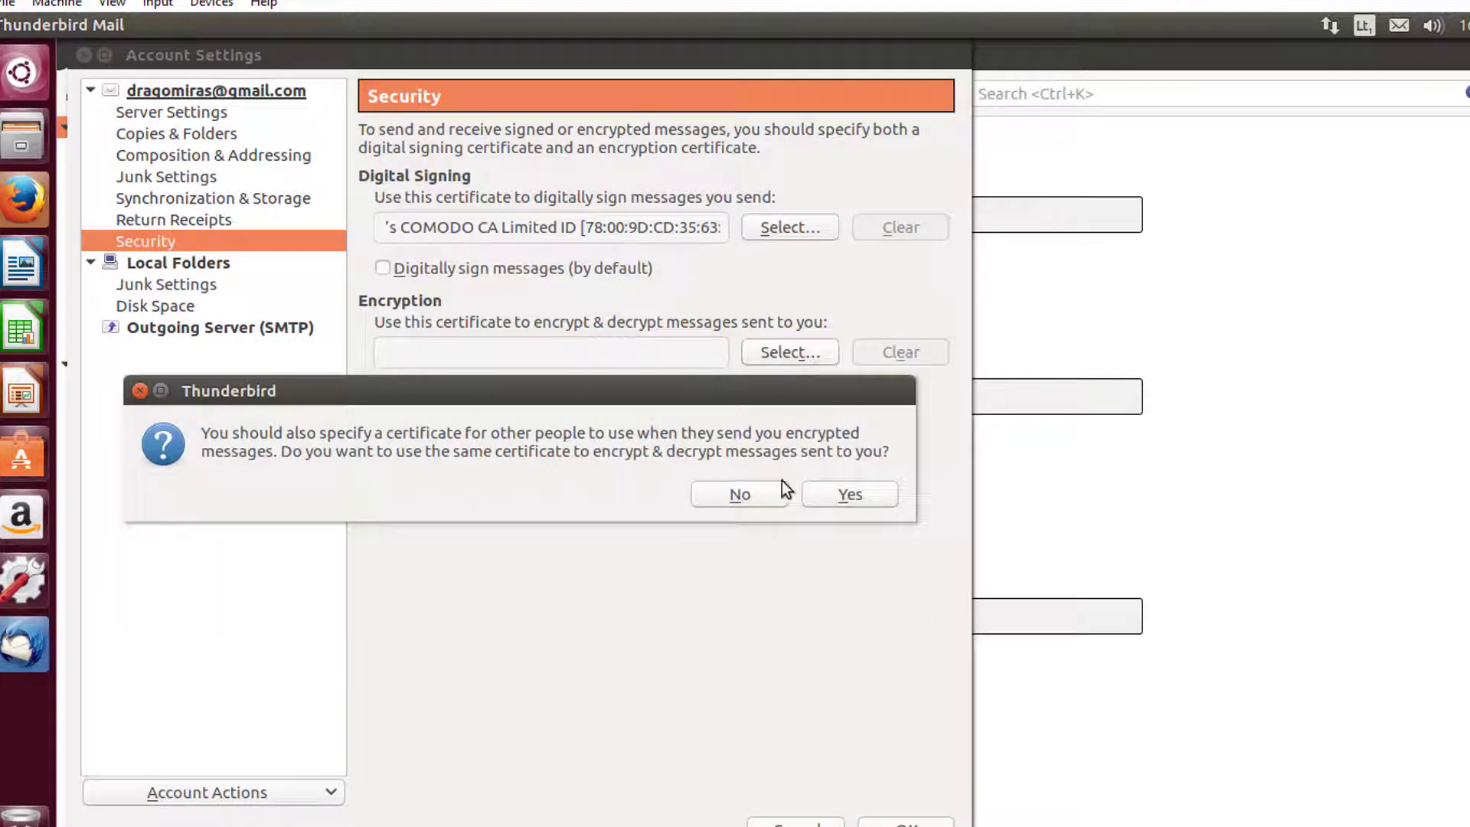
pyautogui.click(834, 498)
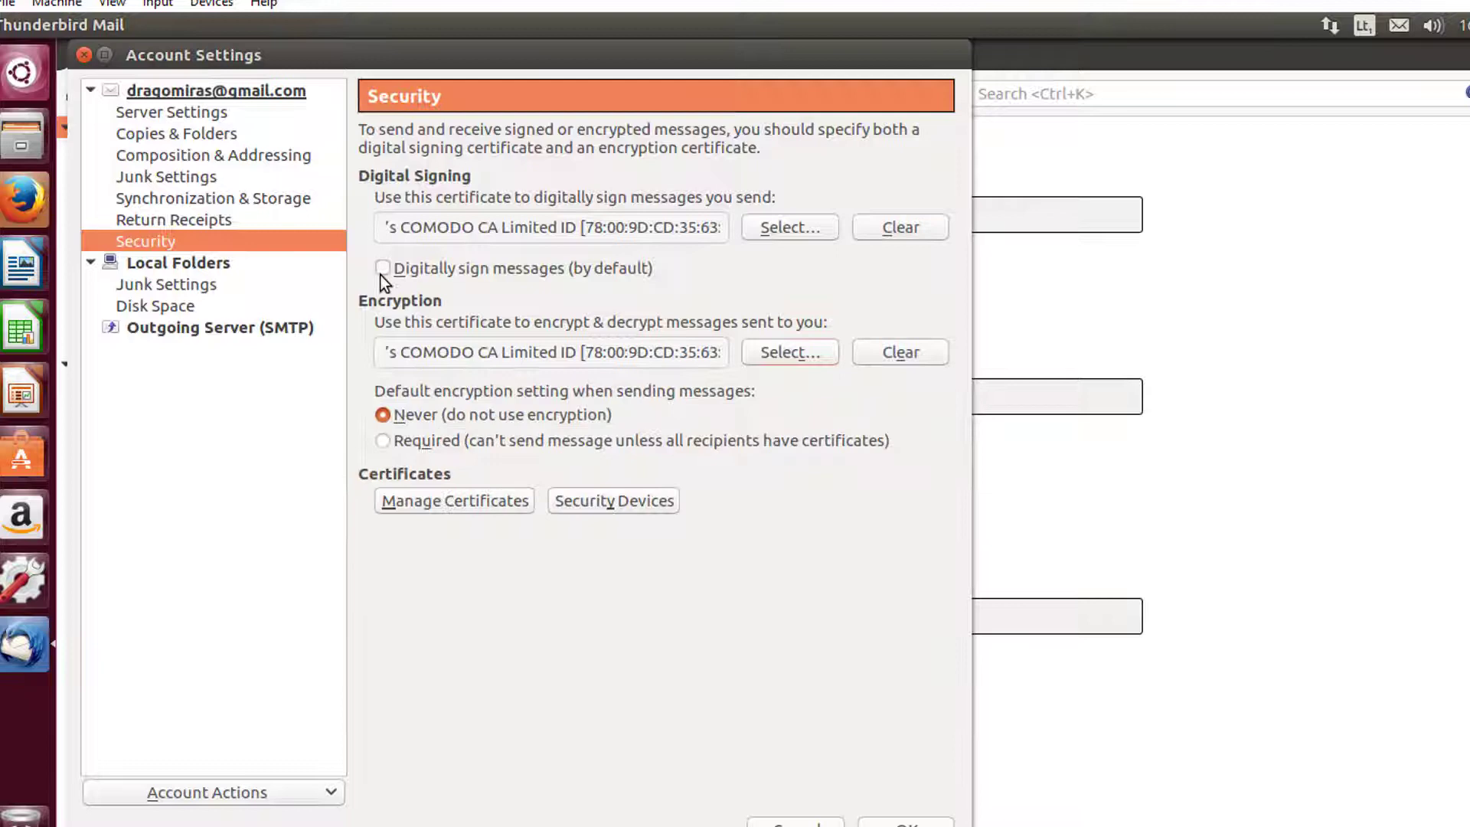
pyautogui.click(382, 268)
pyautogui.press('Return')
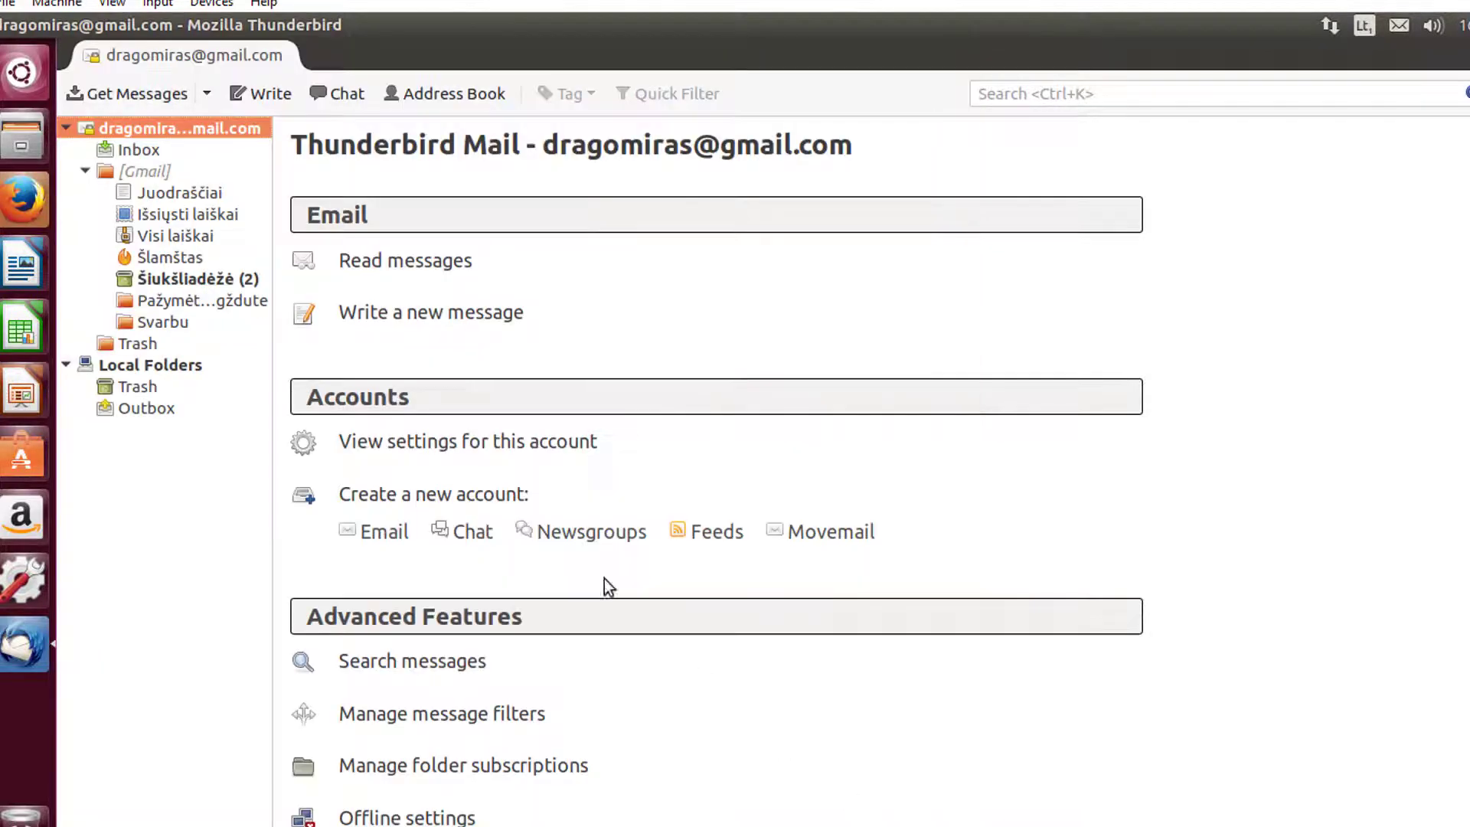
pyautogui.click(142, 150)
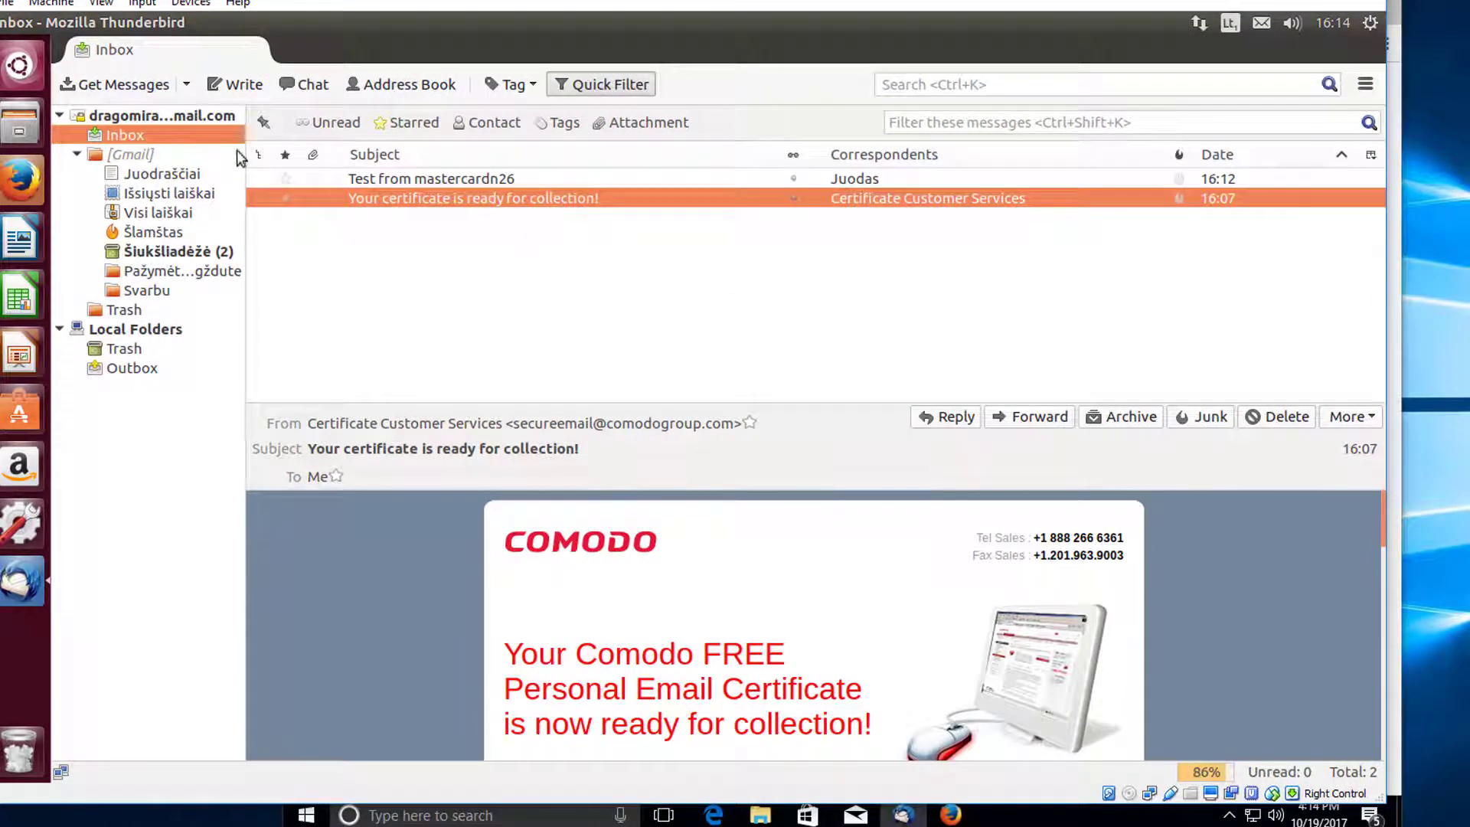
# - Address a new message to the mastercard account, turn on encryption, and review its security status
pyautogui.click(244, 84)
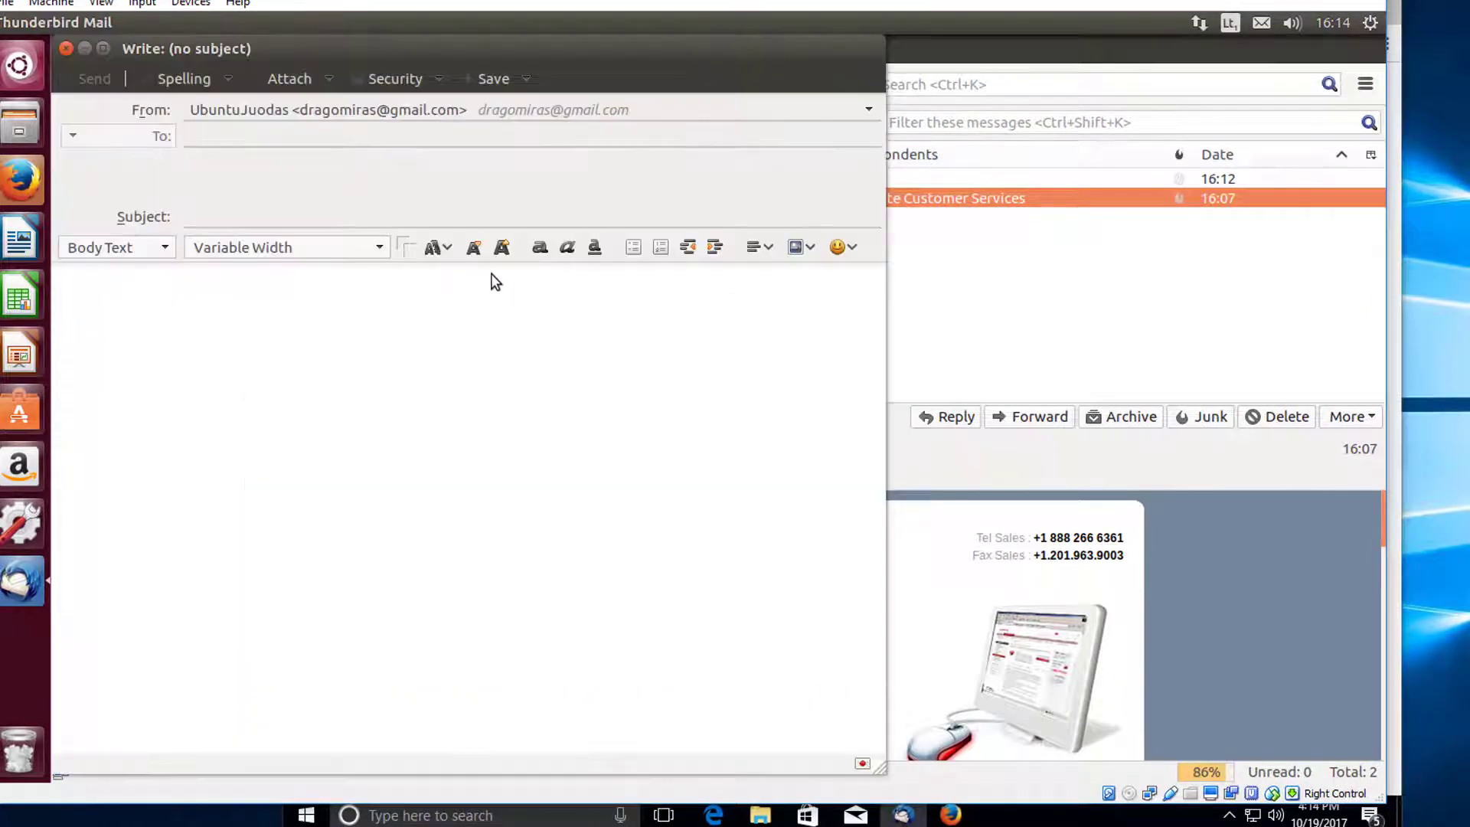
pyautogui.moveTo(365, 52); pyautogui.dragTo(609, 101)
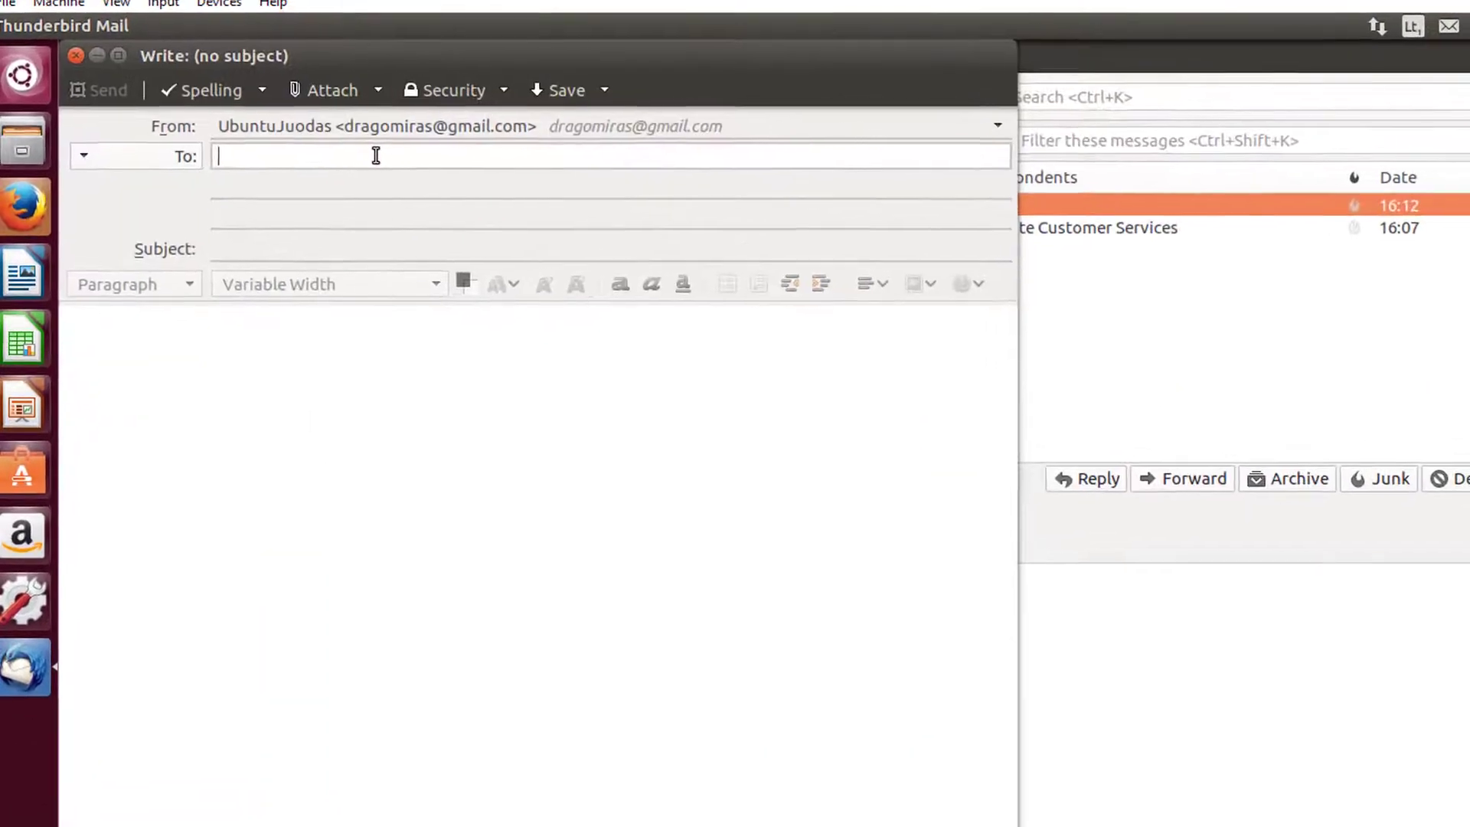
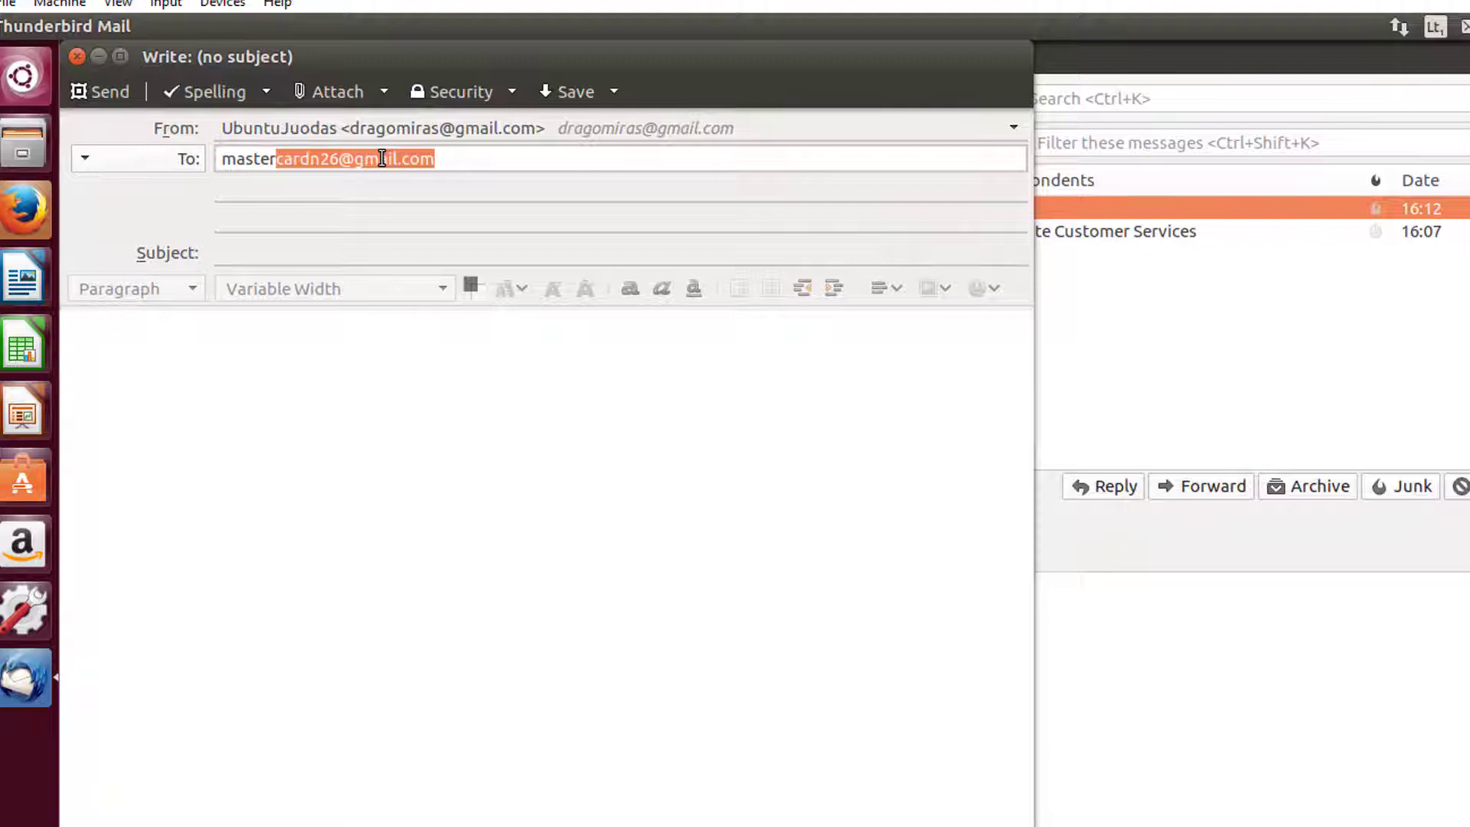
pyautogui.press('Return')
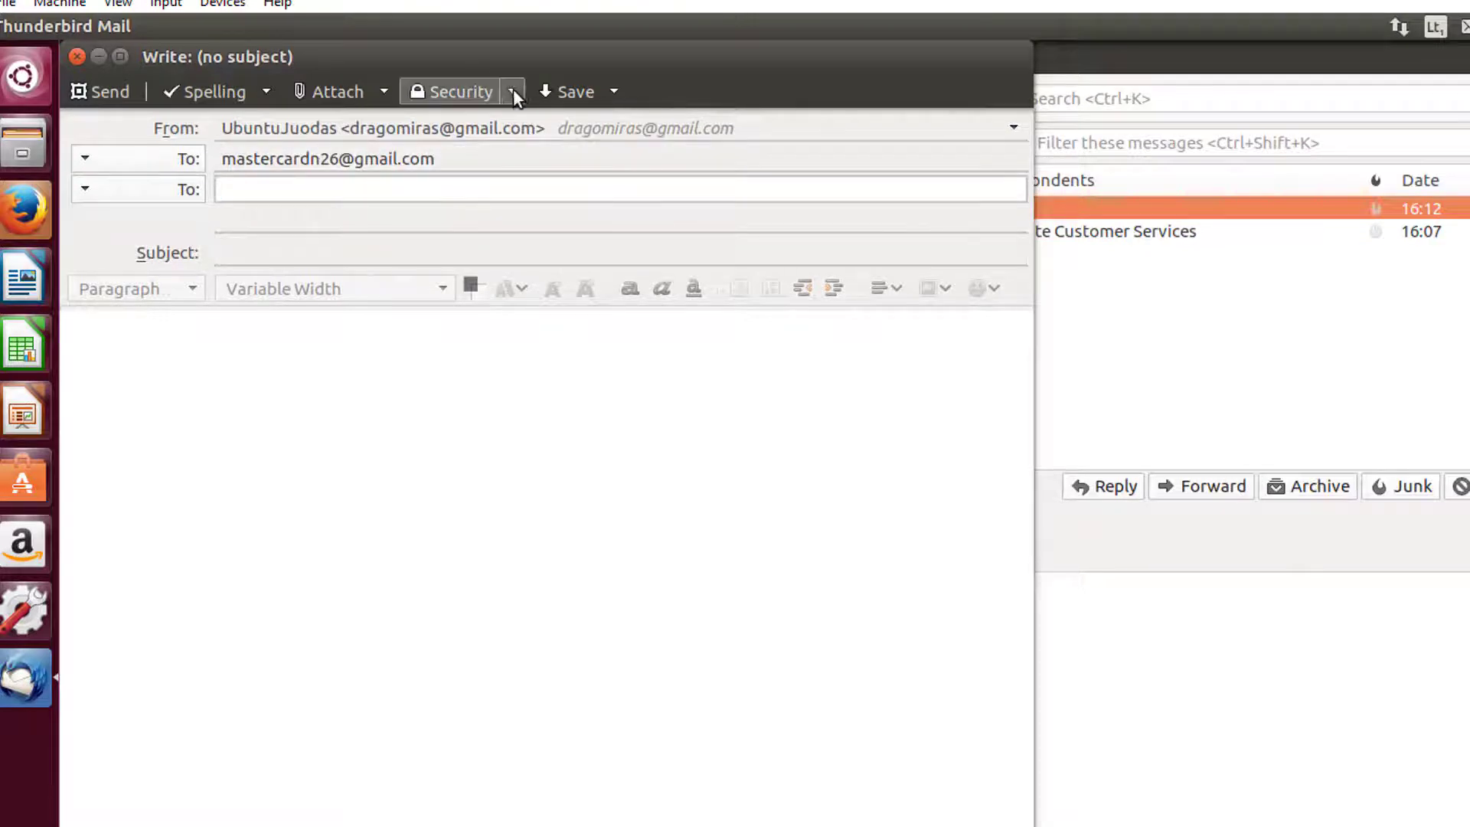
pyautogui.click(513, 89)
pyautogui.click(490, 121)
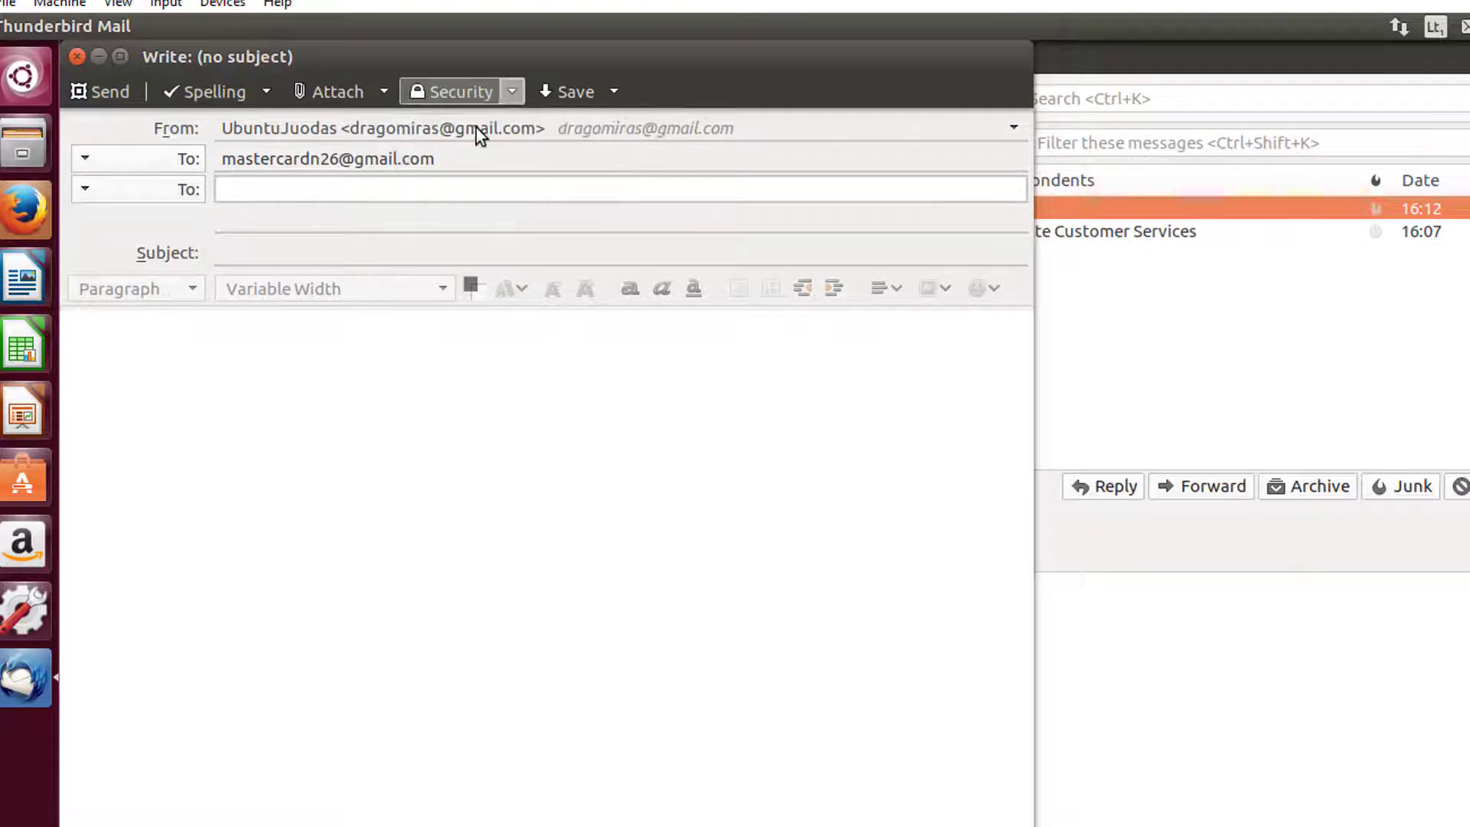
pyautogui.click(503, 88)
pyautogui.click(525, 173)
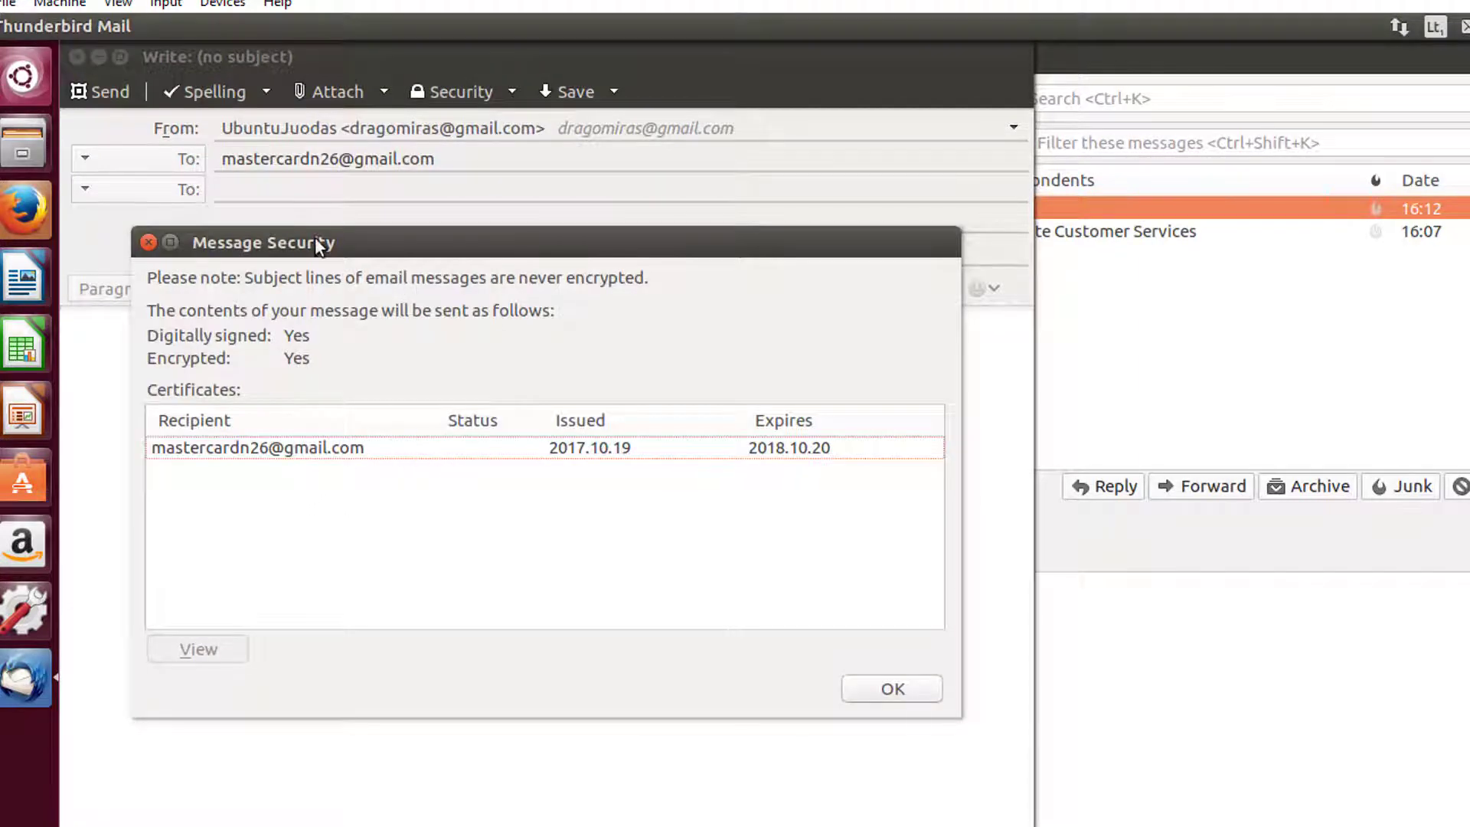
pyautogui.click(310, 161)
pyautogui.click(906, 692)
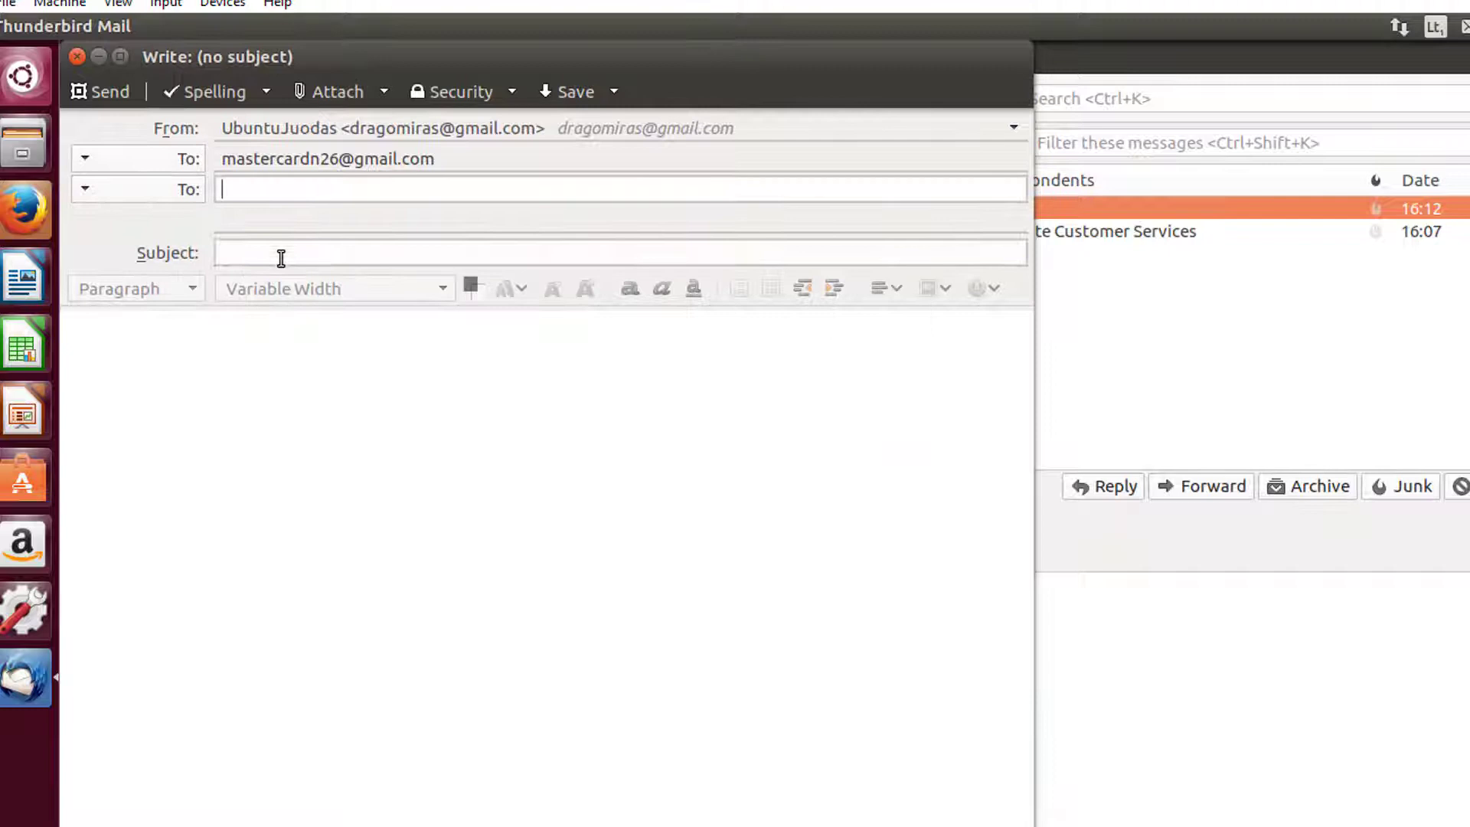
# - Enter subject 'Encrypted message to mastercard', copy it into the body, and send
pyautogui.click(281, 259)
pyautogui.write('Encry')
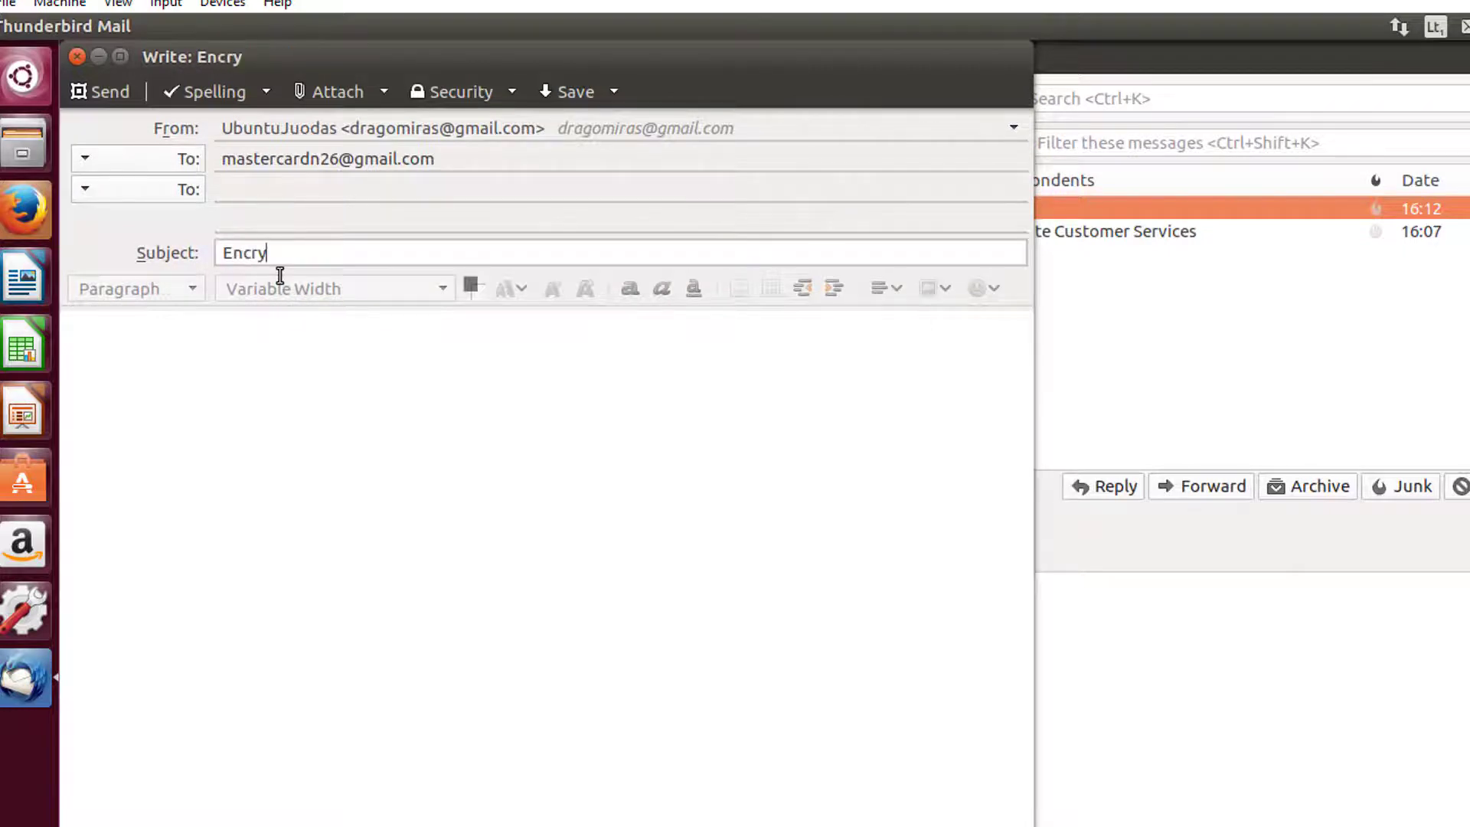
pyautogui.write('pted message ')
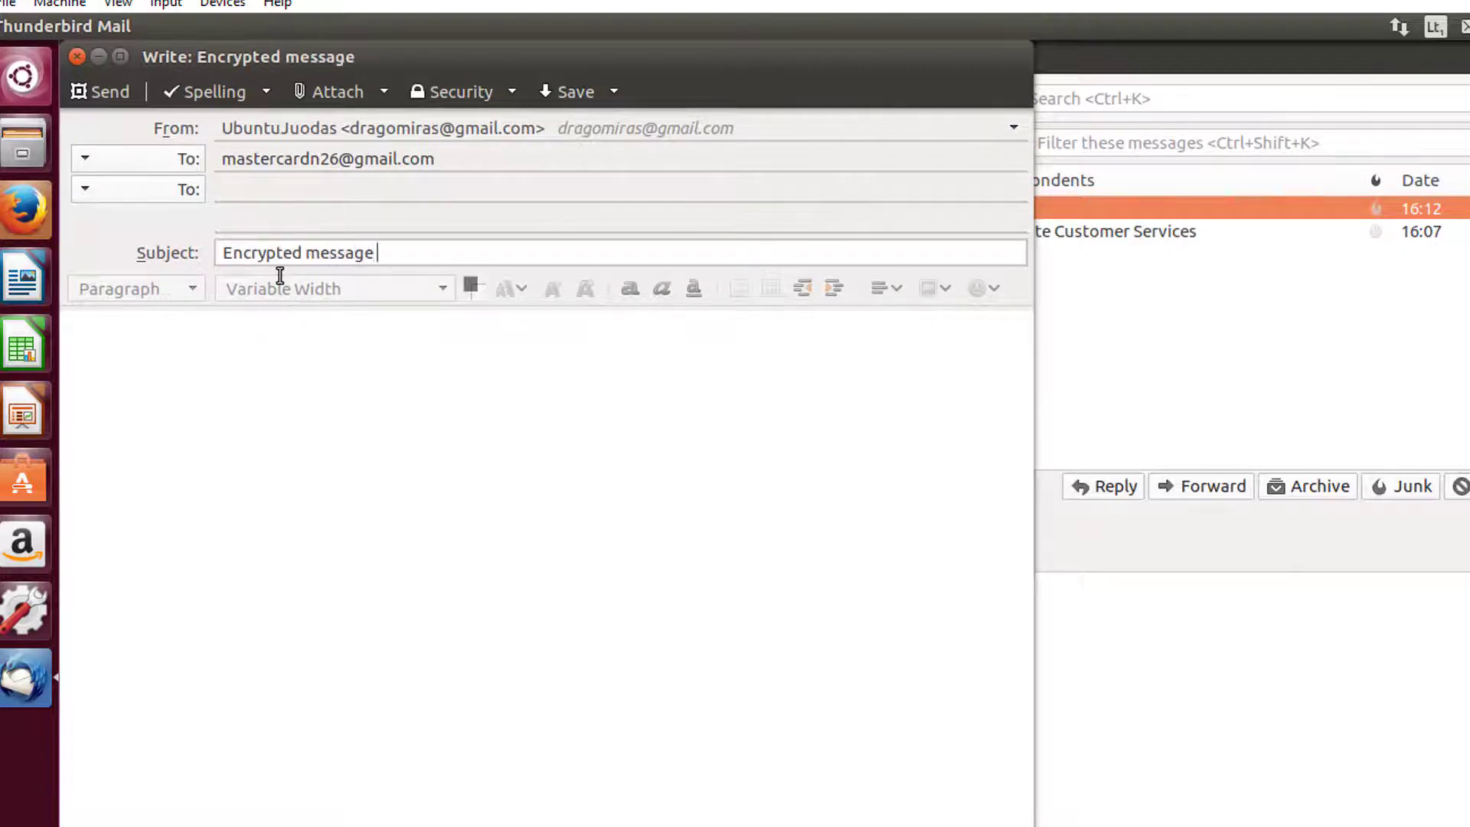
pyautogui.write('to mastercar')
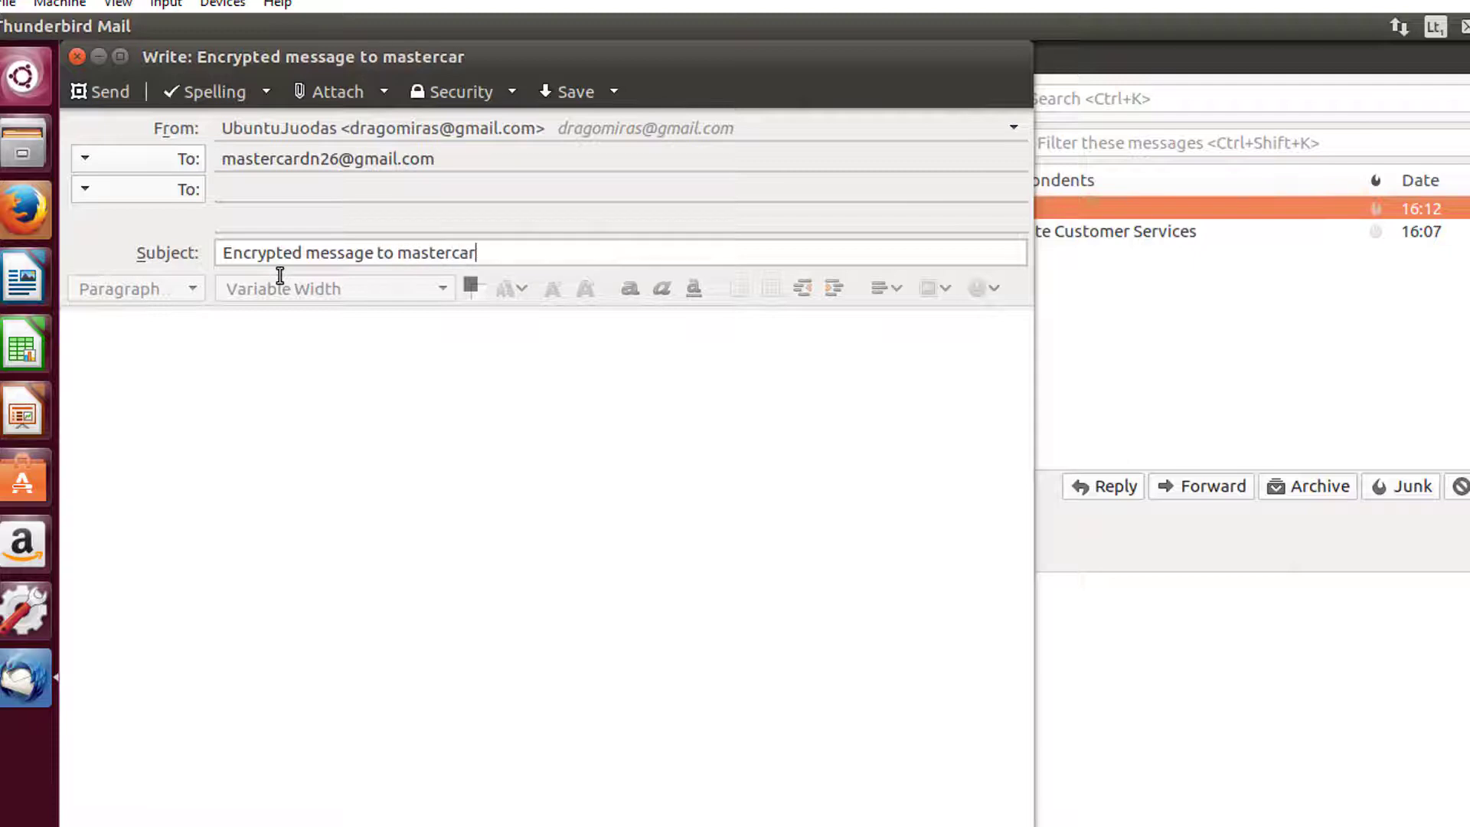
pyautogui.write('d')
pyautogui.hotkey('ctrl', 'a')
pyautogui.hotkey('ctrl', 'c')
pyautogui.click(397, 420)
pyautogui.hotkey('ctrl', 'v')
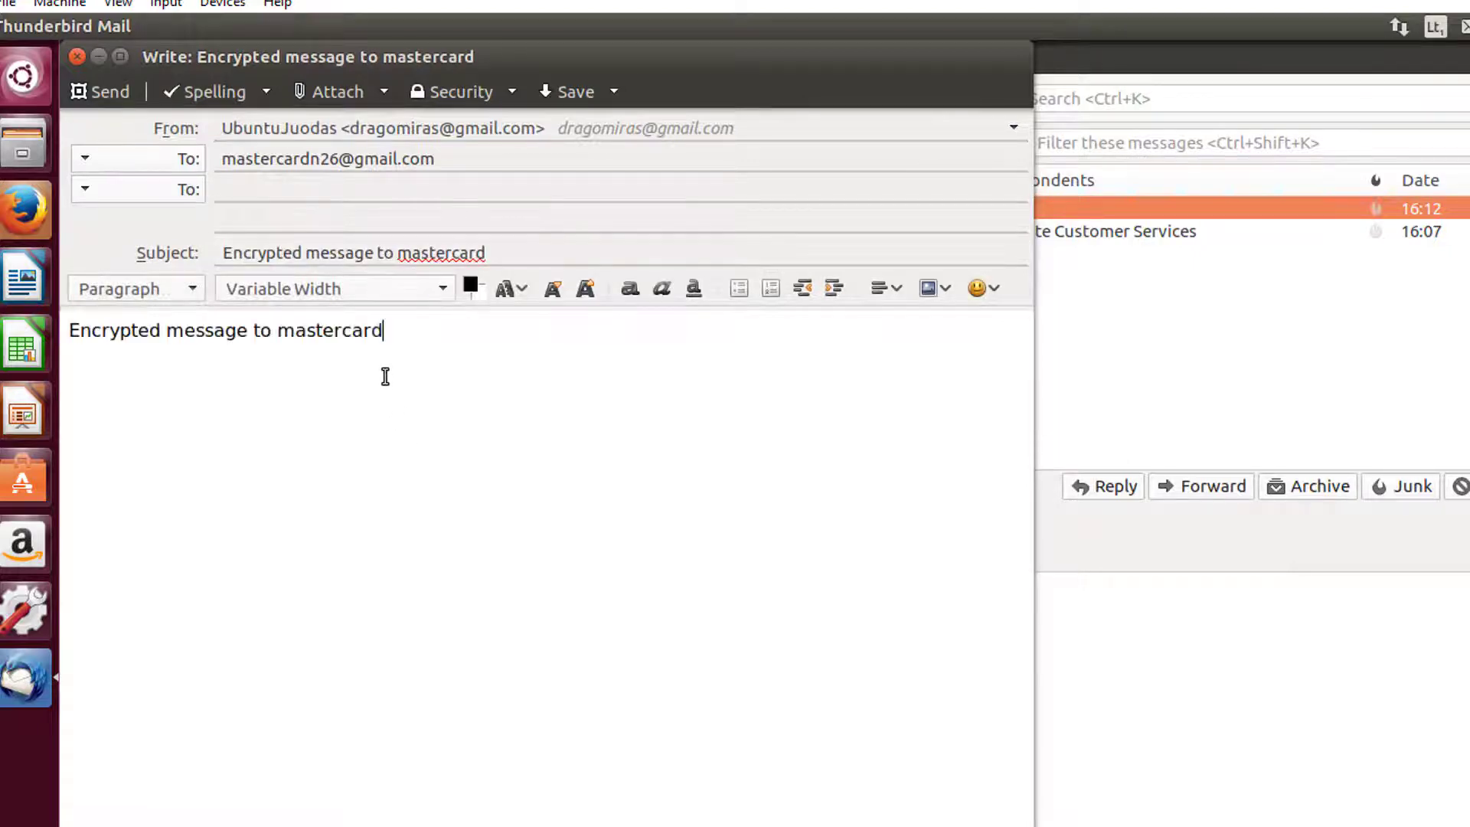
pyautogui.click(95, 99)
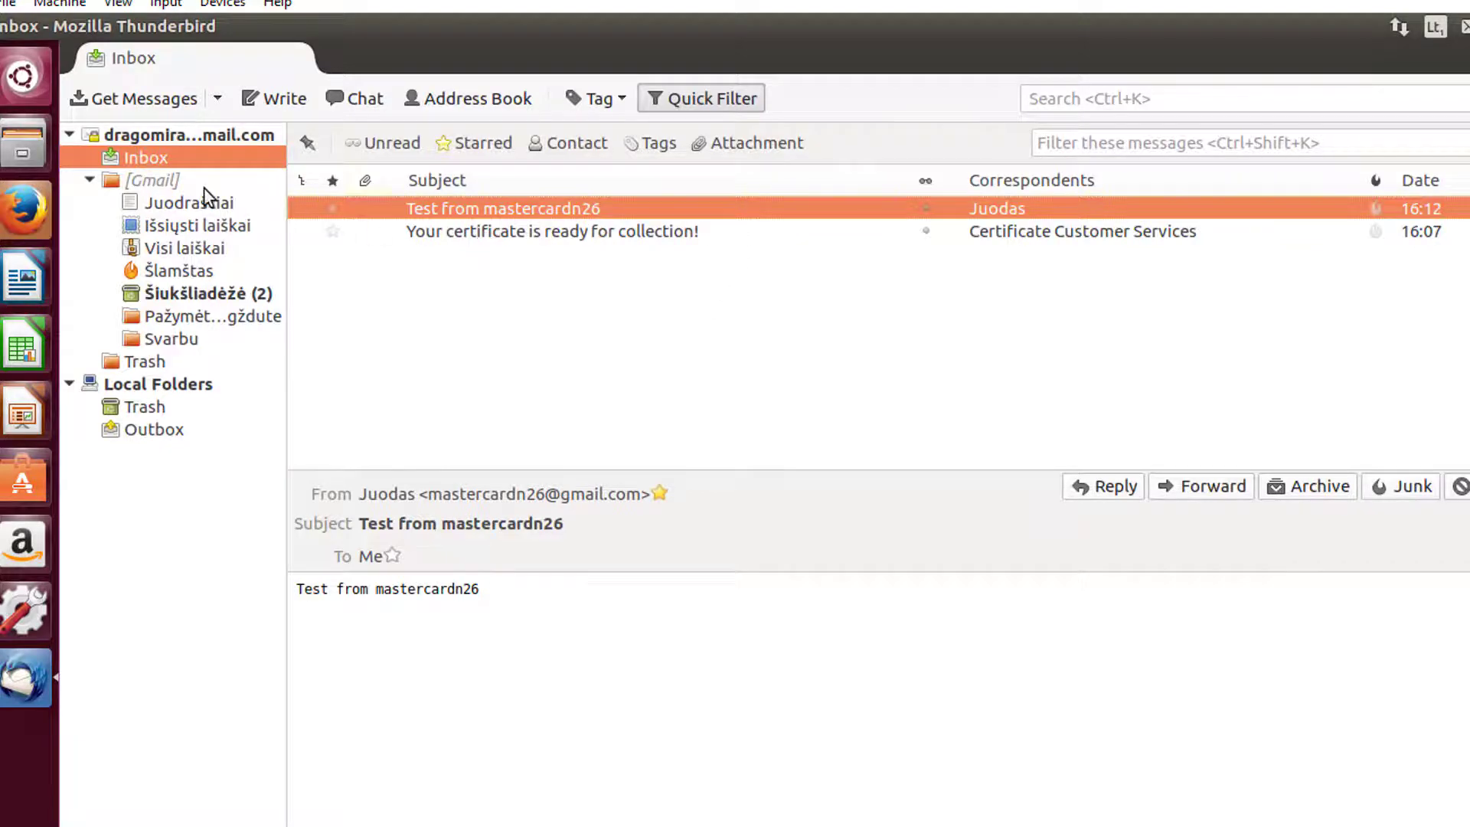
# - Start a new message to the mastercard address after checking the security options
pyautogui.click(303, 103)
pyautogui.click(511, 91)
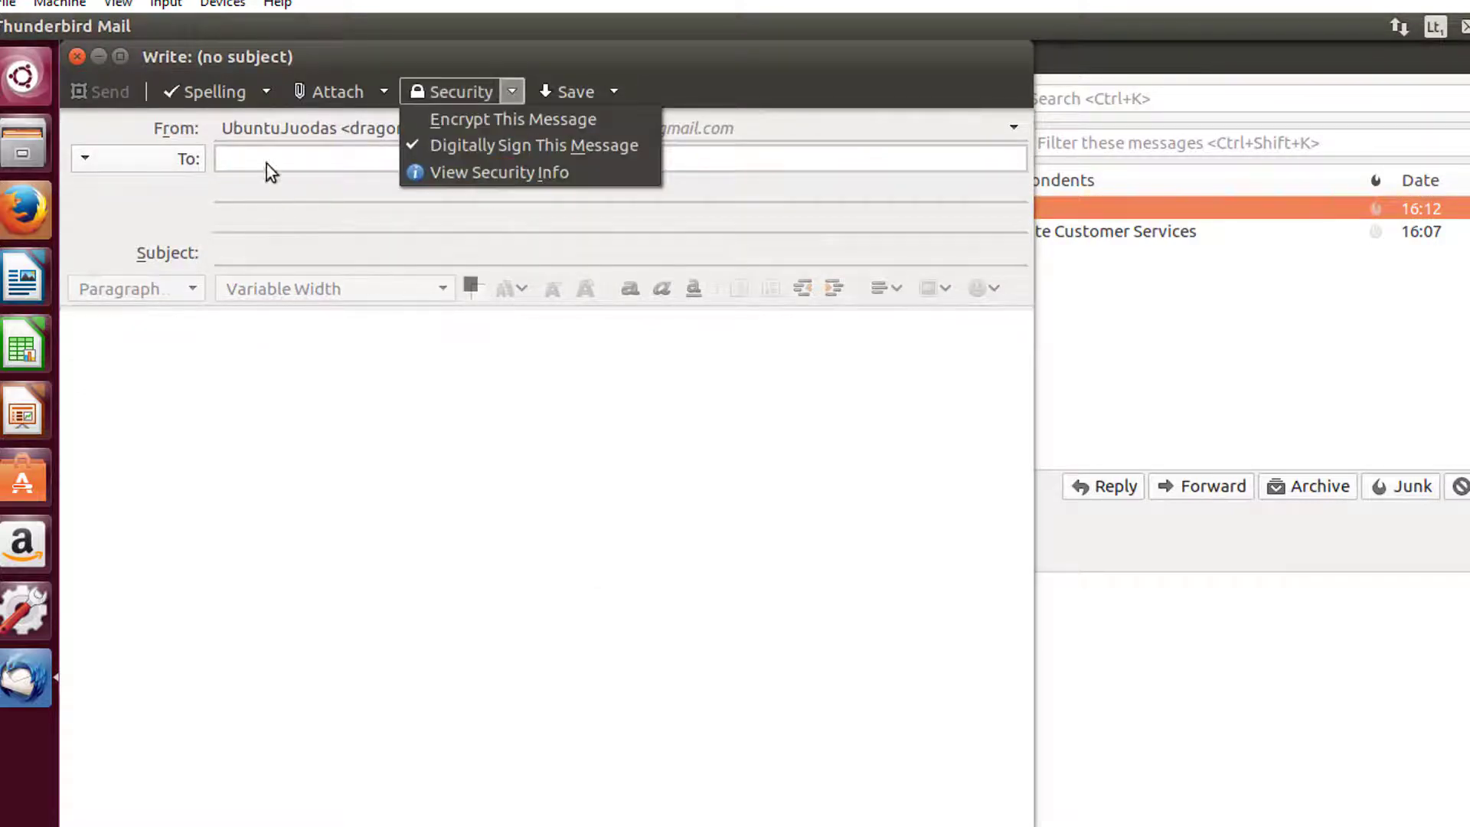
pyautogui.click(305, 172)
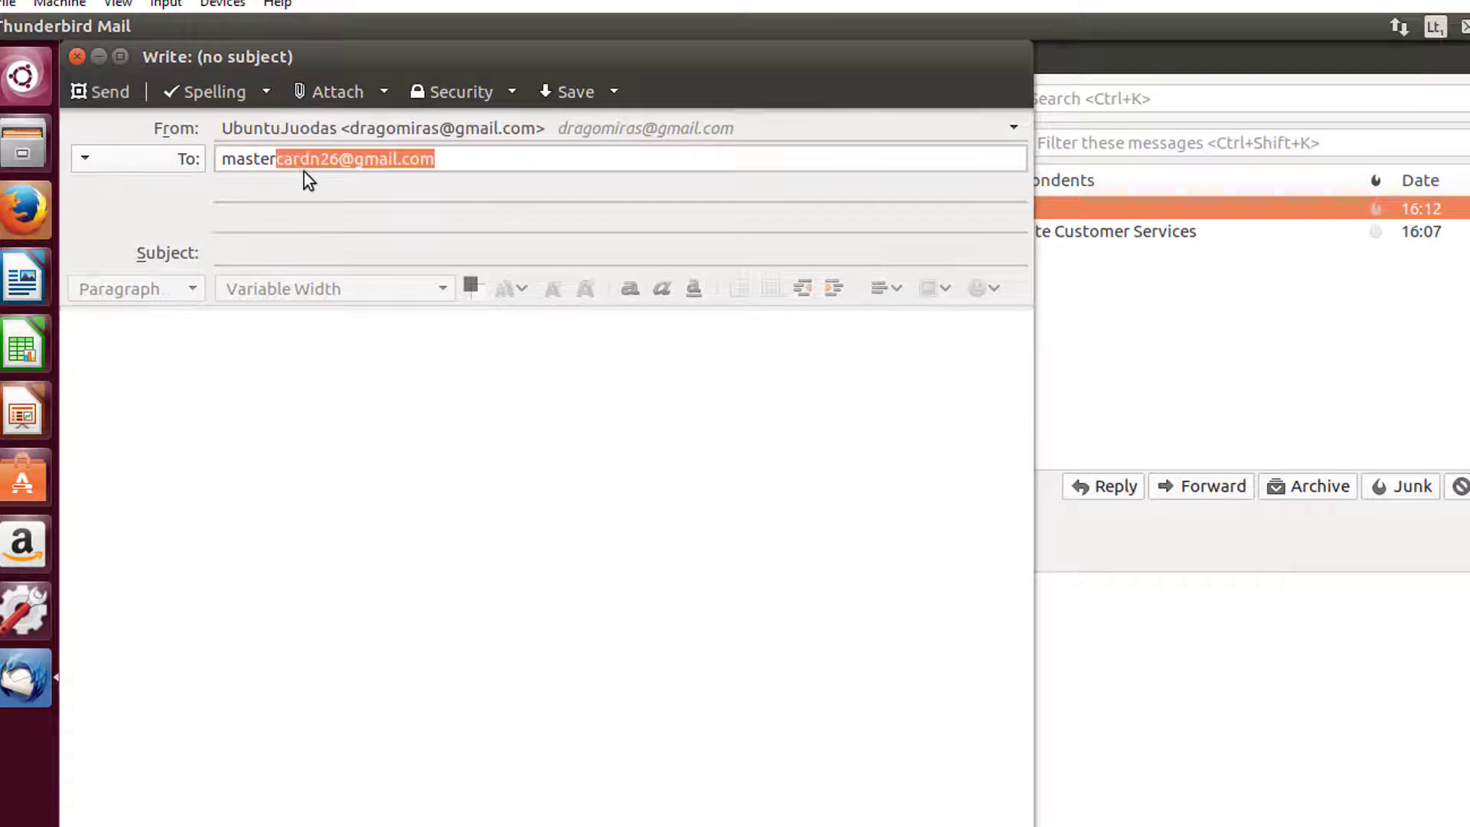
pyautogui.click(291, 249)
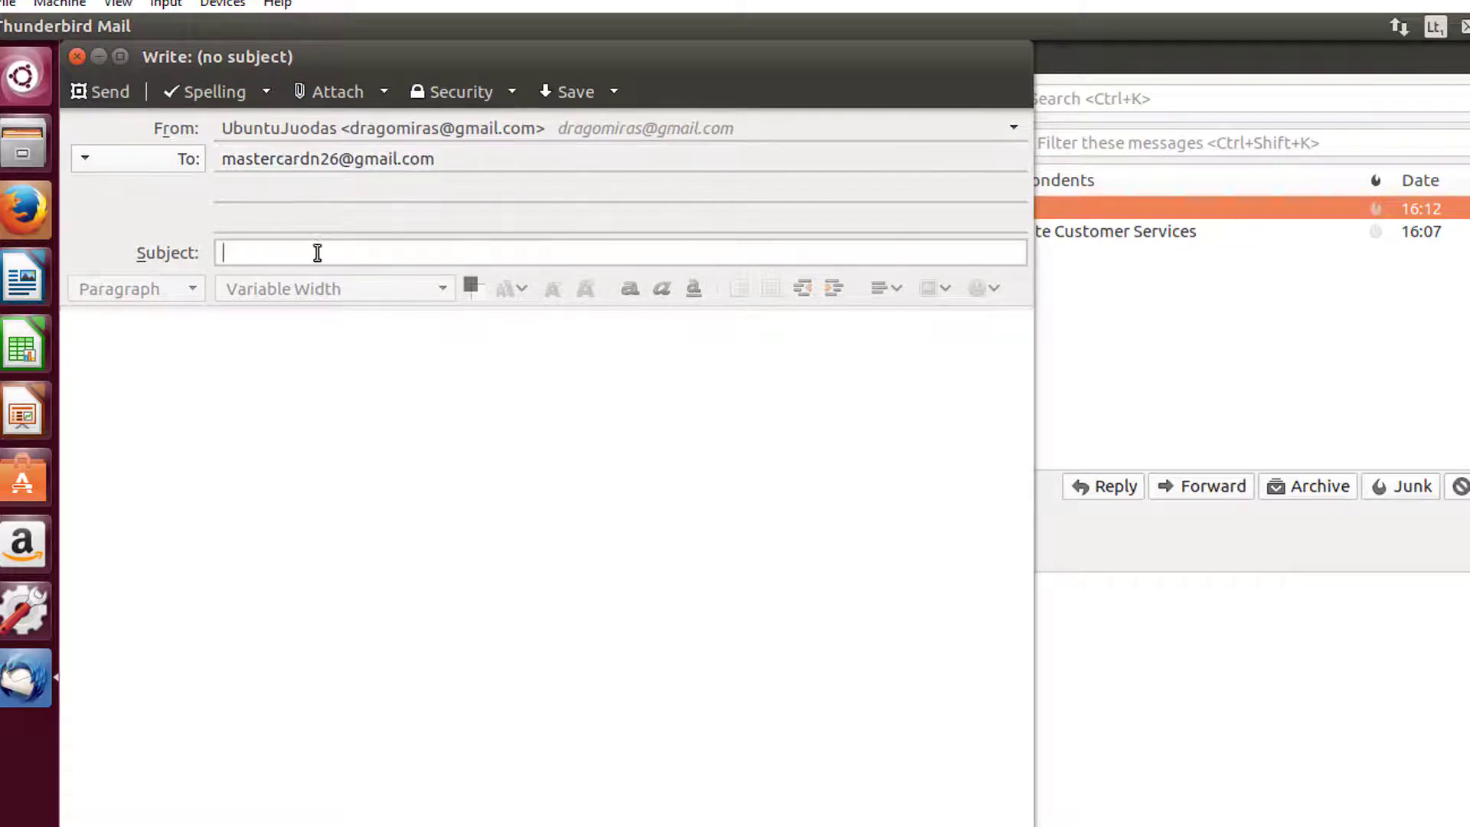
# - Enter subject 'Signed message from dragomiras' and copy it into the body
pyautogui.write('Signed mess')
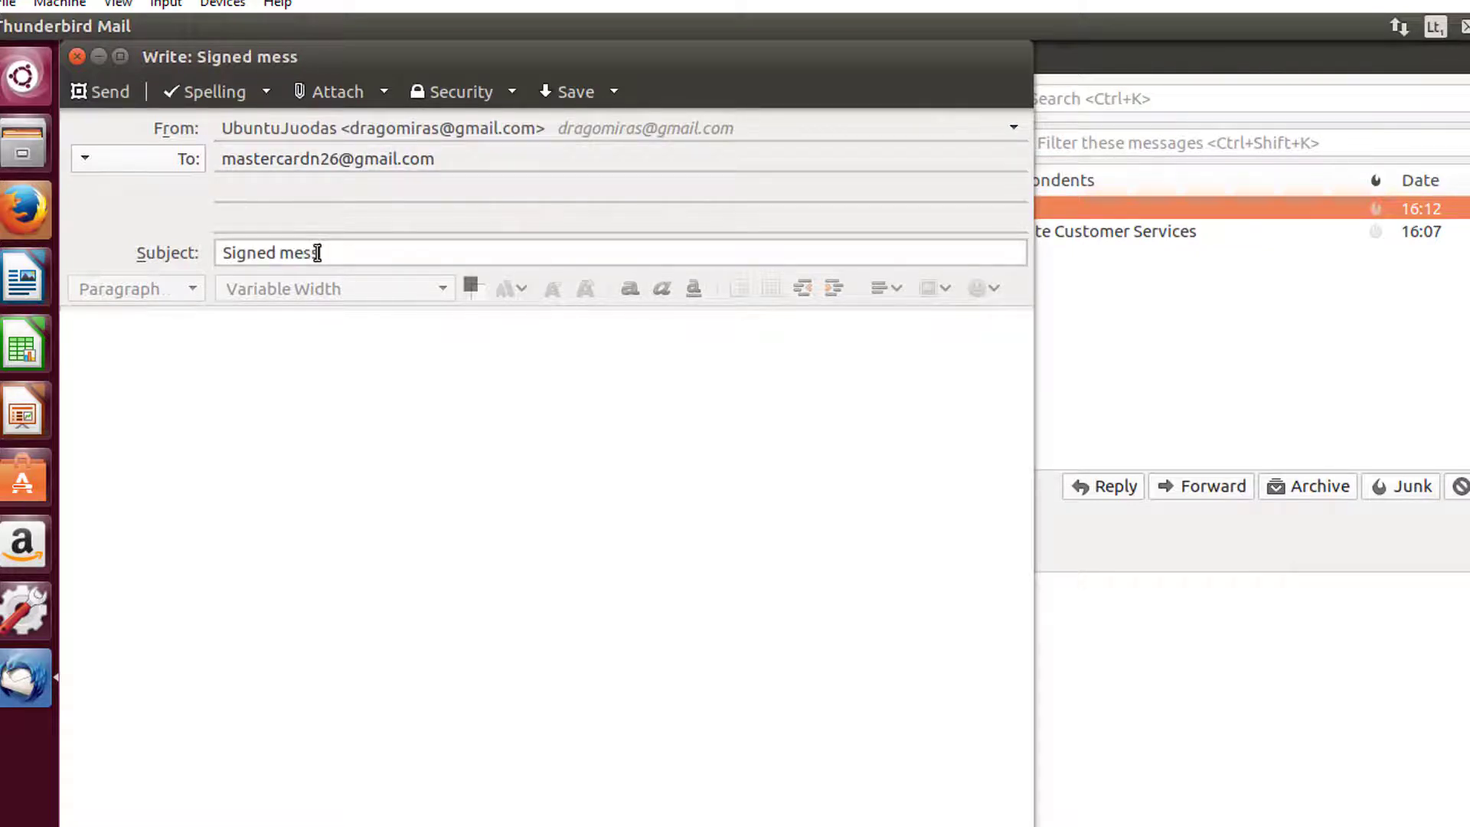
pyautogui.write('age from m')
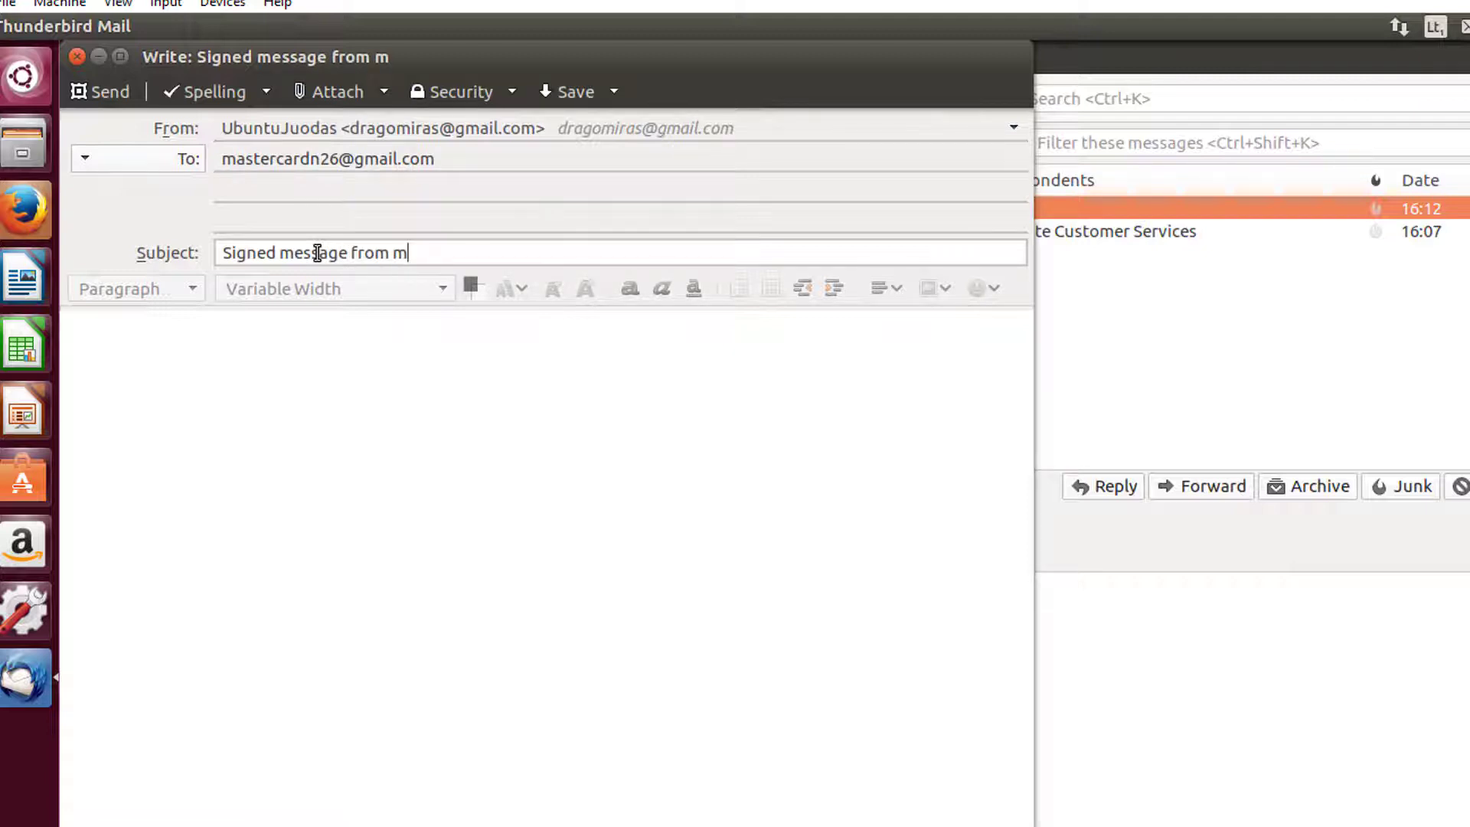
pyautogui.press('BackSpace')
pyautogui.write('dragomiras')
pyautogui.hotkey('ctrl', 'a')
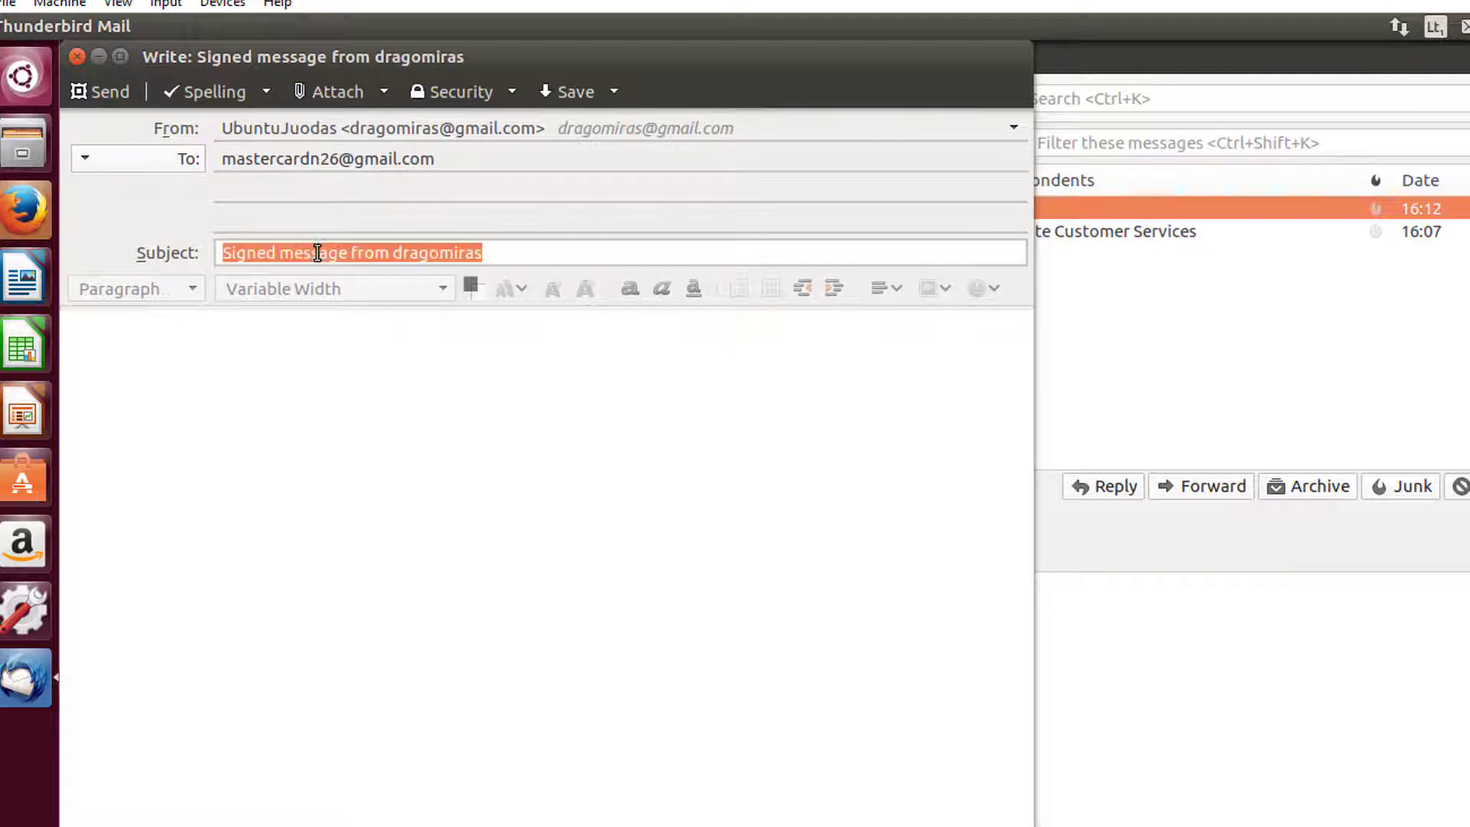
pyautogui.hotkey('ctrl', 'c')
pyautogui.click(361, 396)
pyautogui.hotkey('ctrl', 'v')
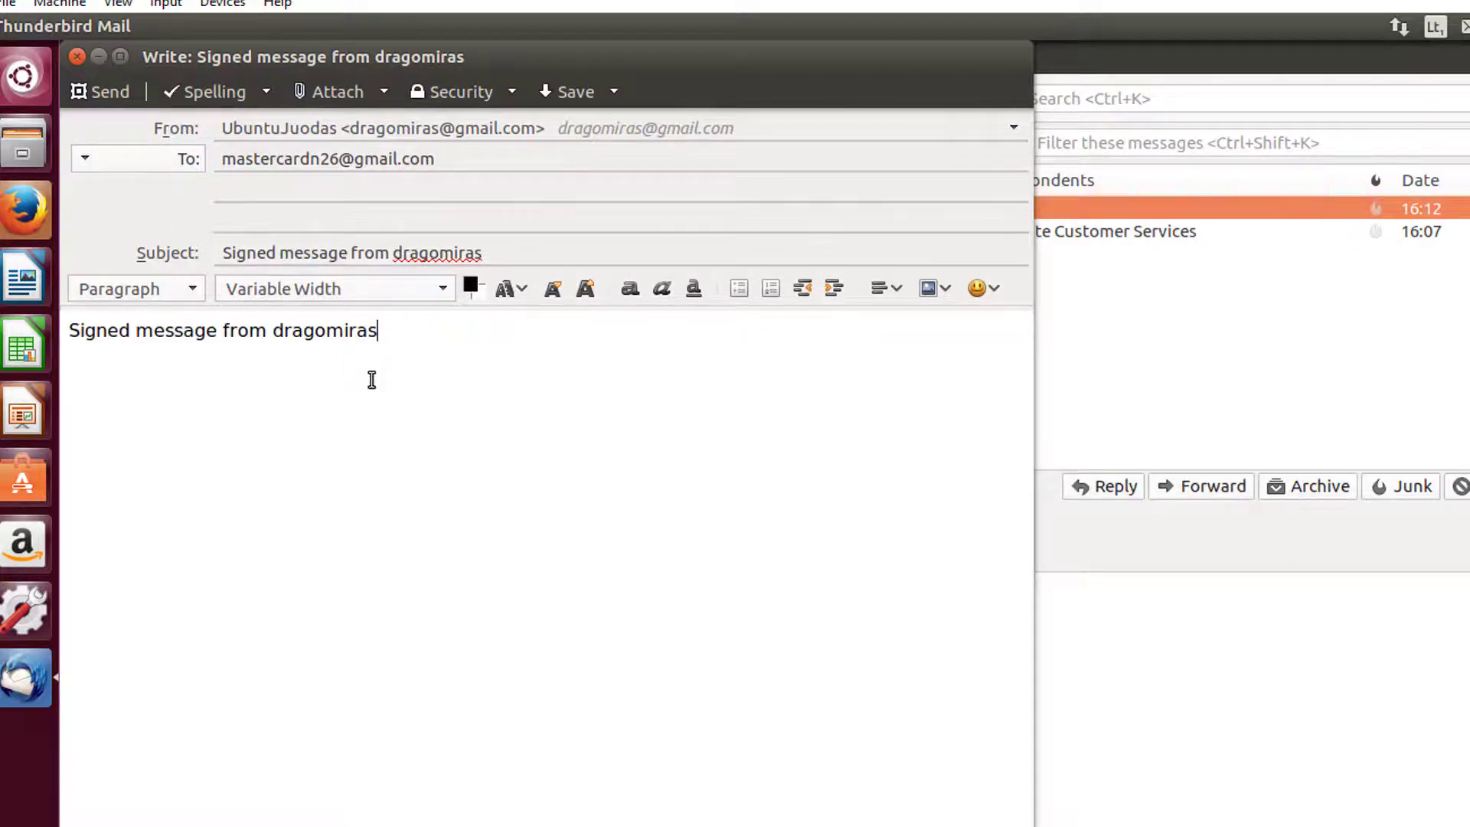
# - Verify the message is signed but not encrypted, then send it
pyautogui.click(496, 81)
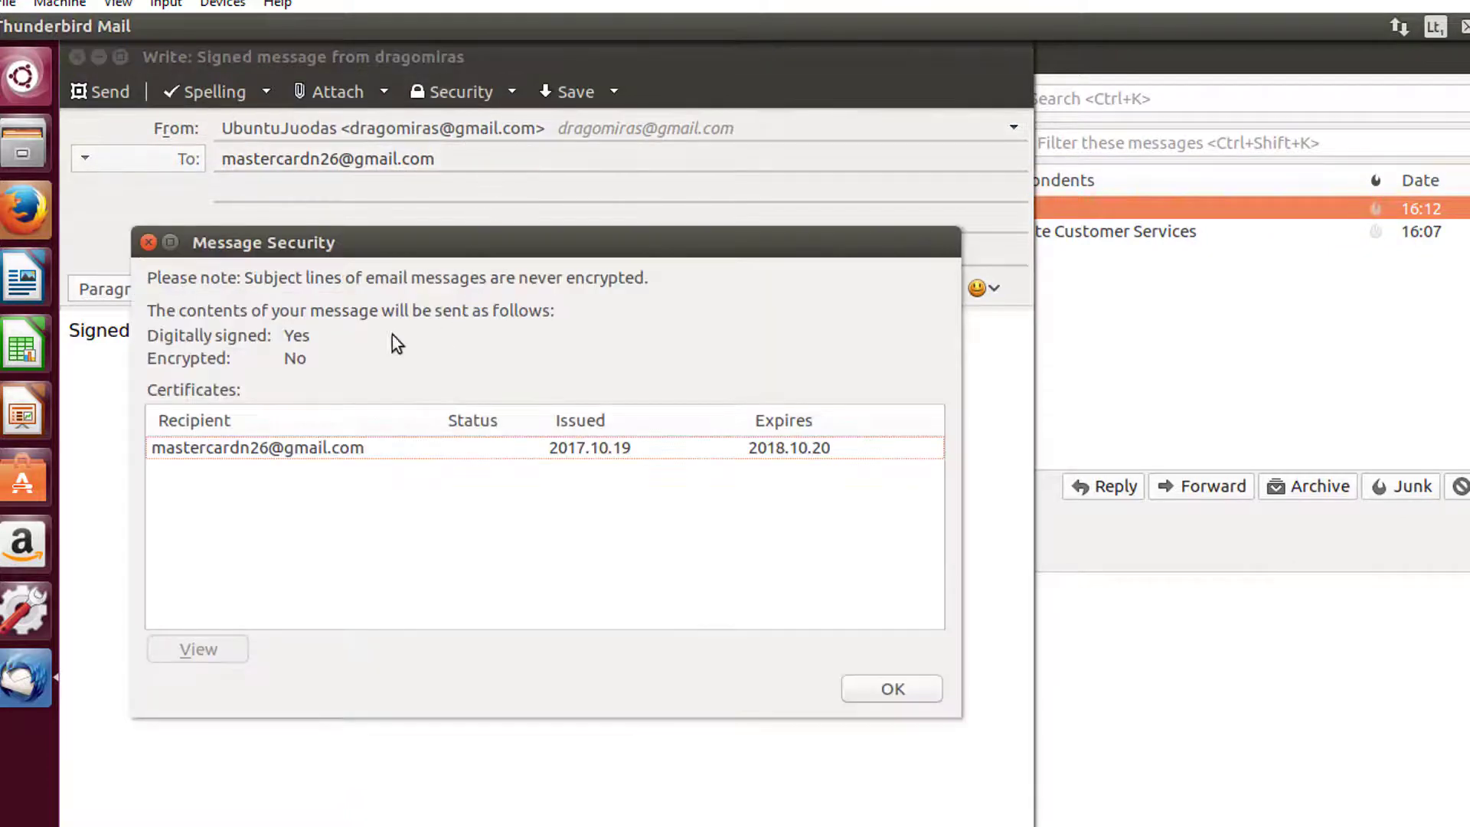
pyautogui.press('Escape')
pyautogui.click(511, 92)
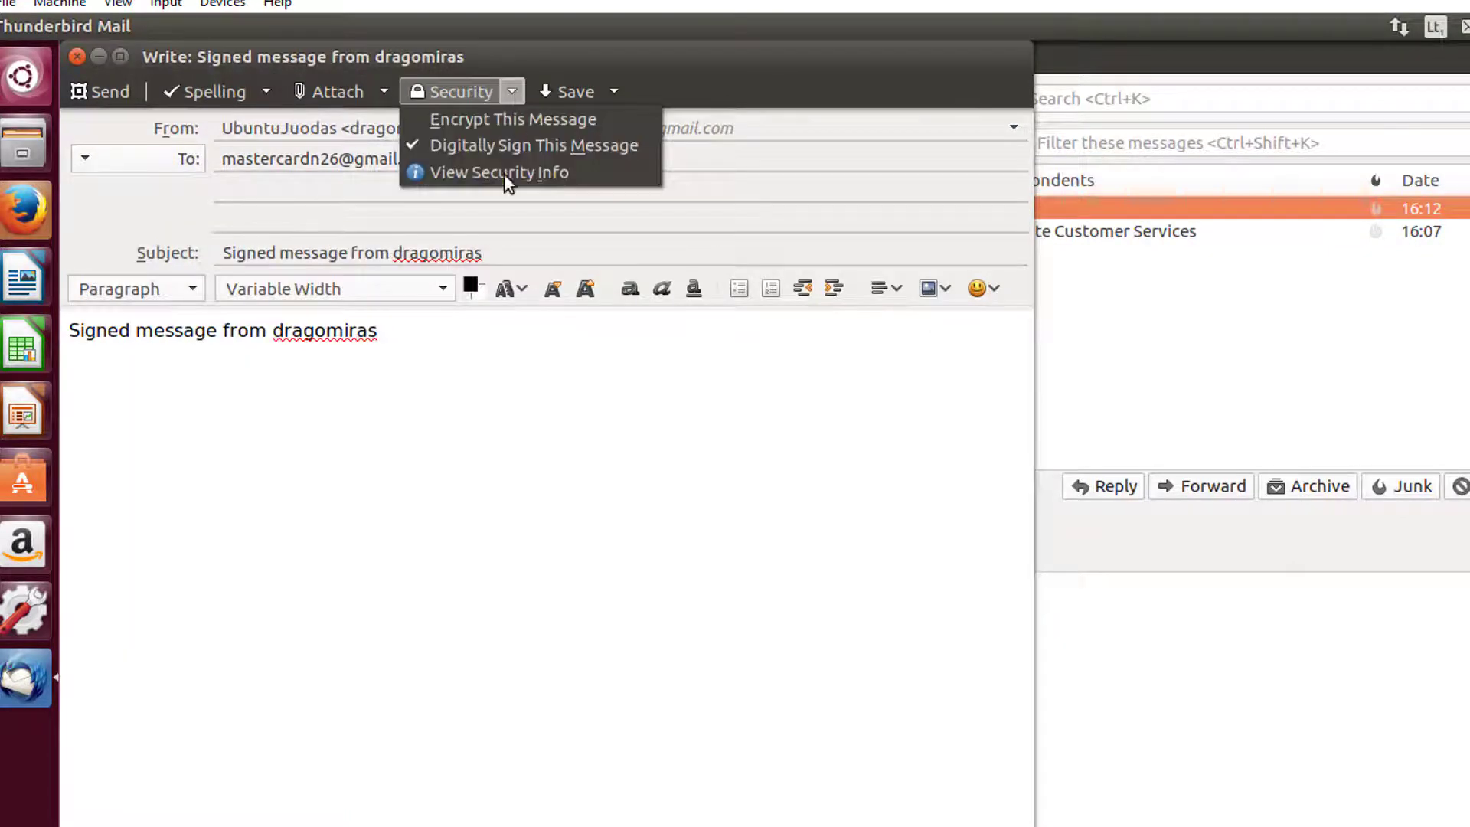
pyautogui.click(545, 58)
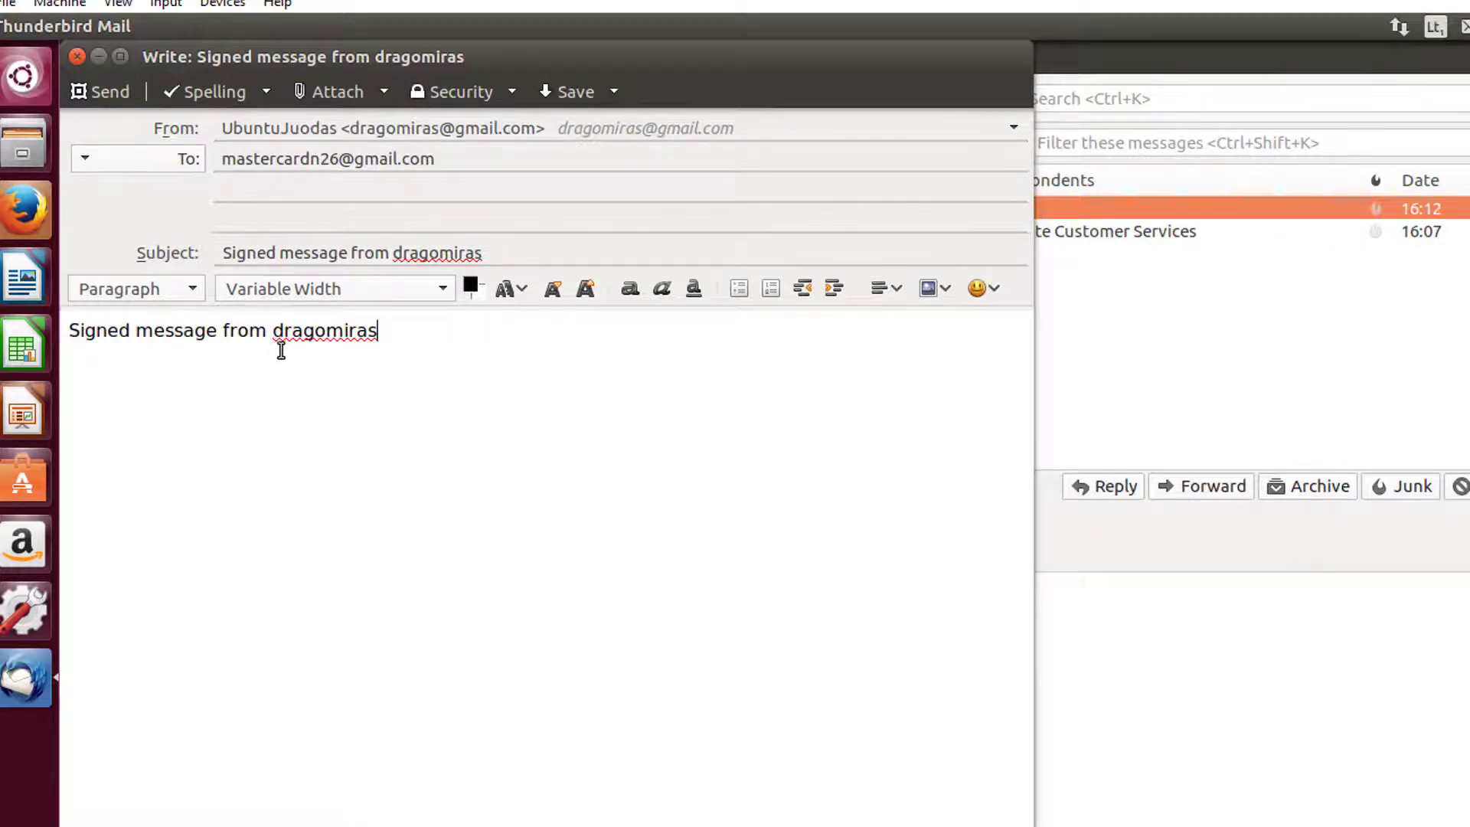
pyautogui.click(107, 85)
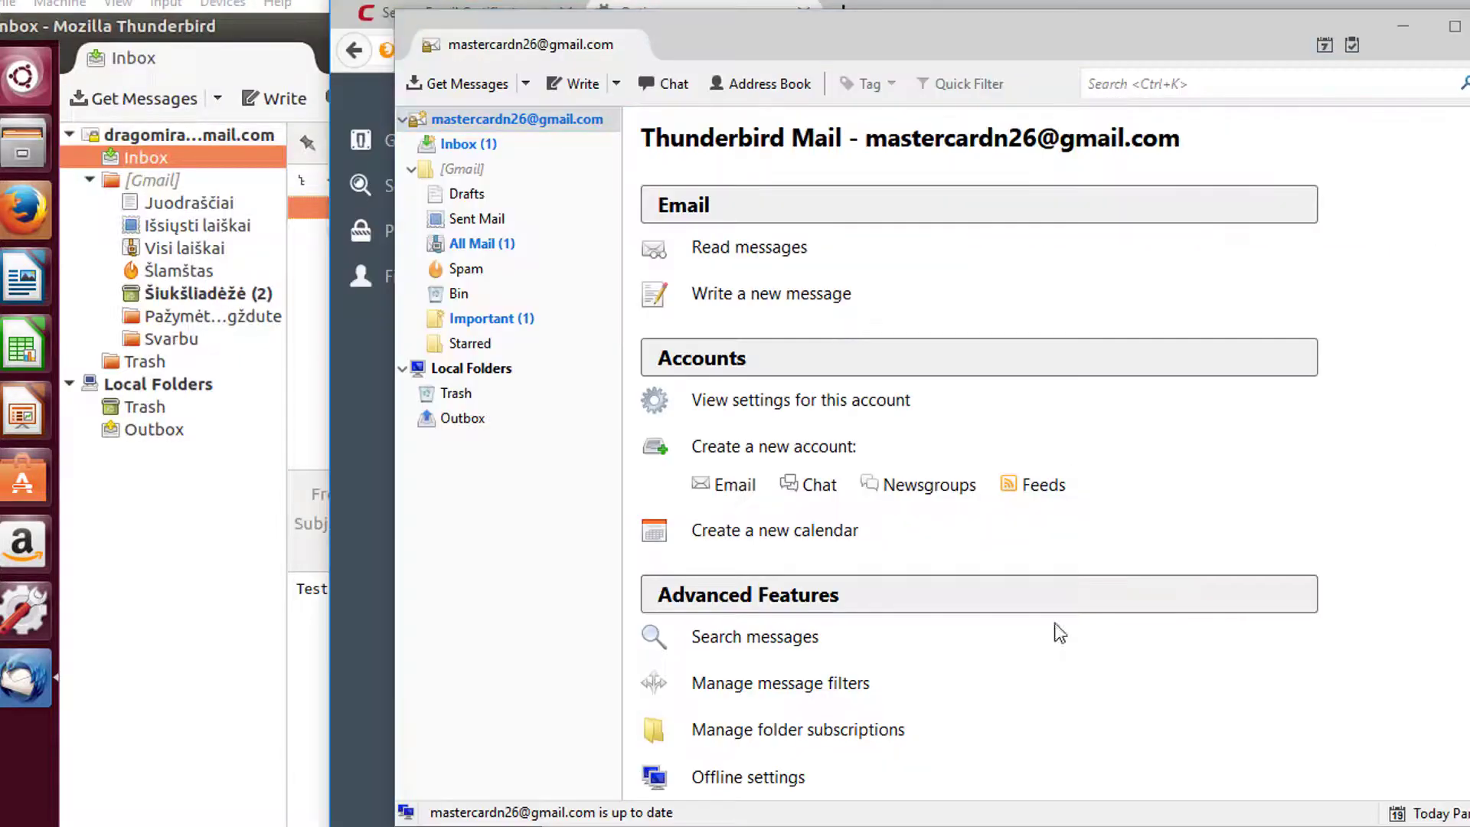
# - Get new mail, then read the signed message and 'Encrypted message to mastercard'
pyautogui.click(469, 144)
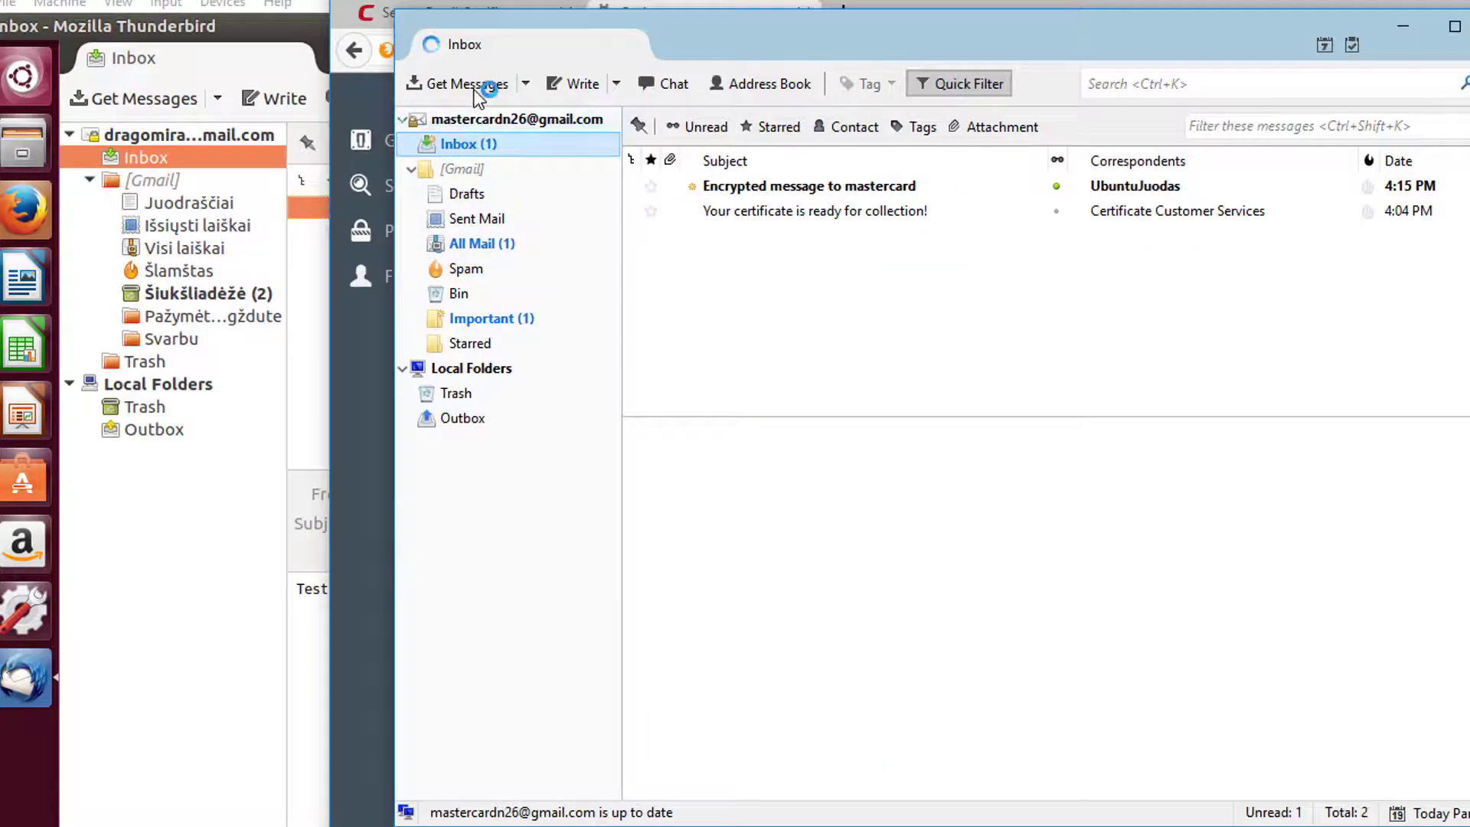
pyautogui.click(471, 85)
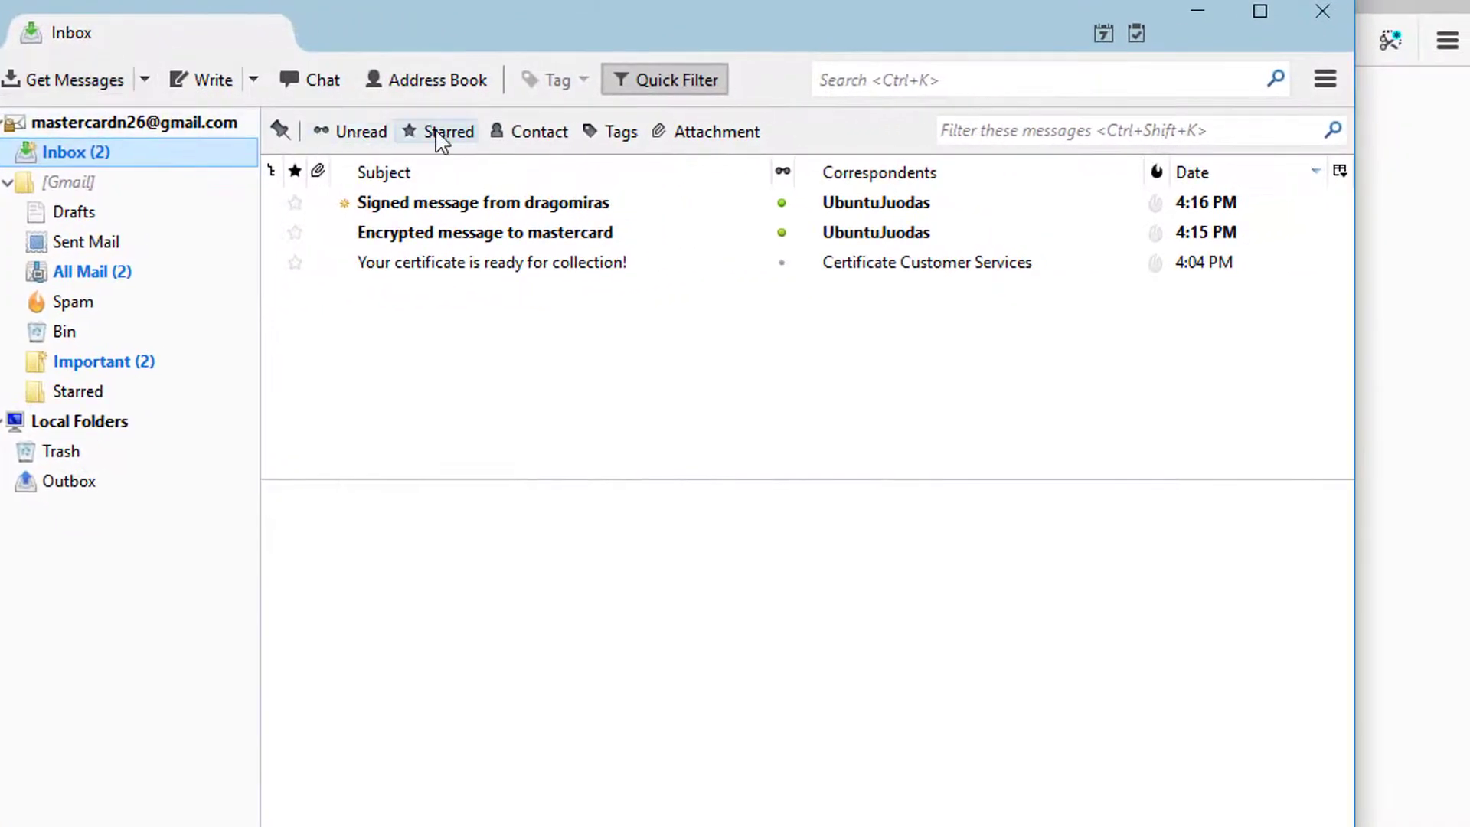
pyautogui.click(509, 213)
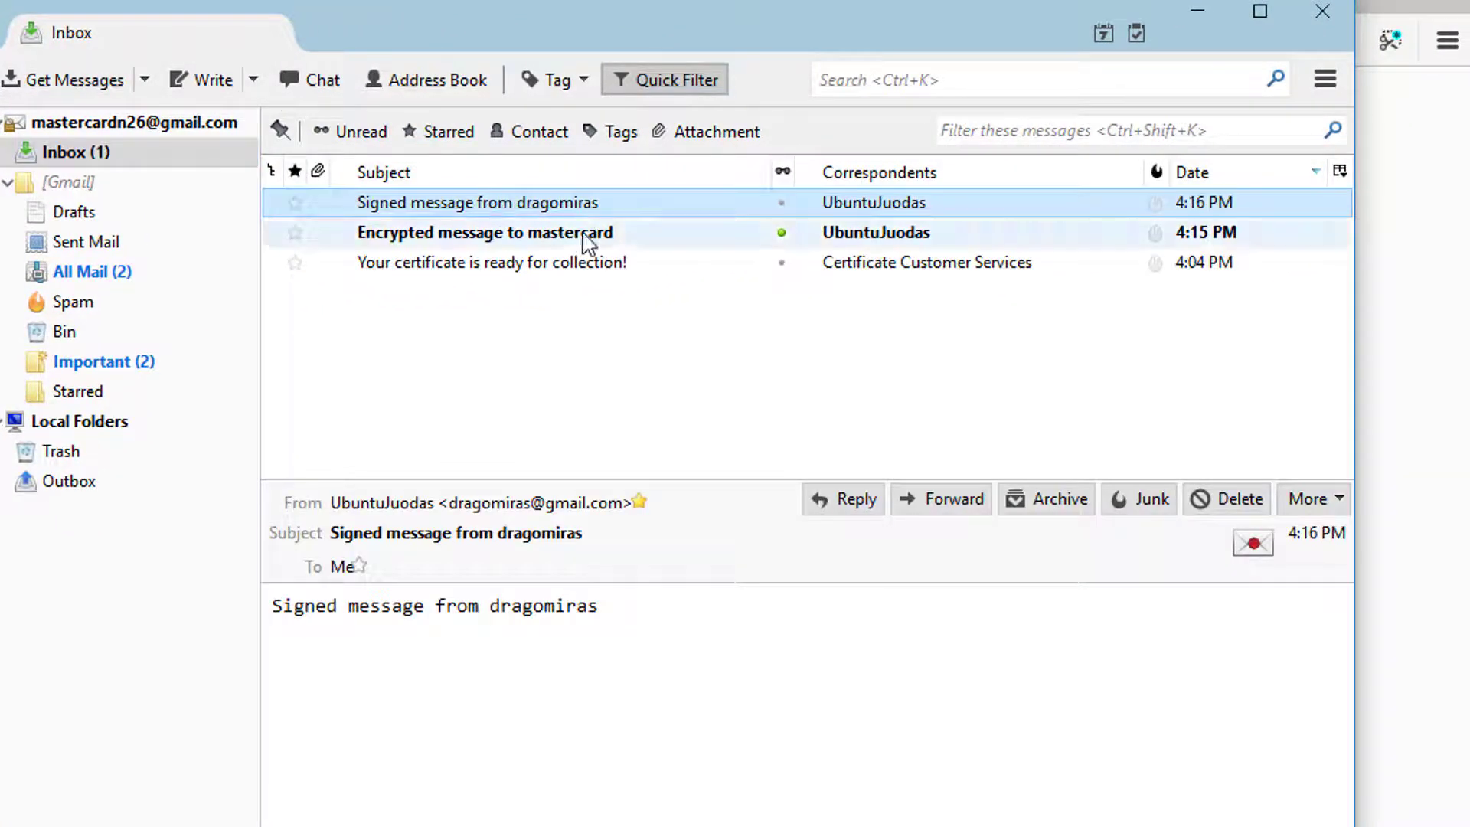
pyautogui.click(587, 244)
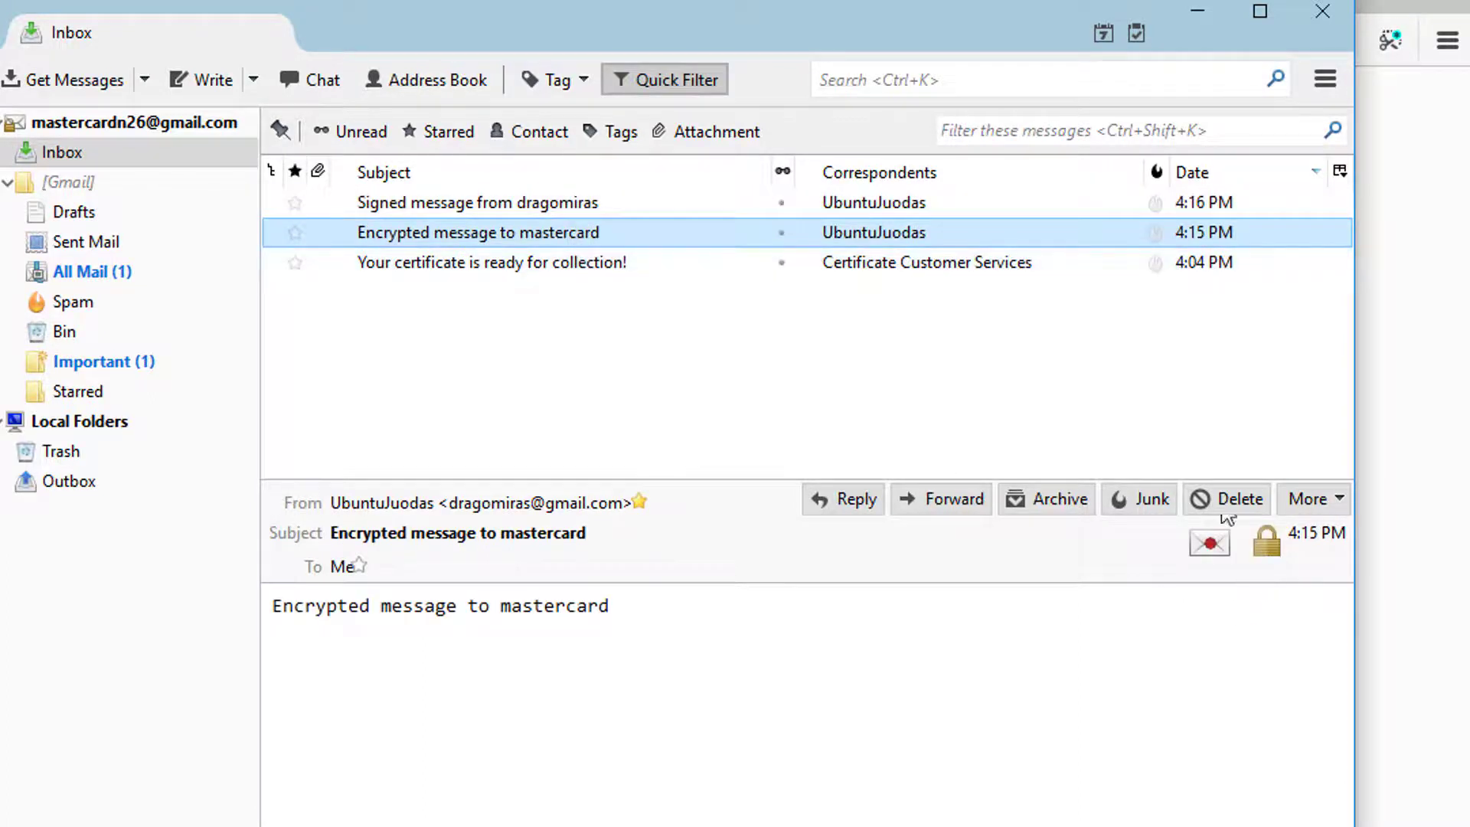
pyautogui.click(220, 86)
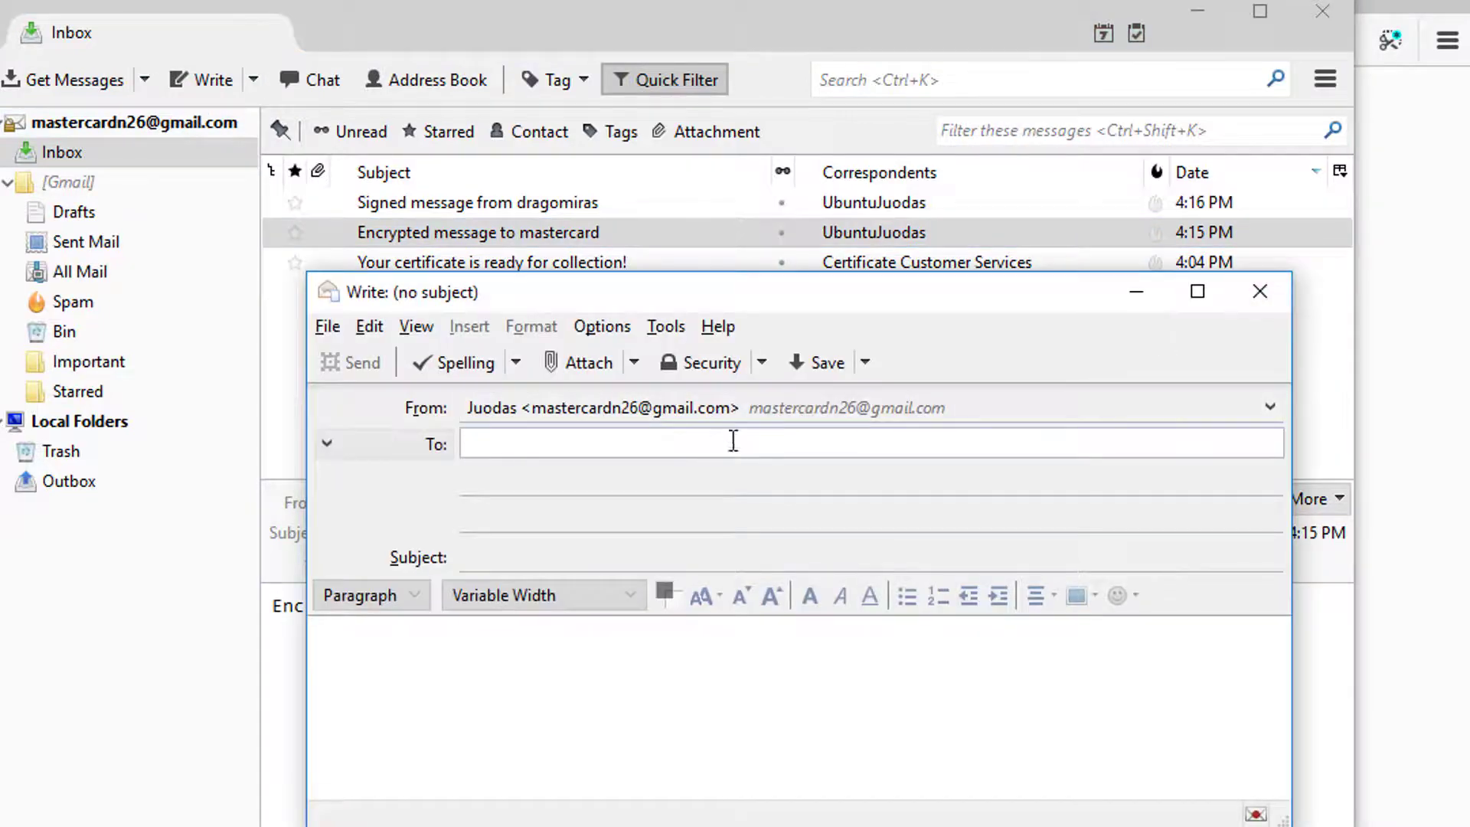
pyautogui.write('dra')
pyautogui.press('BackSpace')
pyautogui.write('g')
pyautogui.write('omiras')
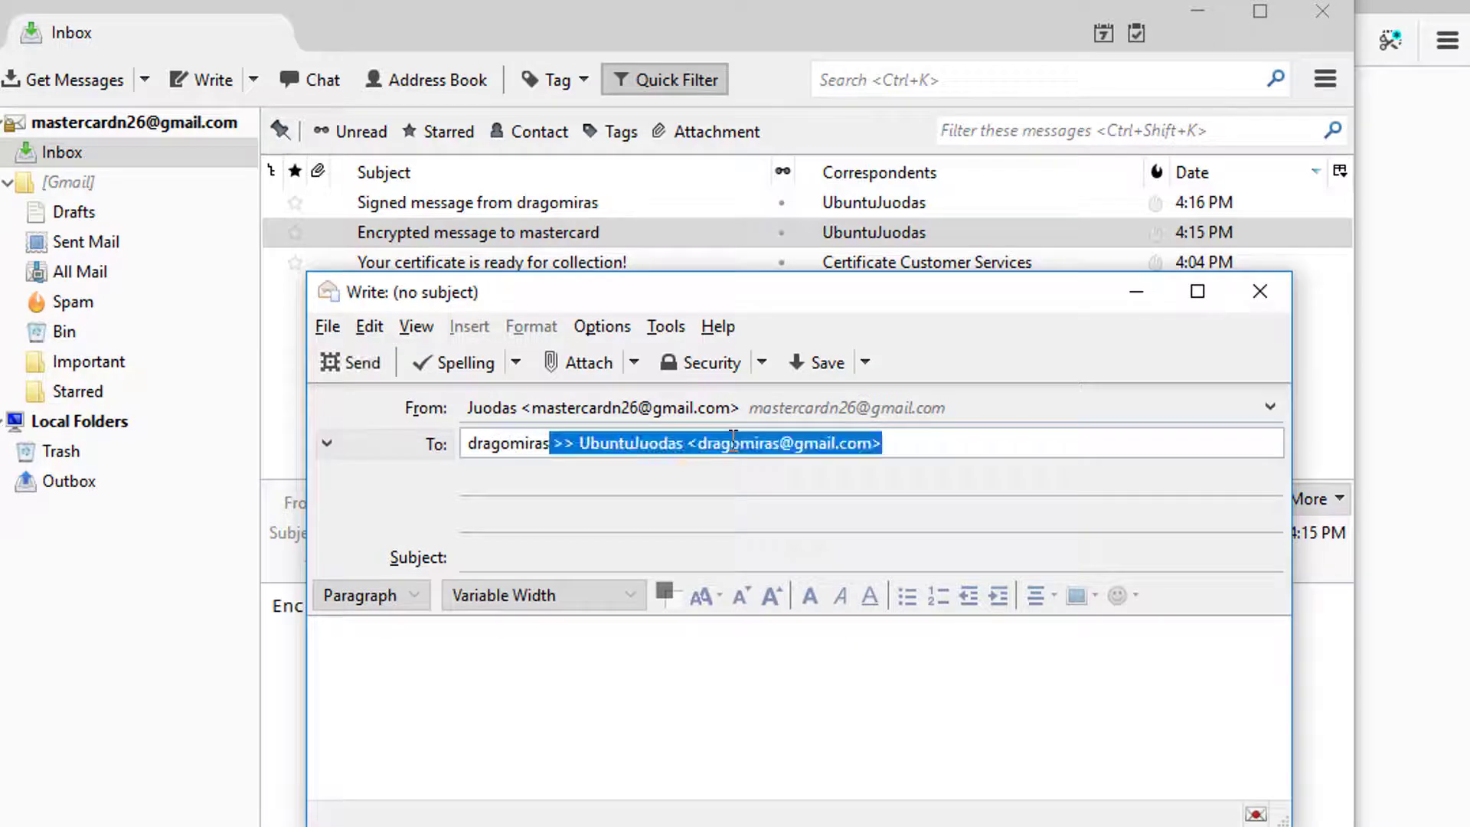
pyautogui.press('Return')
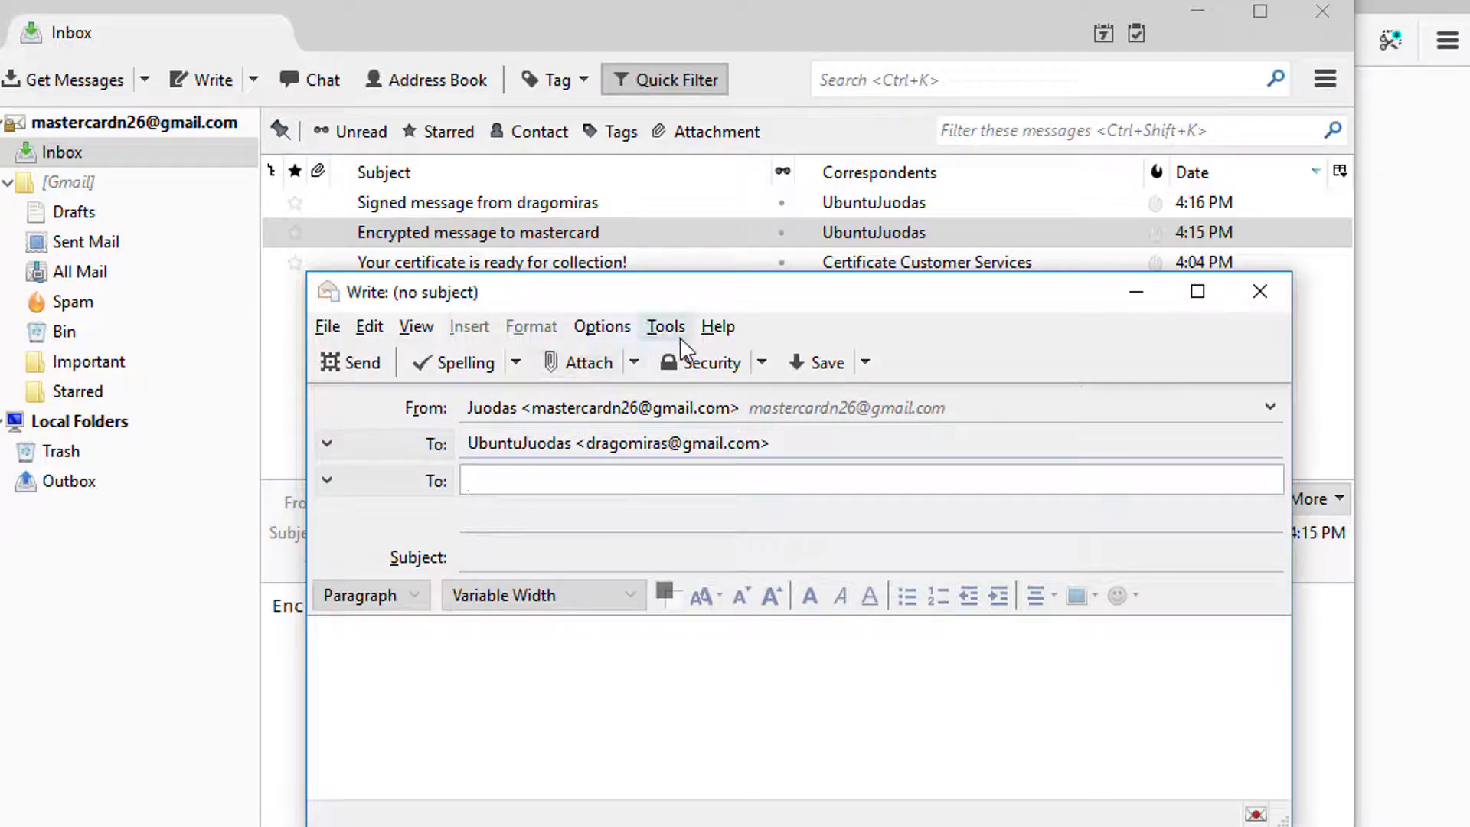
pyautogui.click(763, 362)
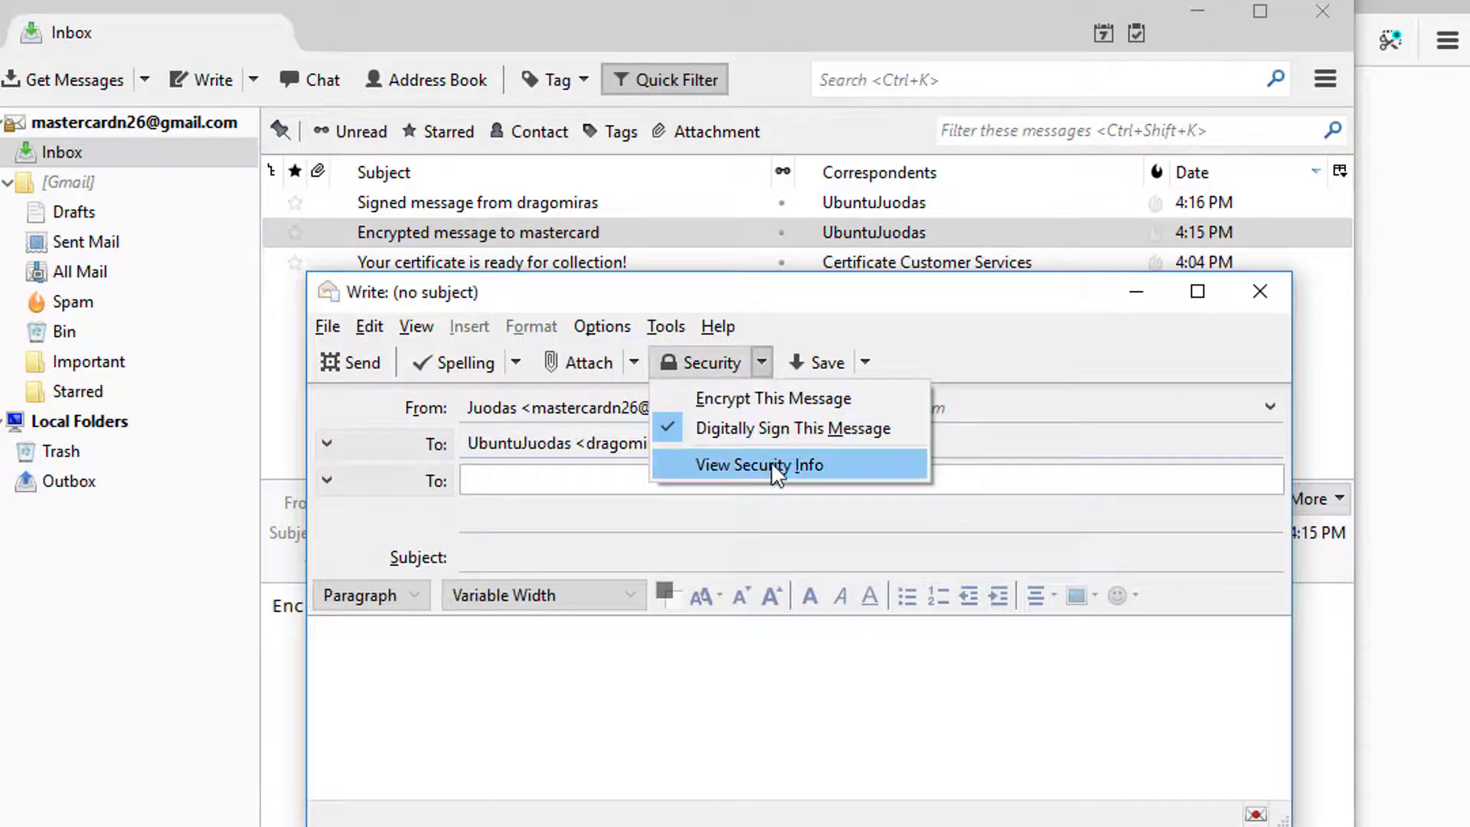
pyautogui.click(754, 400)
pyautogui.click(763, 362)
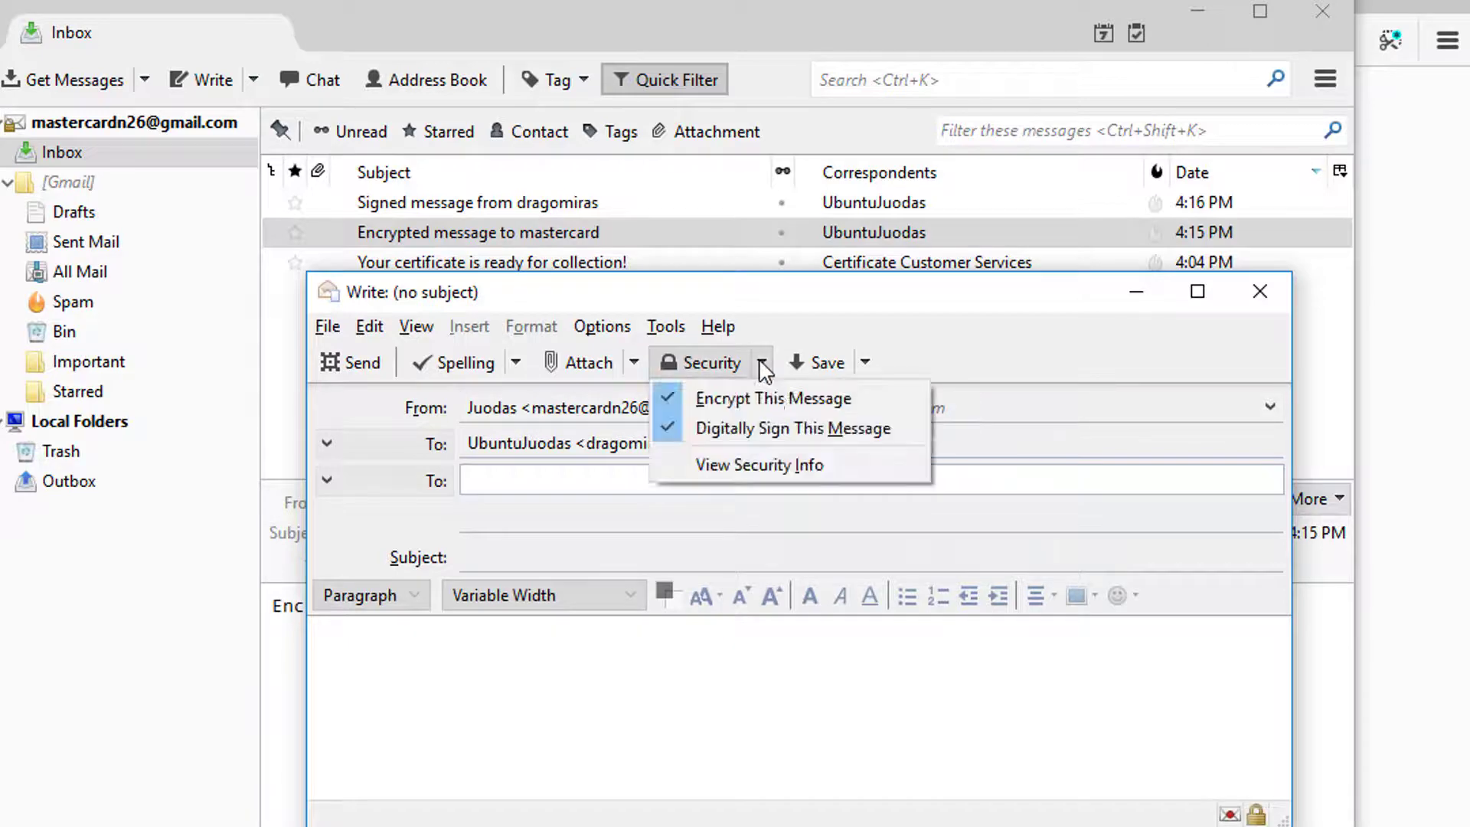
pyautogui.click(780, 463)
pyautogui.click(600, 525)
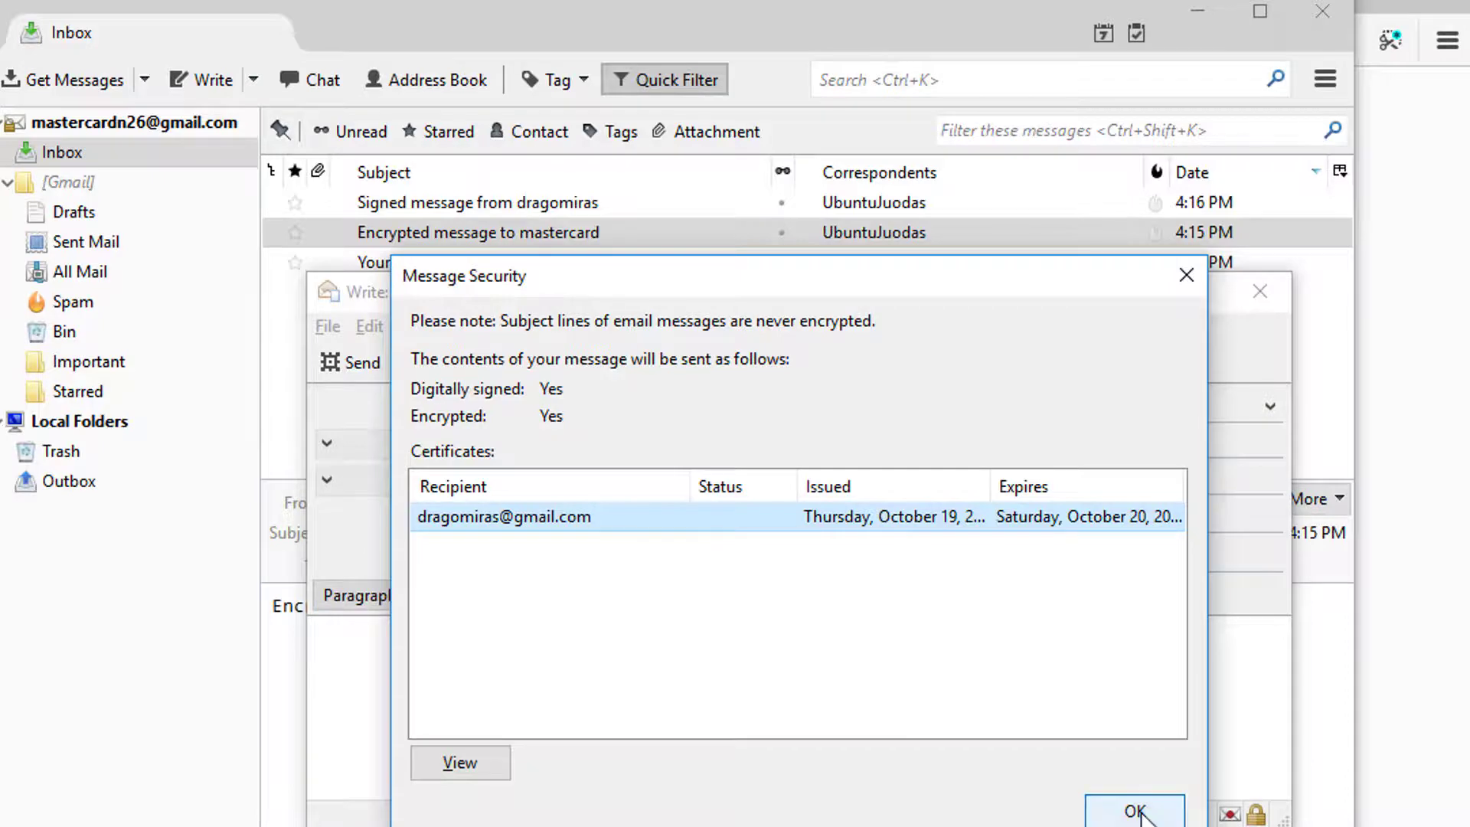
pyautogui.click(1140, 812)
pyautogui.click(1260, 291)
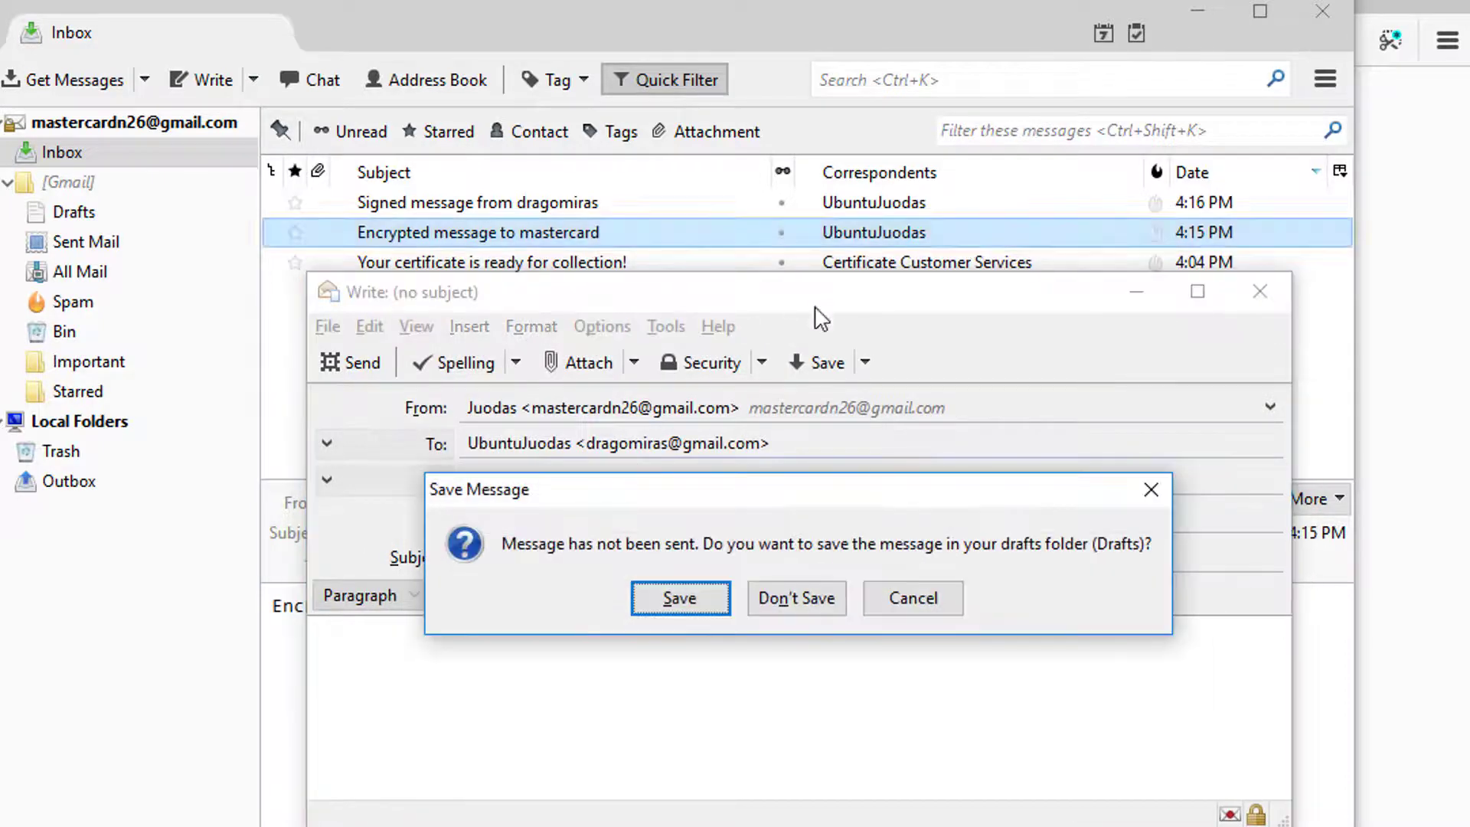
pyautogui.click(797, 598)
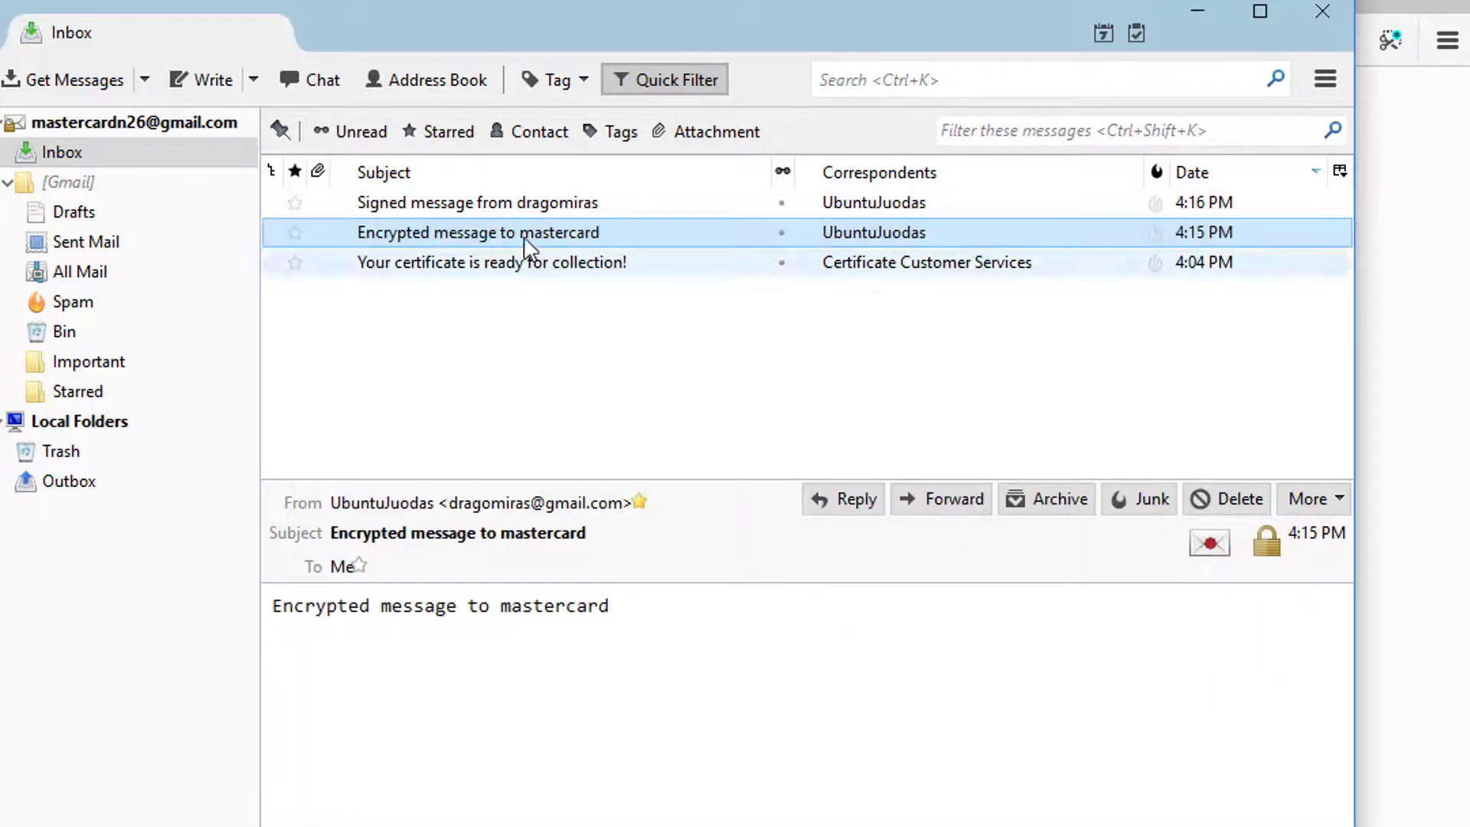
pyautogui.press('Up')
pyautogui.click(570, 232)
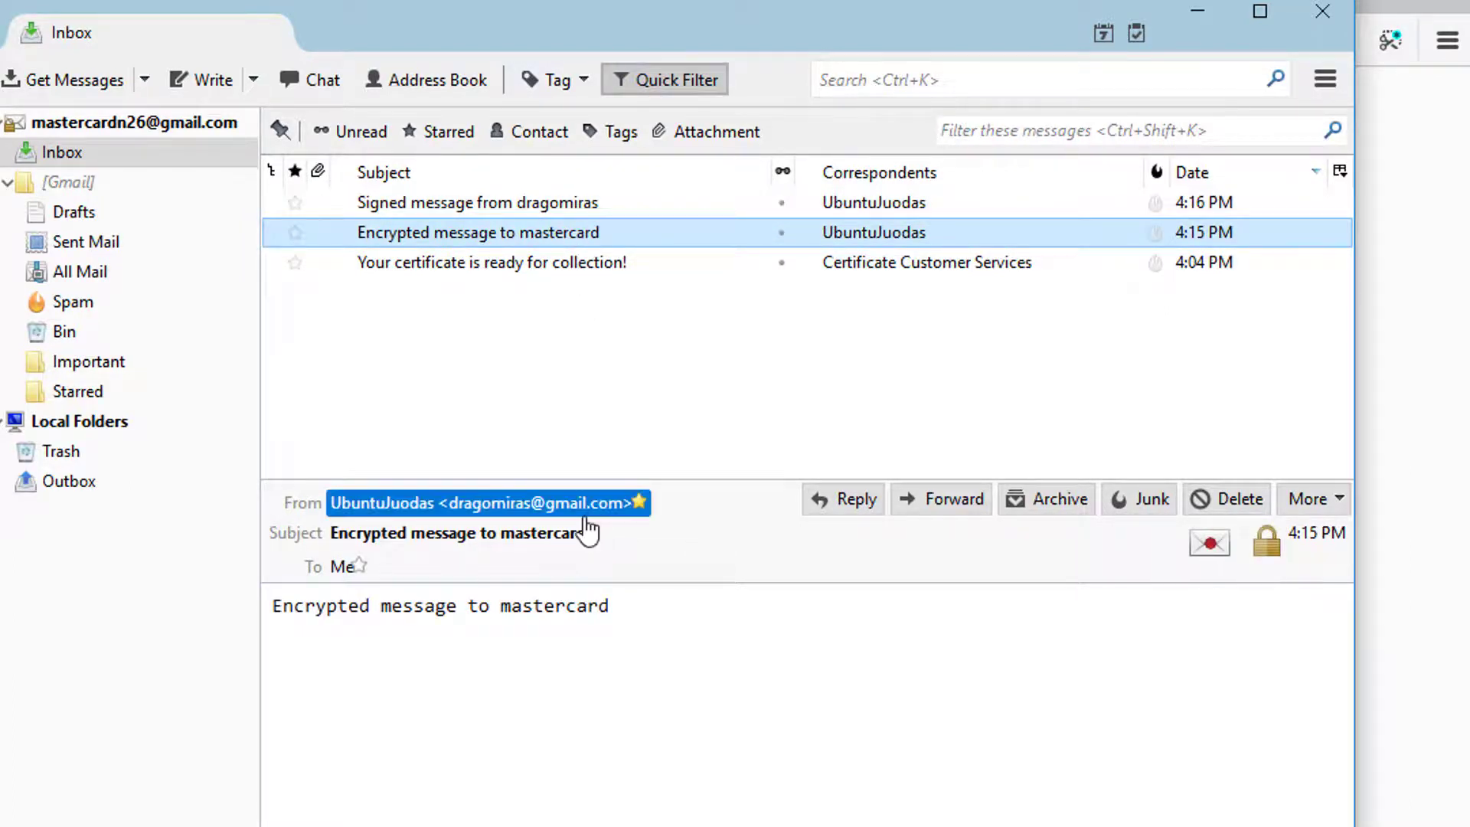
pyautogui.click(1267, 545)
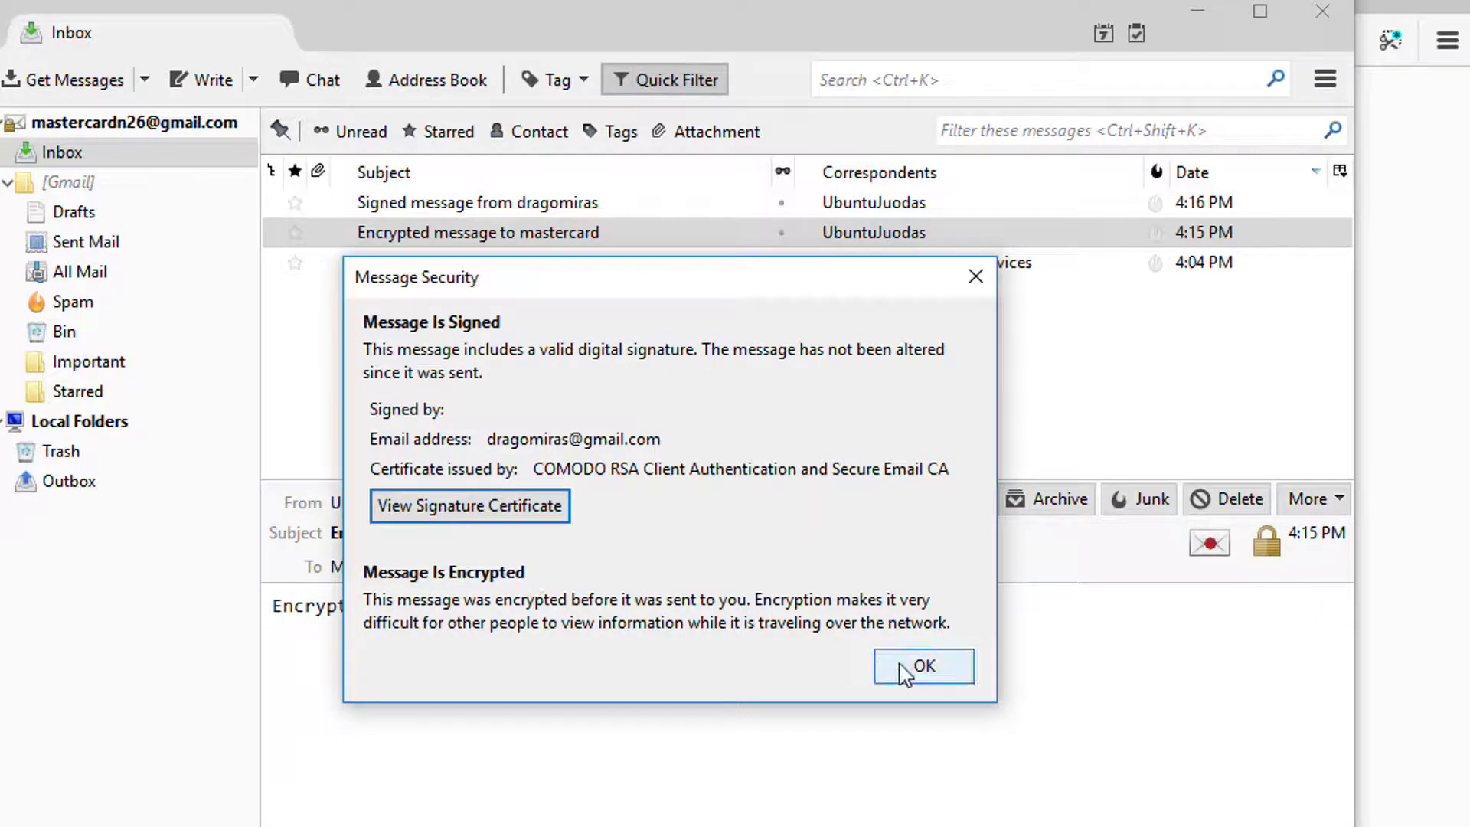
pyautogui.click(916, 666)
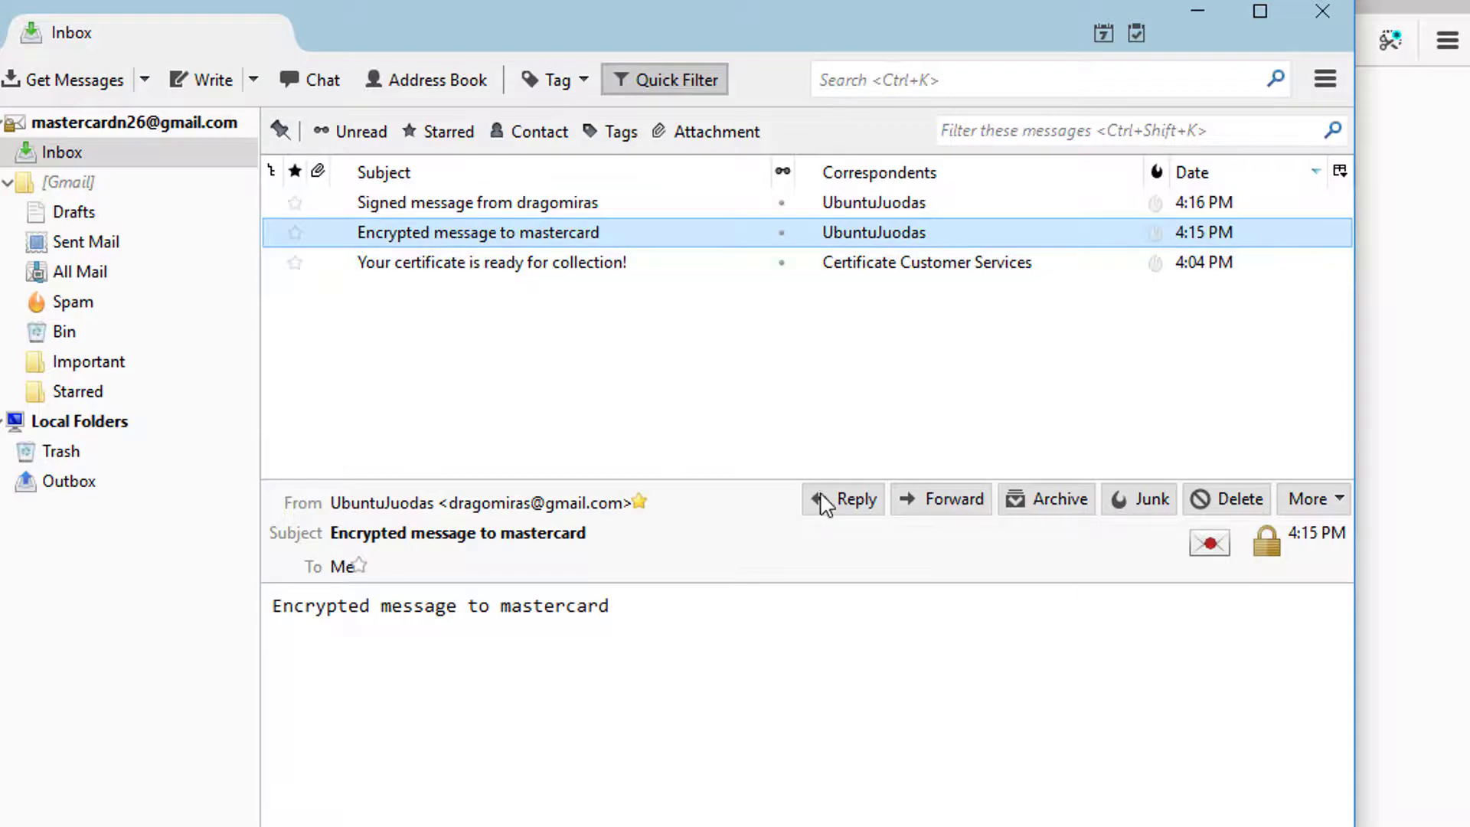
# - Reply with 'Encrypted reply', verify Encrypt and Digitally Sign are checked, and send
pyautogui.click(846, 504)
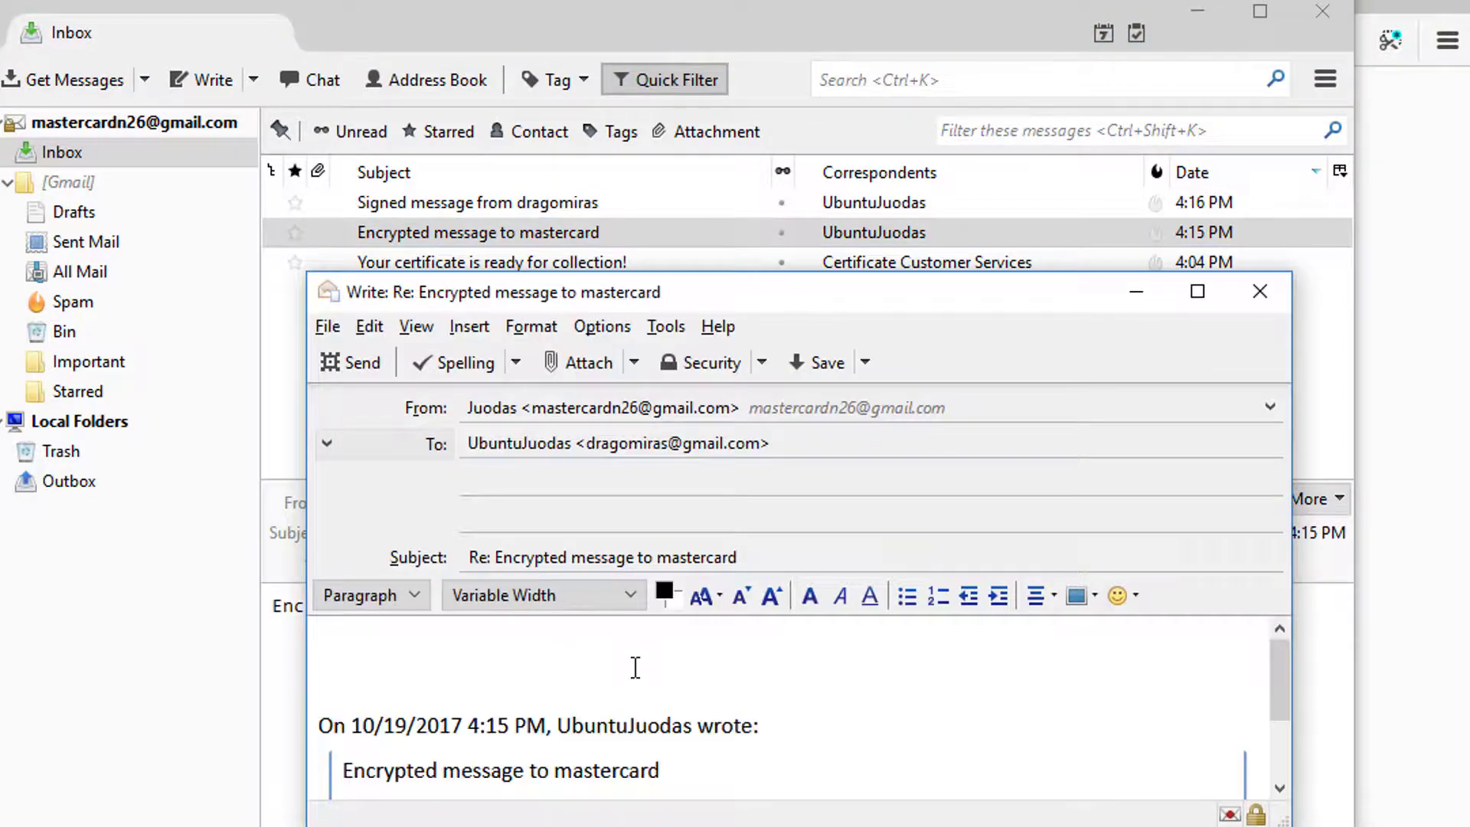
pyautogui.write('Encrypted ')
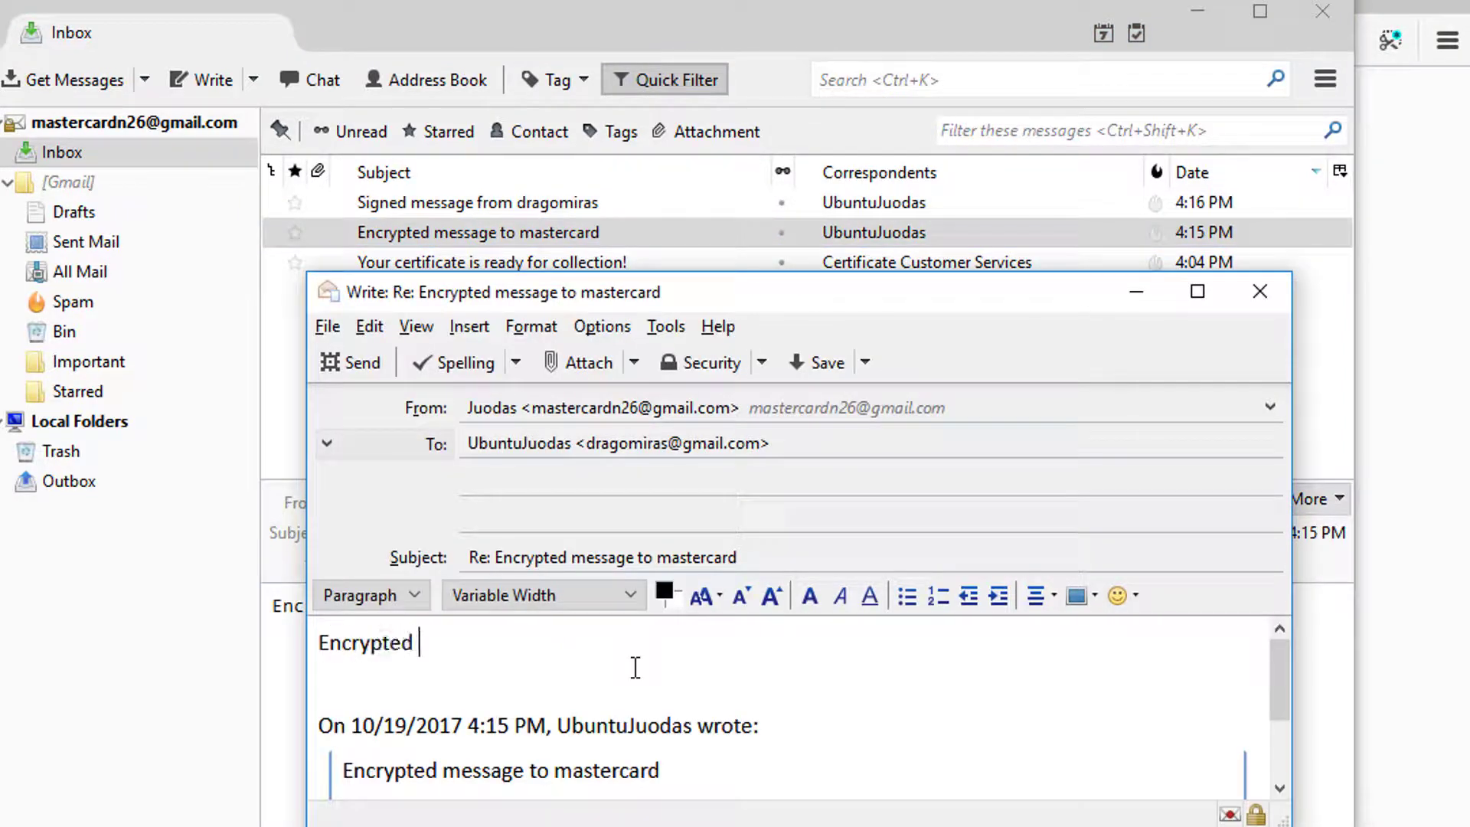
pyautogui.write('reply')
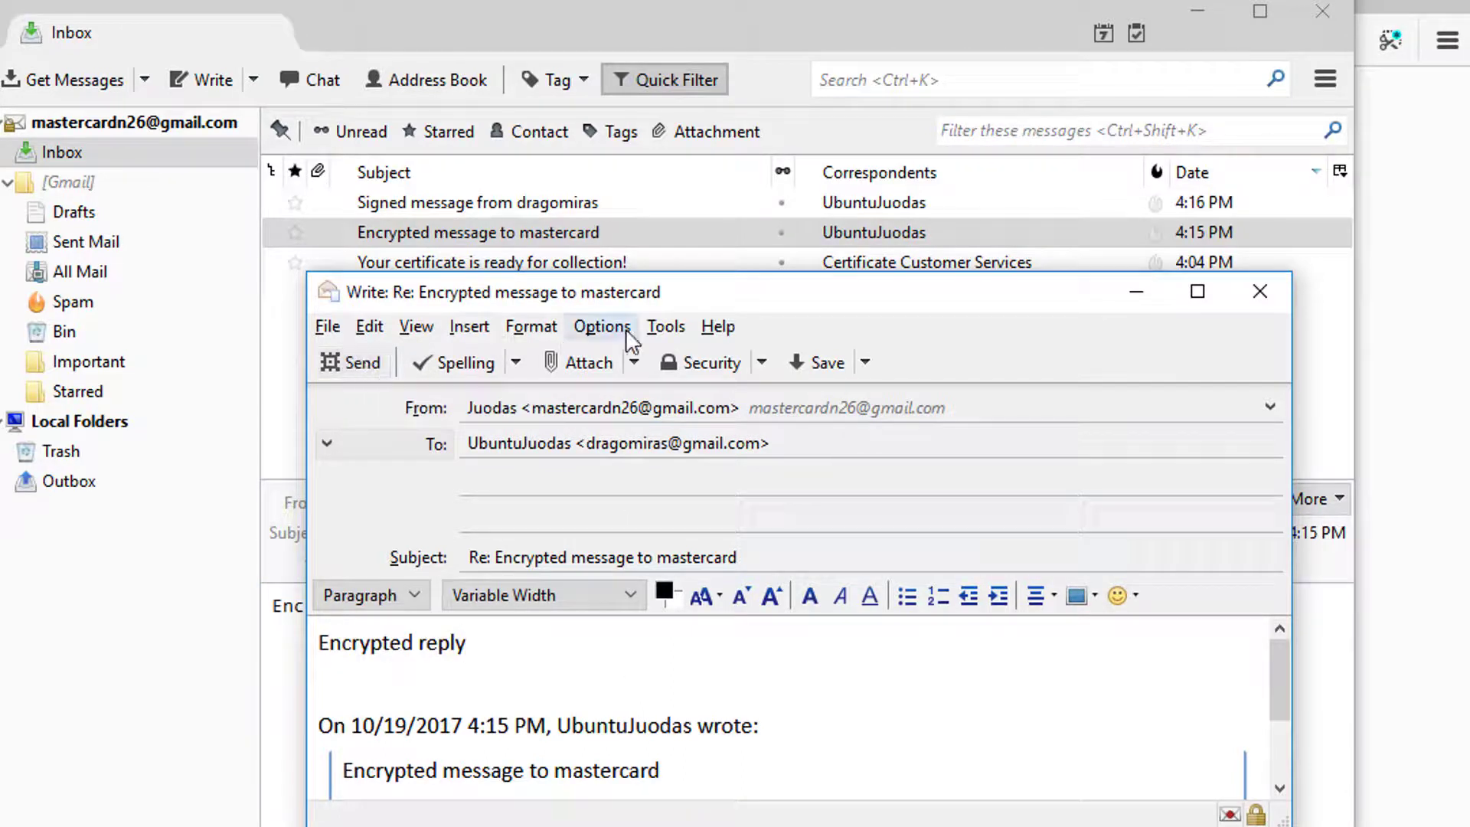
pyautogui.click(762, 363)
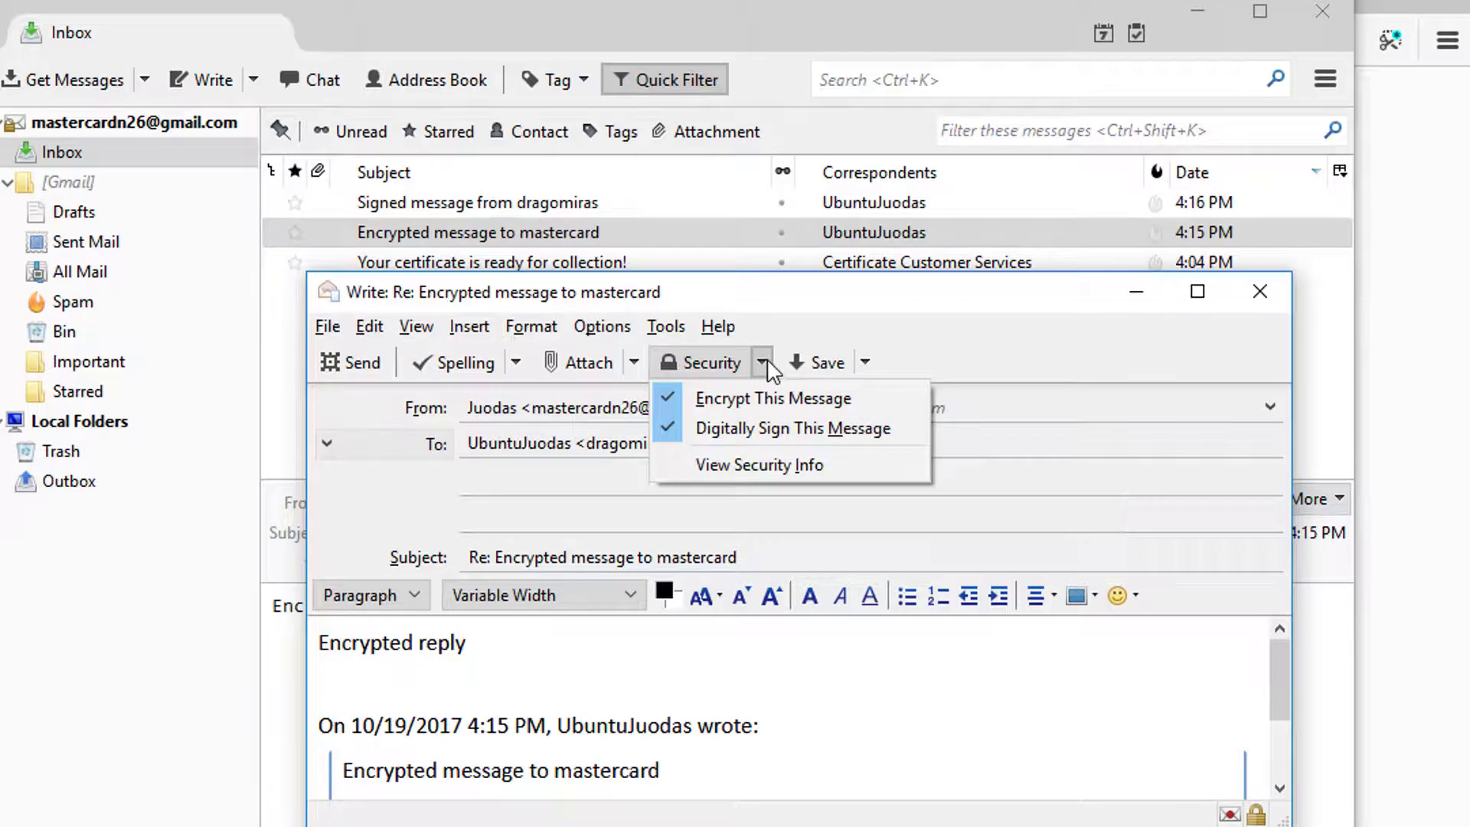
pyautogui.click(764, 363)
pyautogui.click(365, 367)
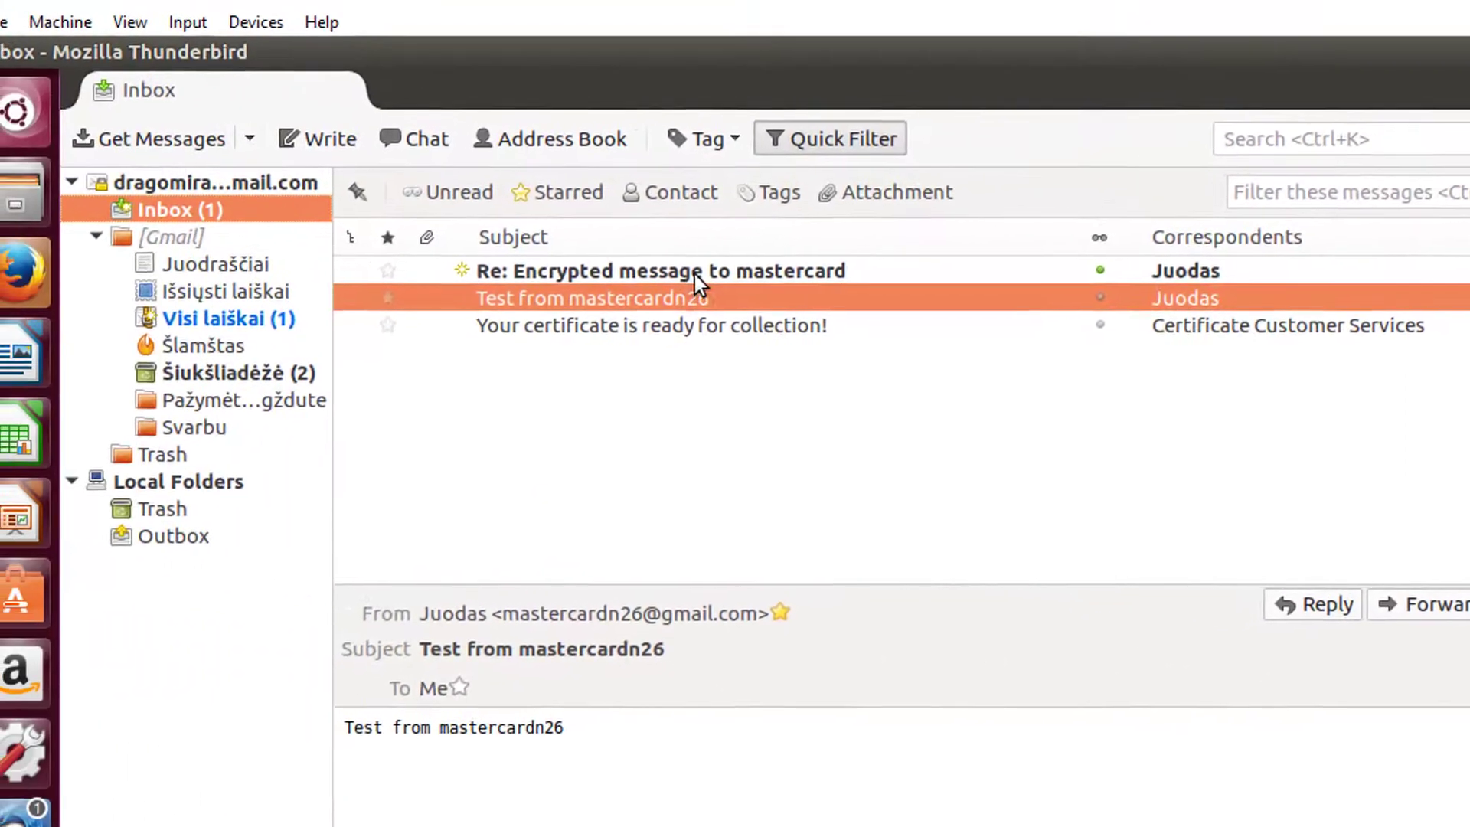
# - Open 'Re: Encrypted message to mastercard' and confirm its valid signature and encryption in Message Security
pyautogui.click(695, 269)
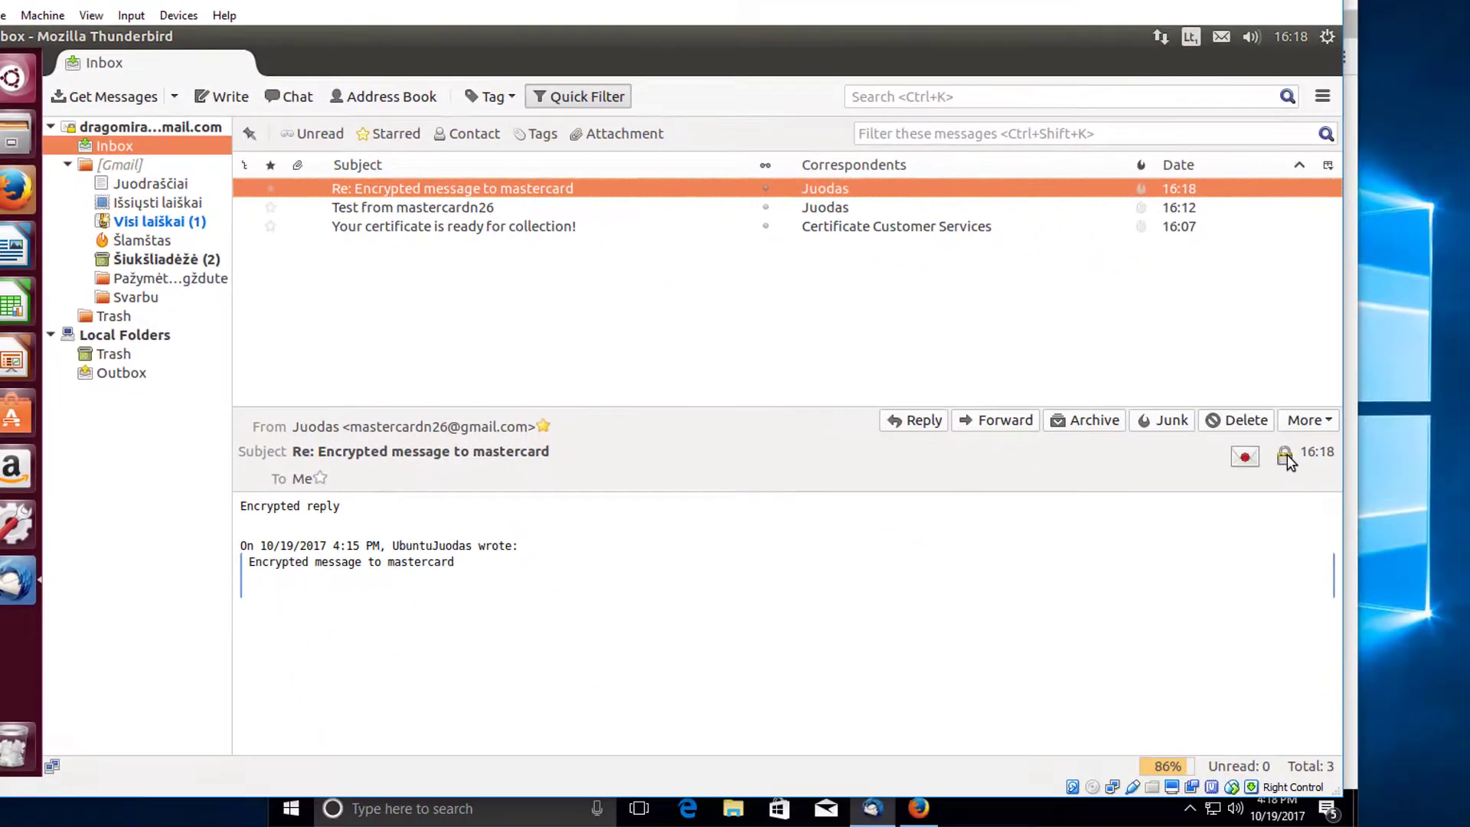
pyautogui.click(1286, 455)
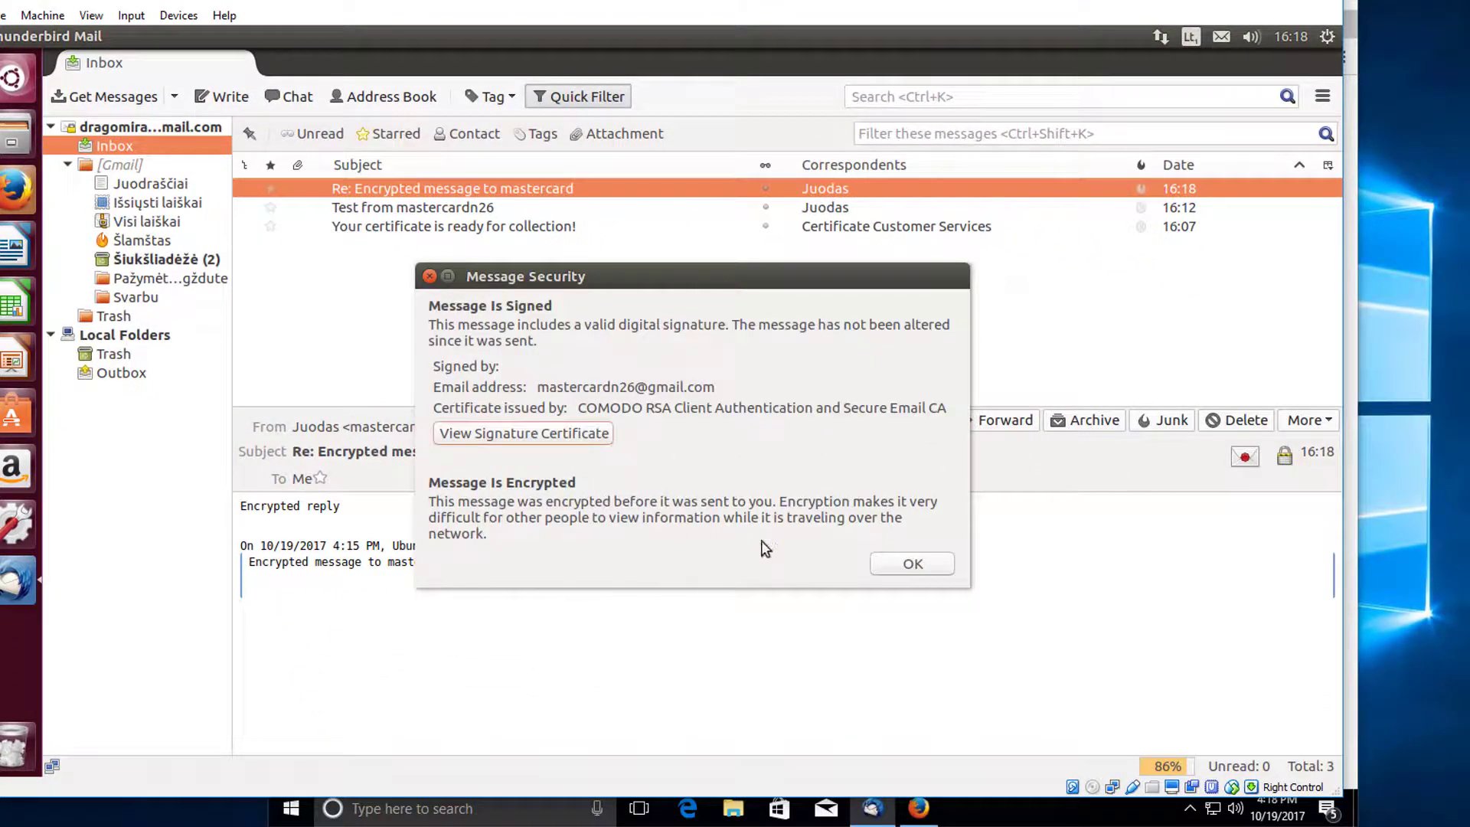
pyautogui.click(913, 564)
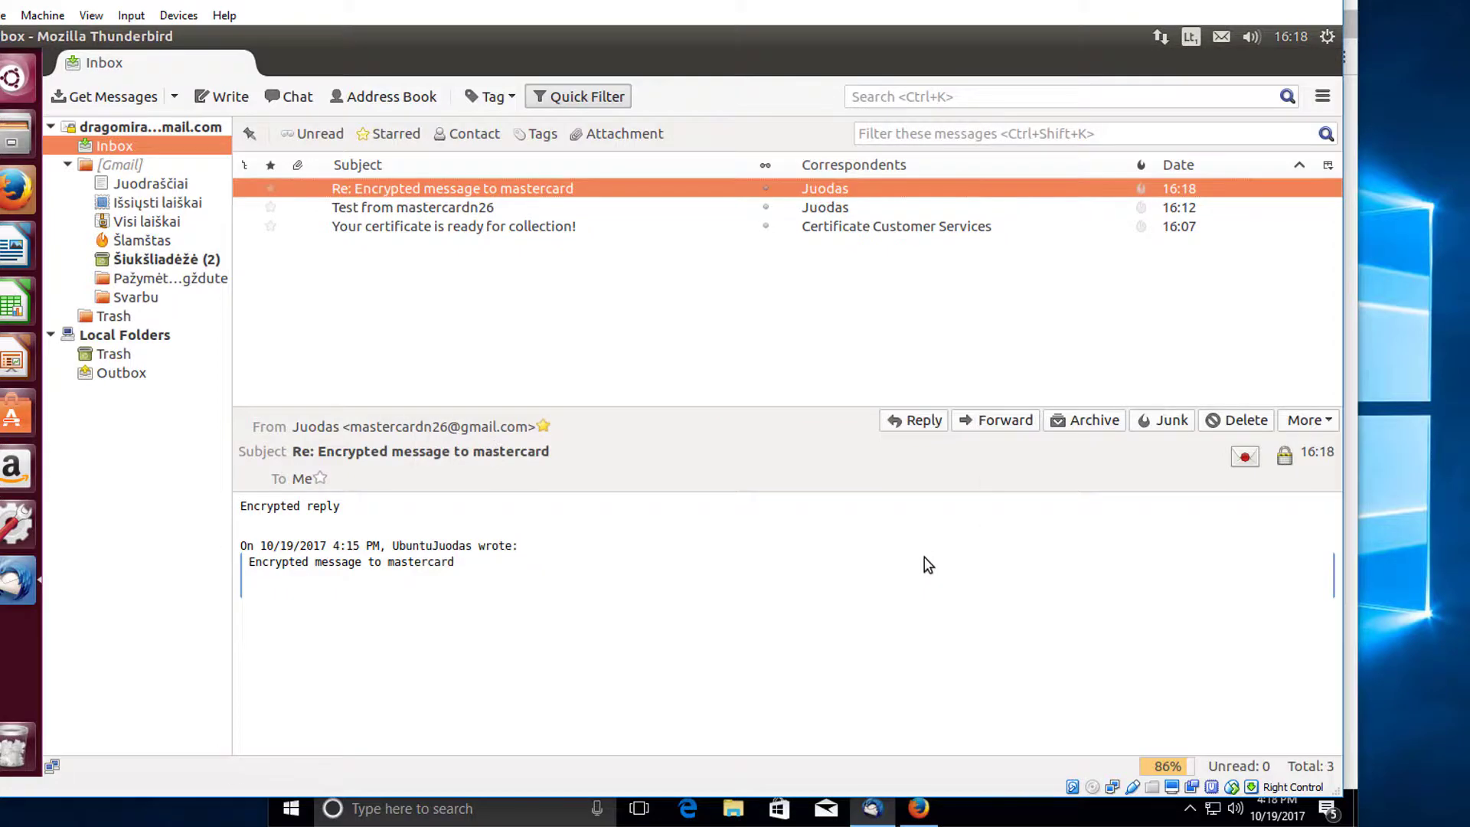